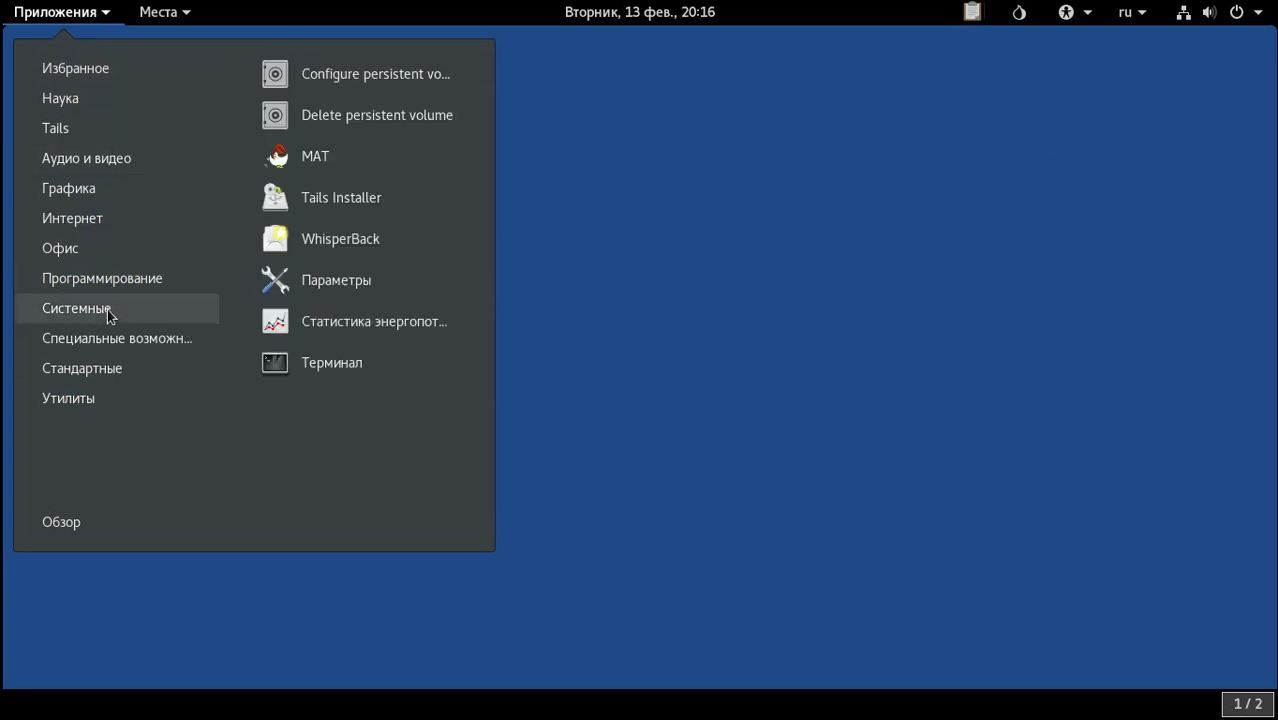
Launch Configure persistent volume from the Applications > Системные menu
left_click(401, 86)
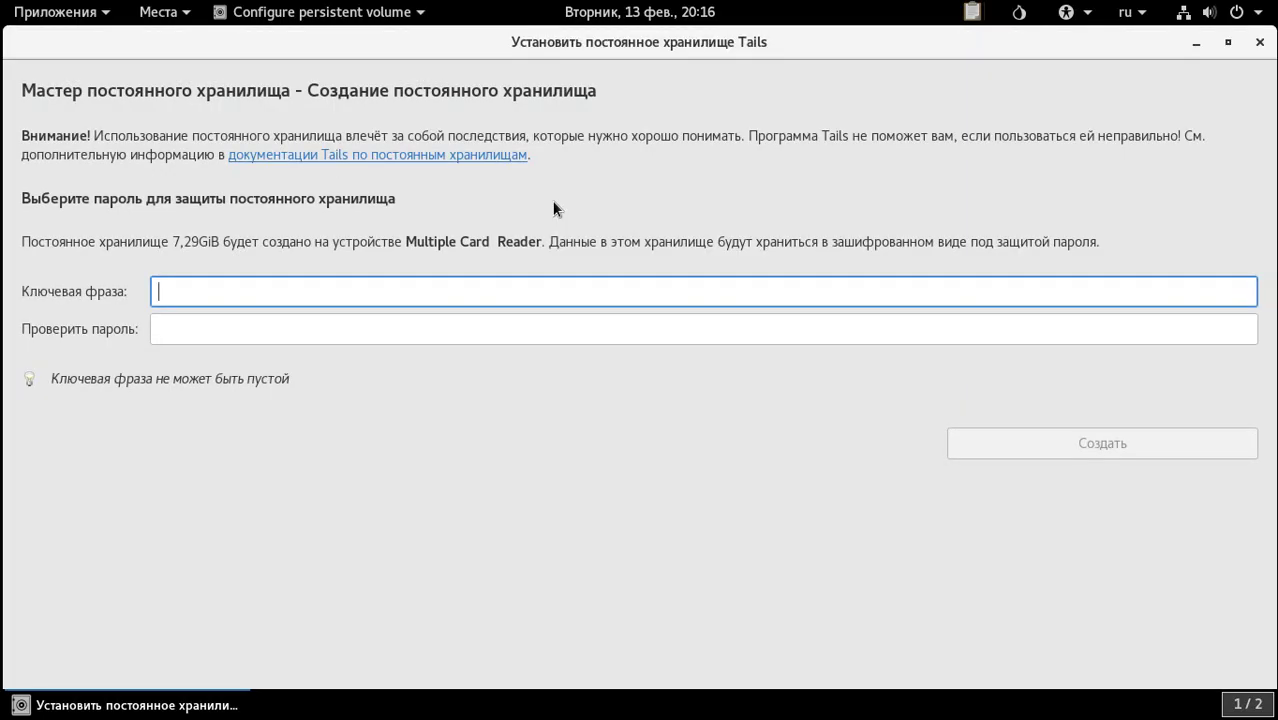
Enter and confirm the storage passphrase, then create the 7,29GiB encrypted volume
type("****")
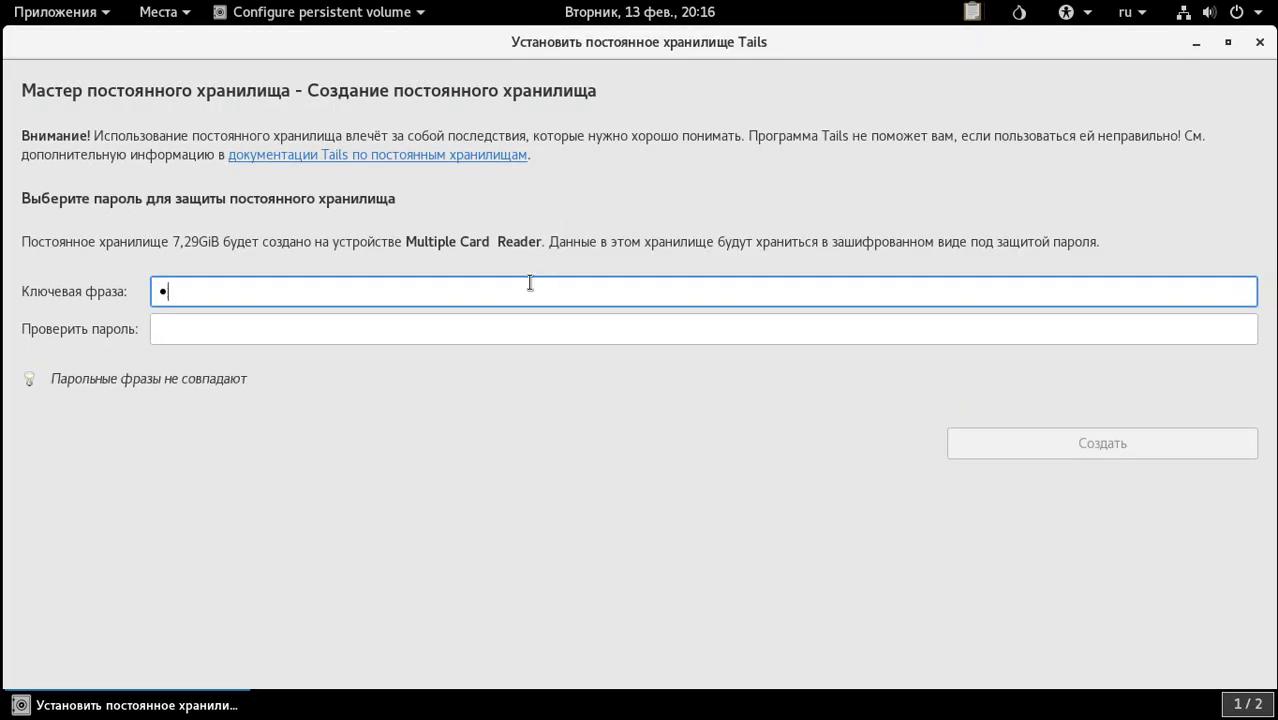
type("**")
key("Tab")
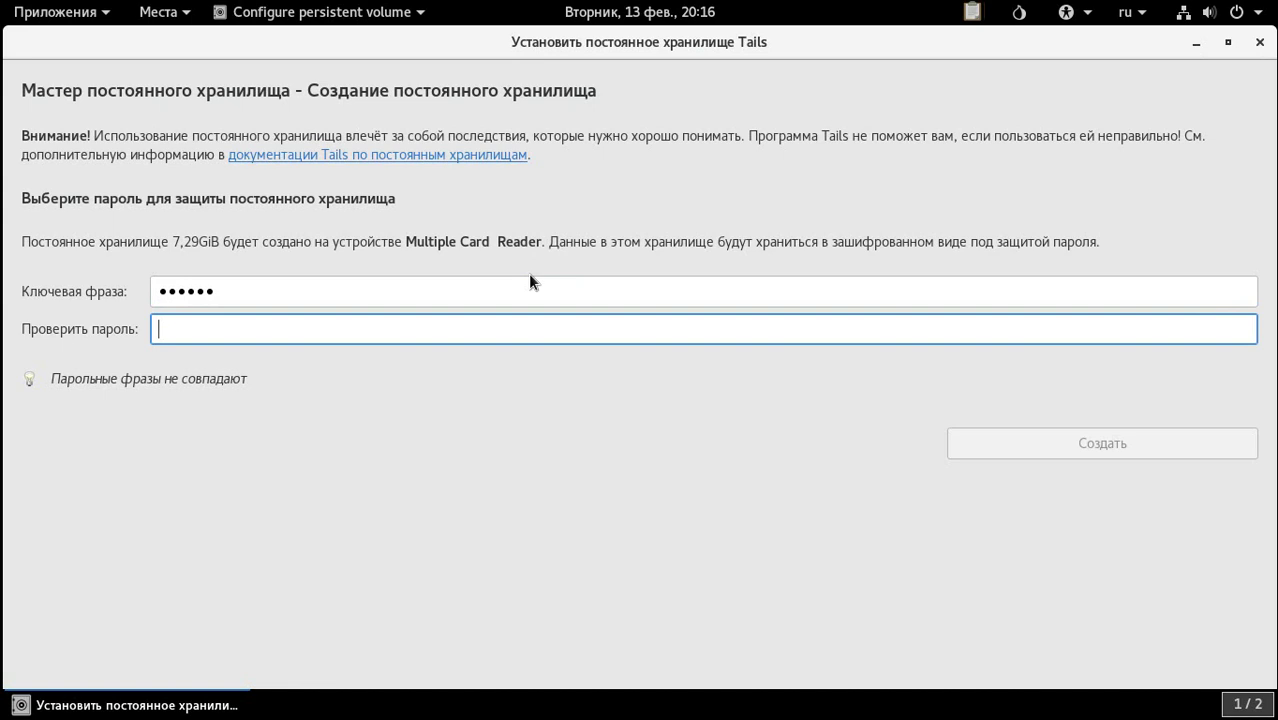
type("******")
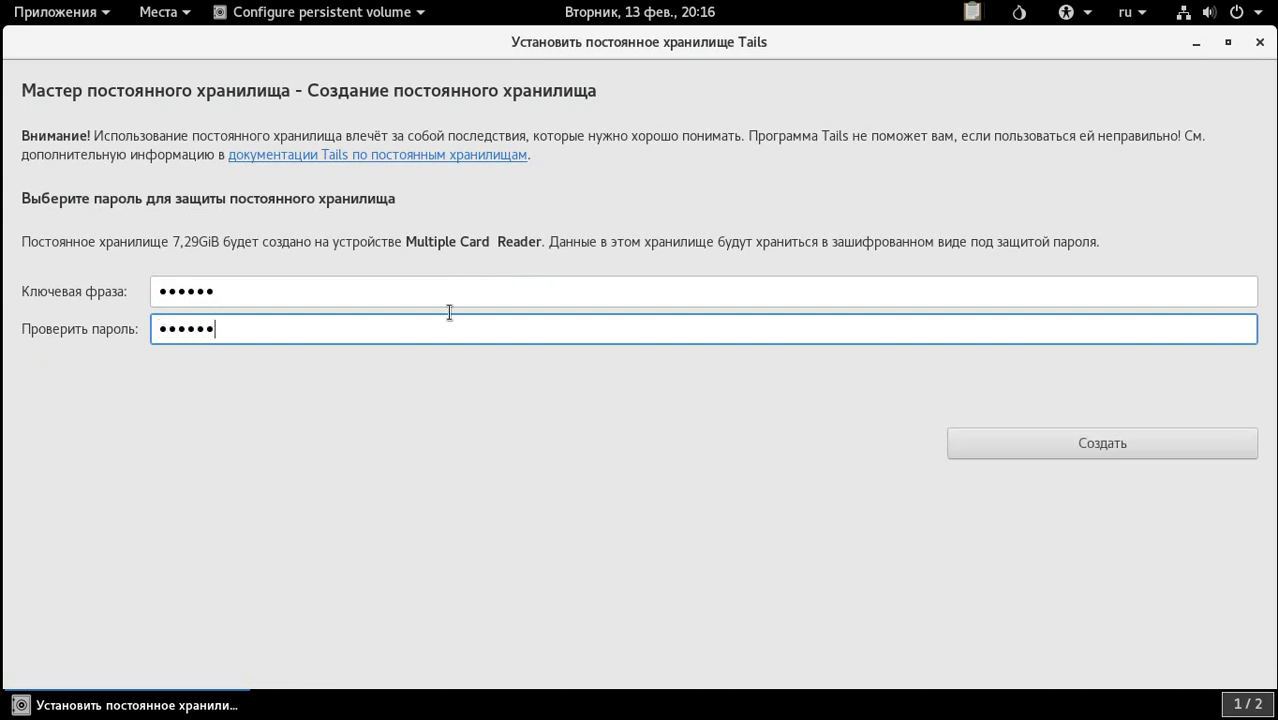
left_click(1010, 438)
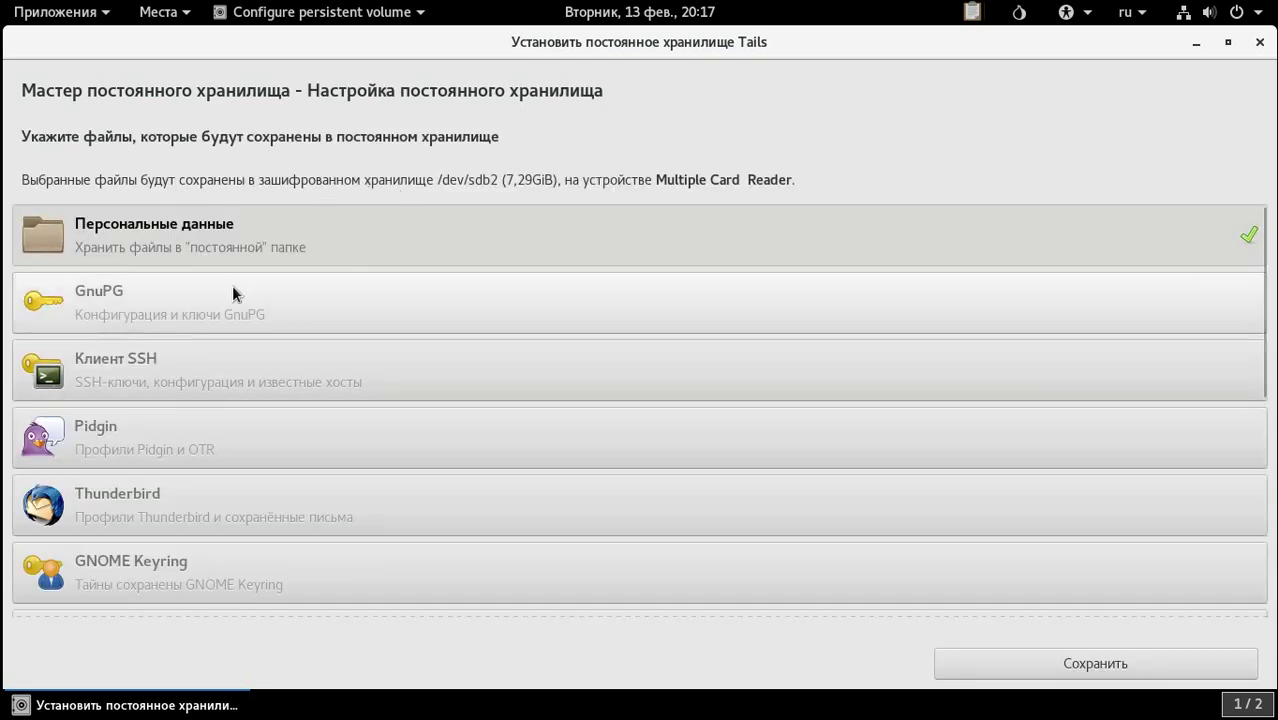
Enable Pidgin, Thunderbird, Клиент Биткойн, APT пакеты and APT списки persistence and save
scroll(160, 400, "down", 1)
left_click(142, 383)
scroll(222, 247, "down", 1)
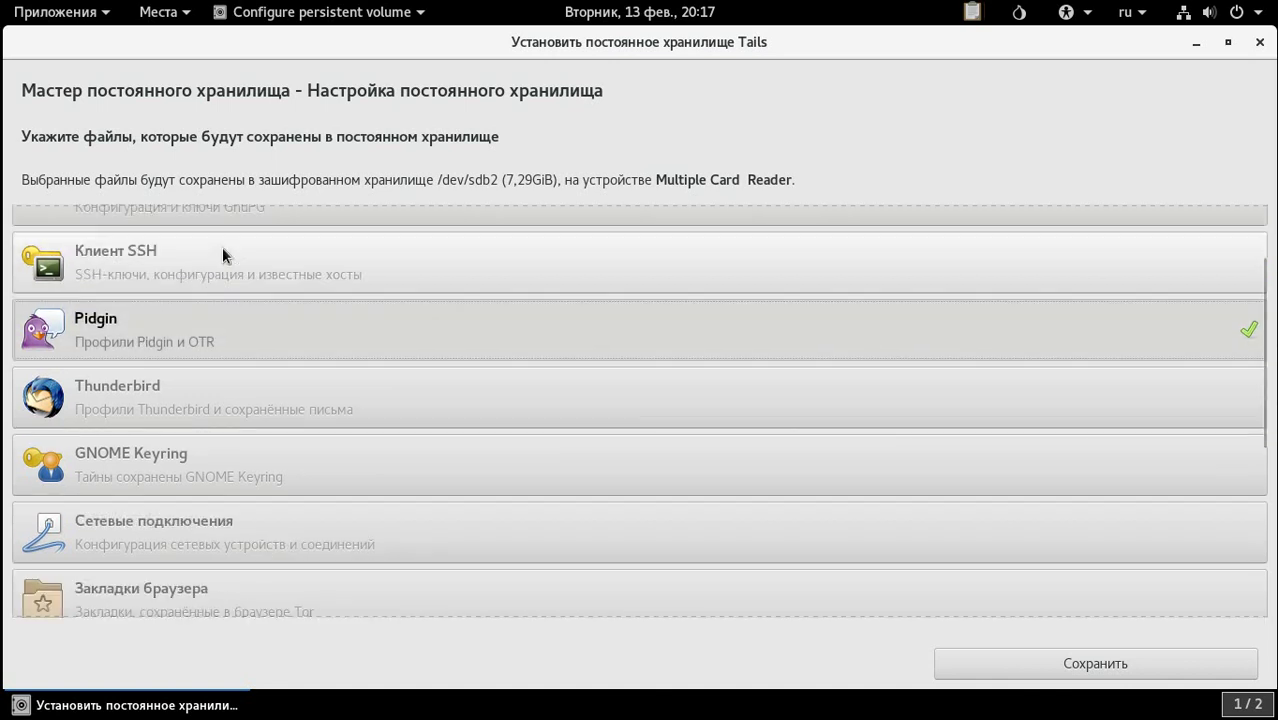
left_click(148, 394)
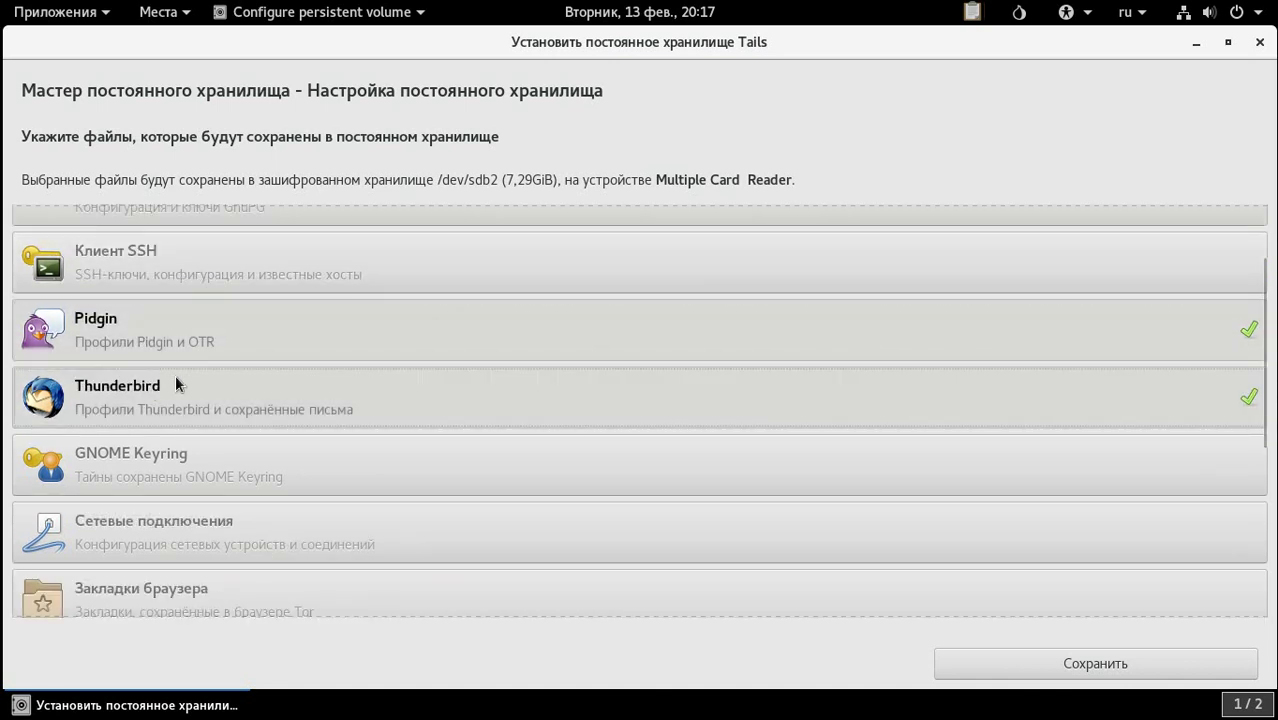
scroll(261, 376, "down", 2)
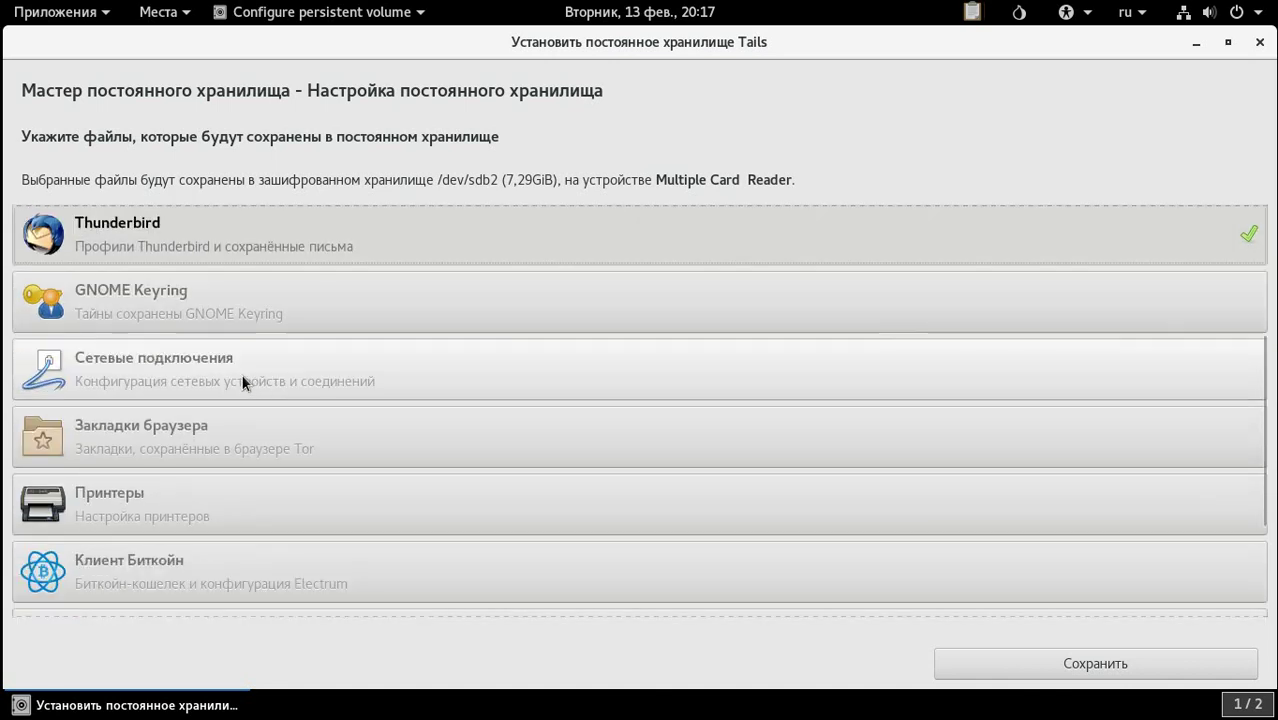
scroll(240, 368, "down", 3)
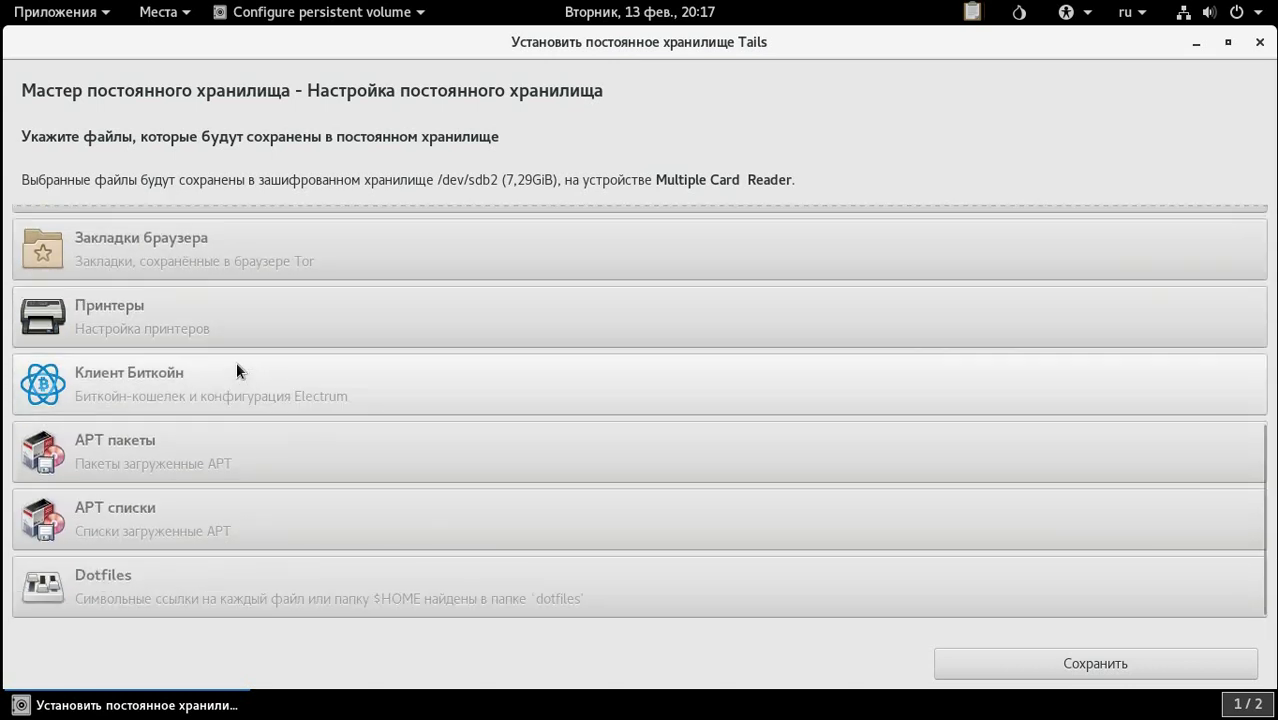
left_click(173, 386)
left_click(156, 441)
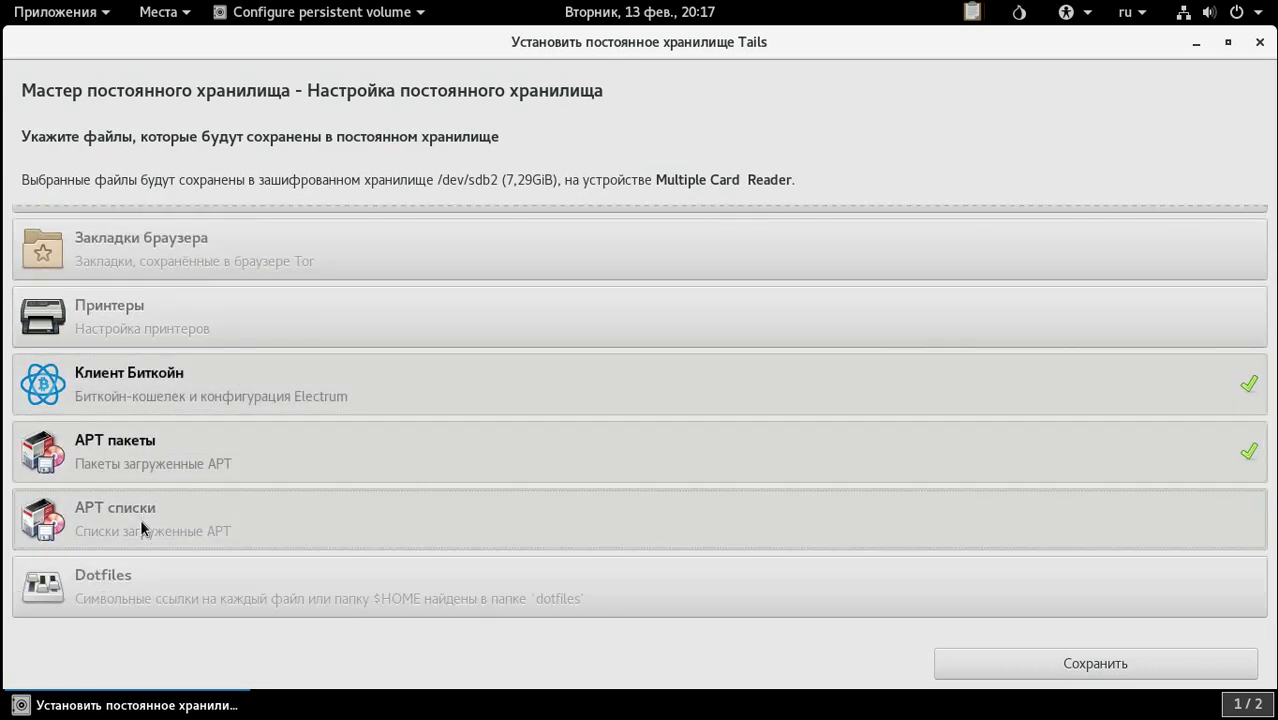
left_click(140, 519)
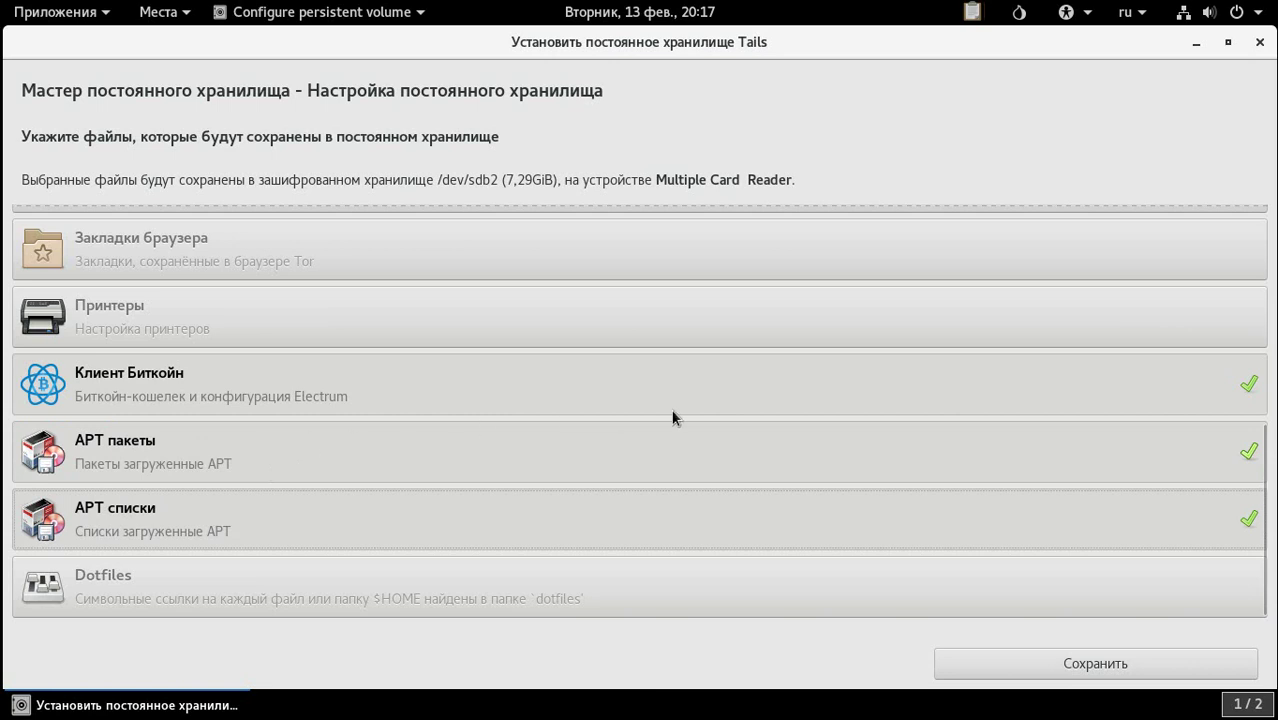
left_click(1176, 663)
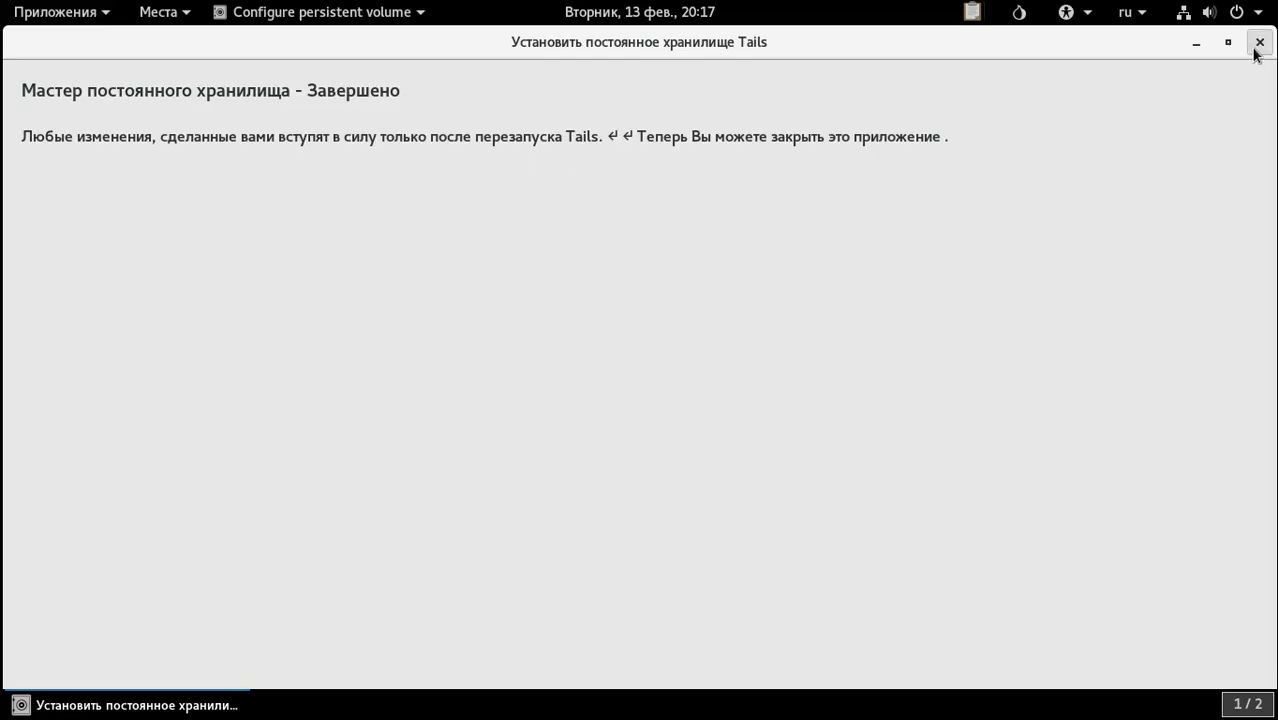
Close the persistence wizard and reboot Tails from the top-right system menu
left_click(1256, 40)
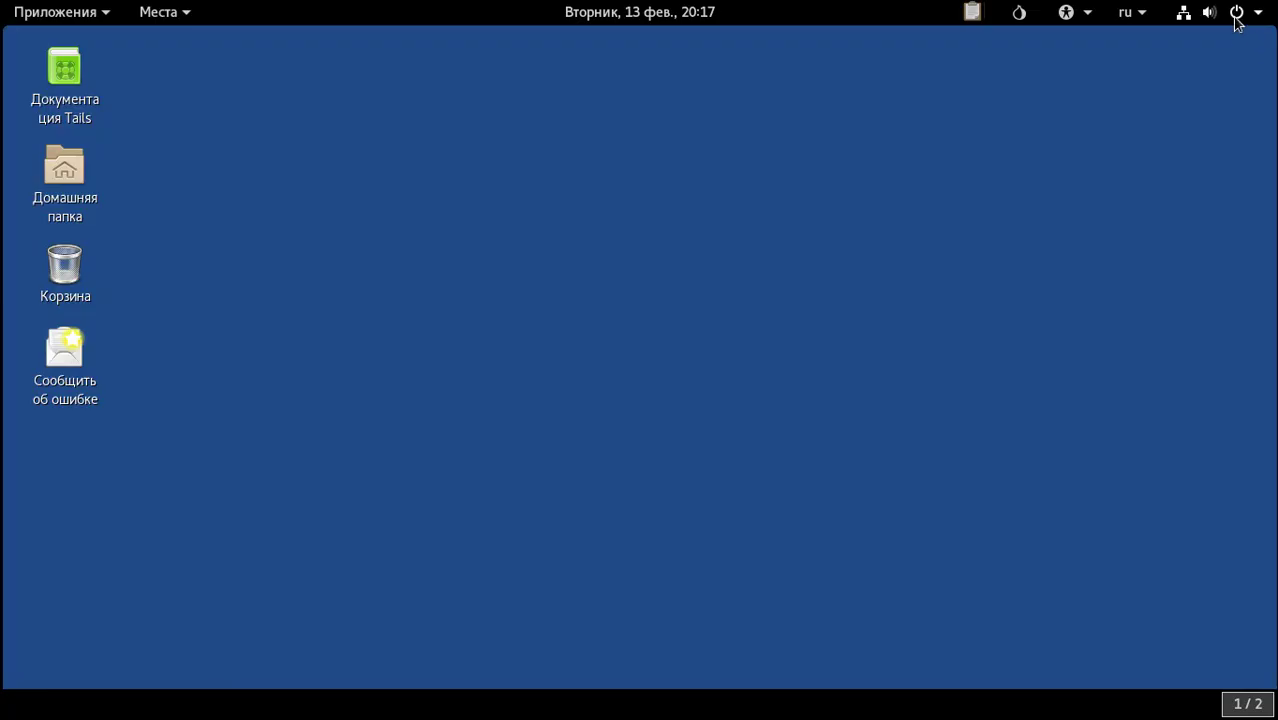
left_click(1236, 18)
left_click(1133, 168)
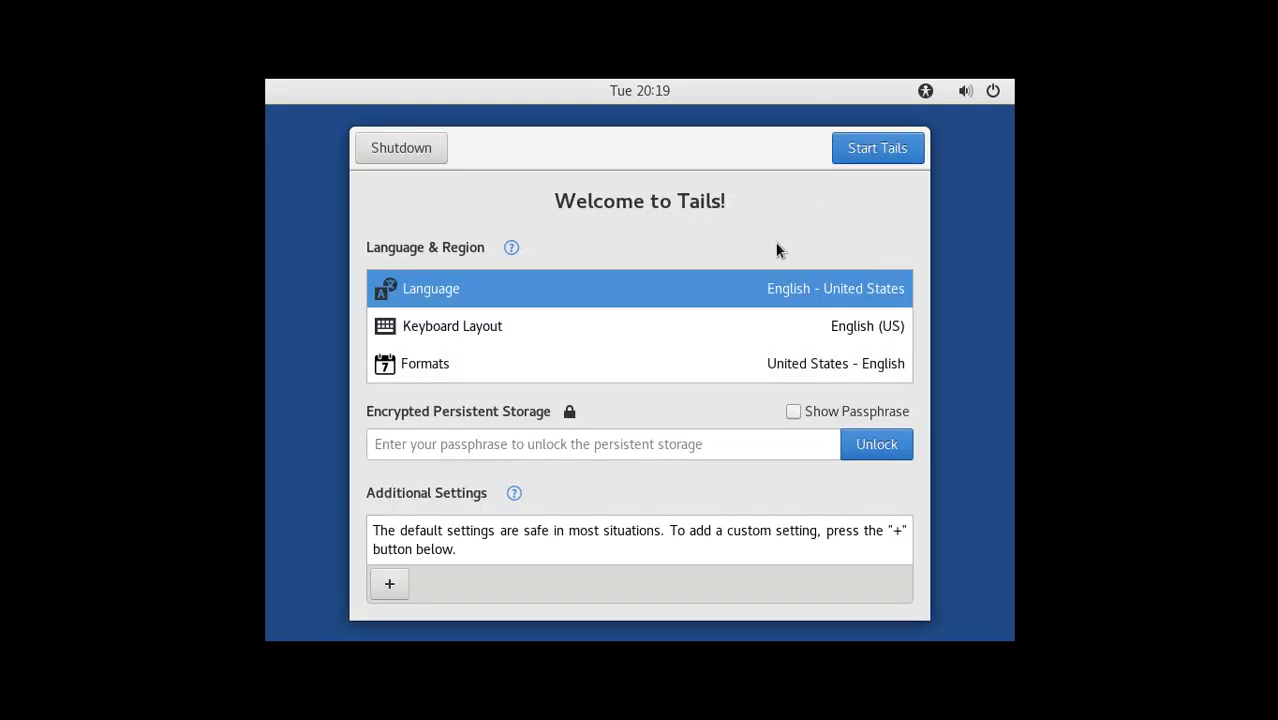
Set the greeter language to Русский - Российская Федерация
left_click(754, 281)
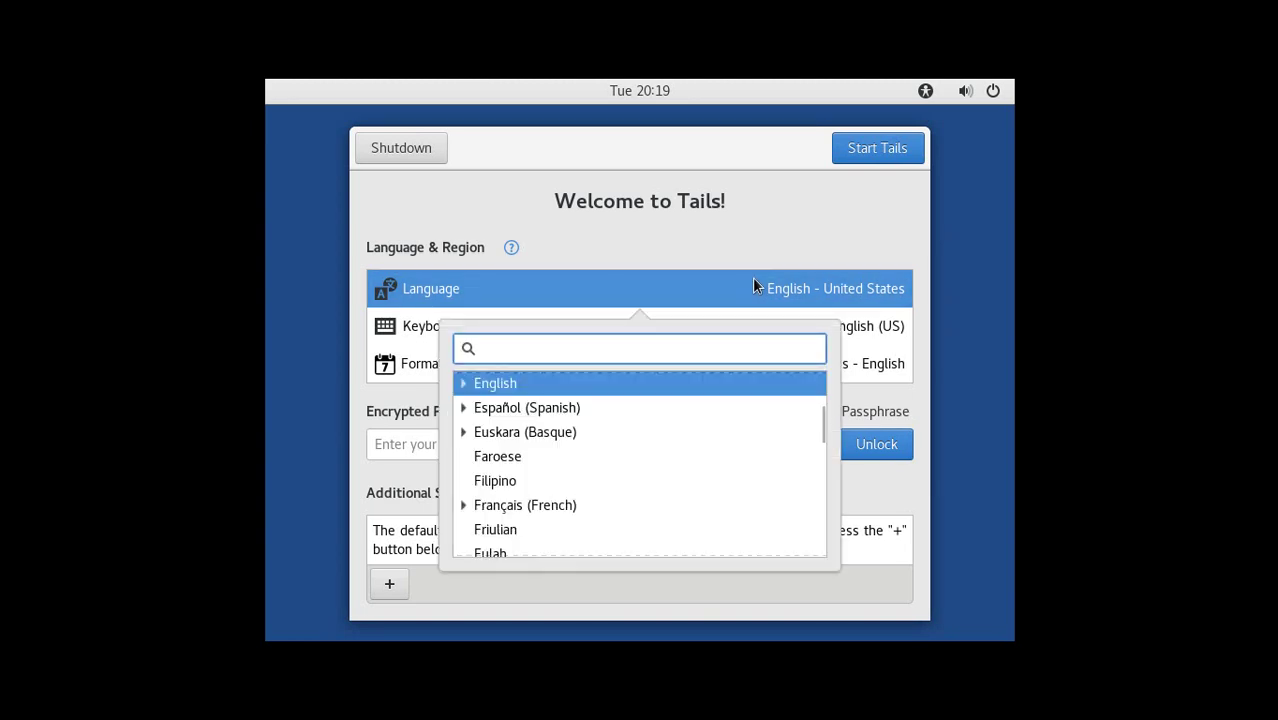
type("ru")
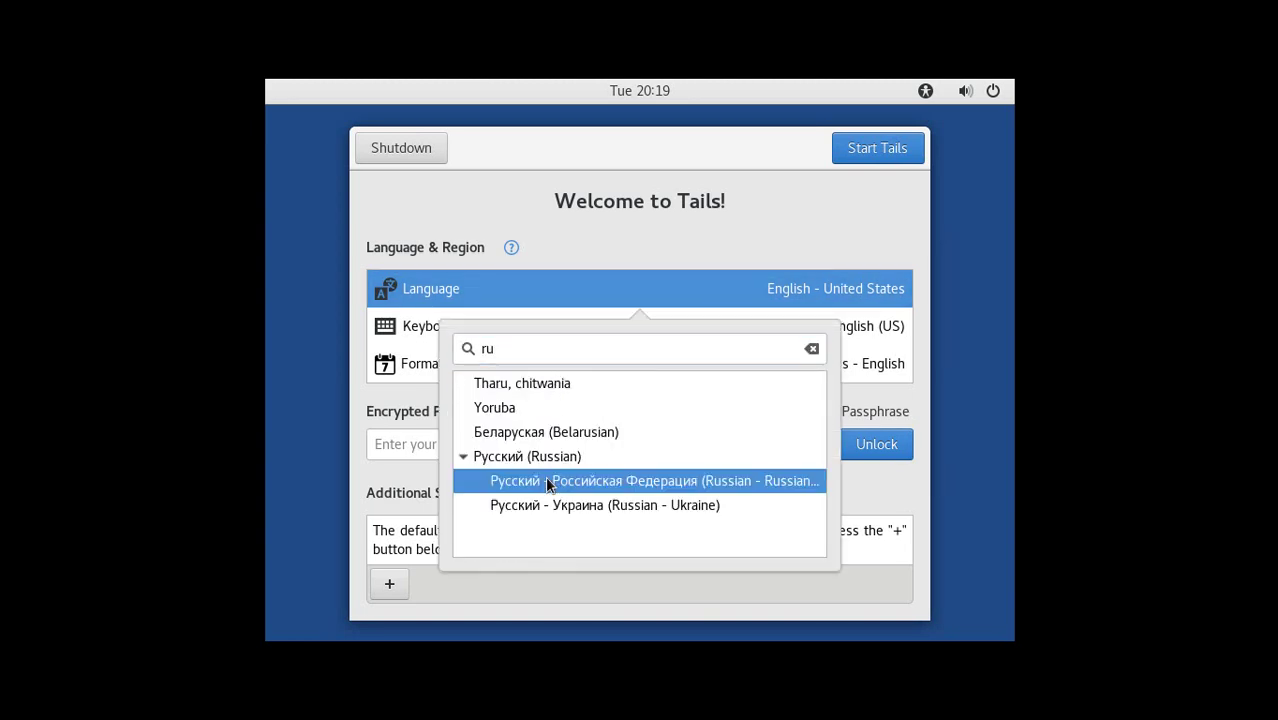
left_click(552, 481)
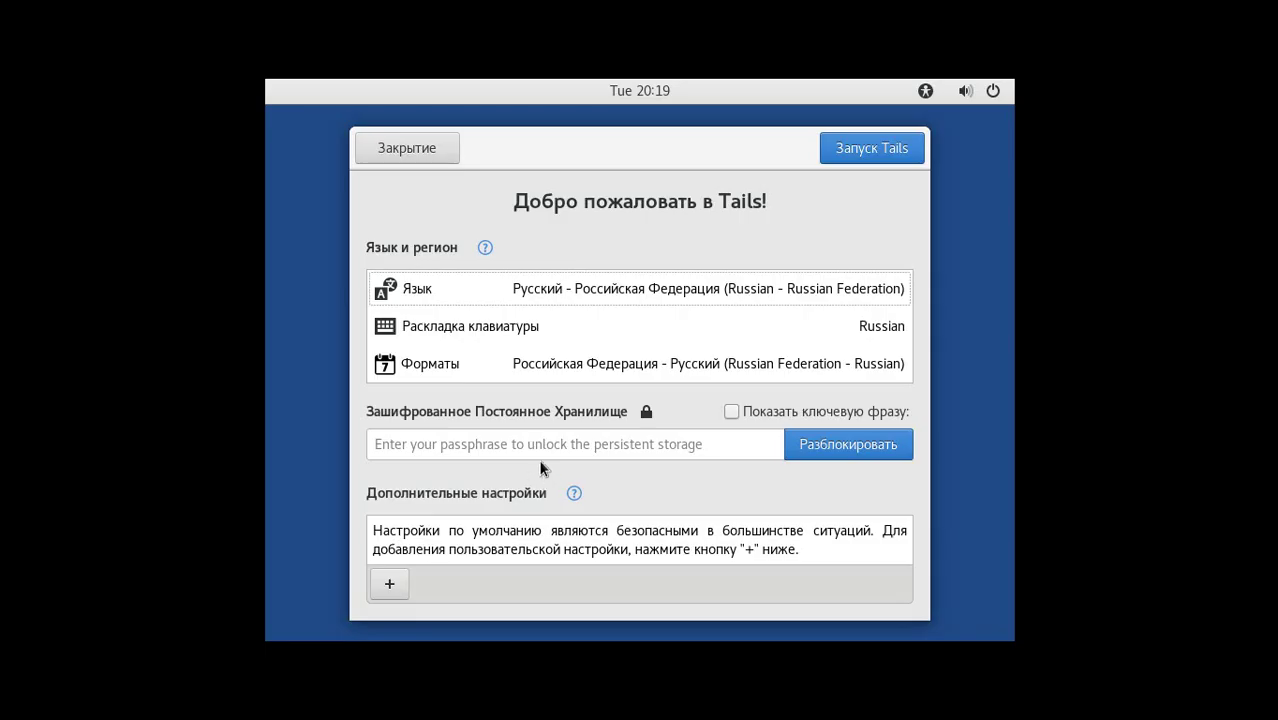
Unlock the encrypted persistent storage with its passphrase
left_click(537, 443)
type("••••••")
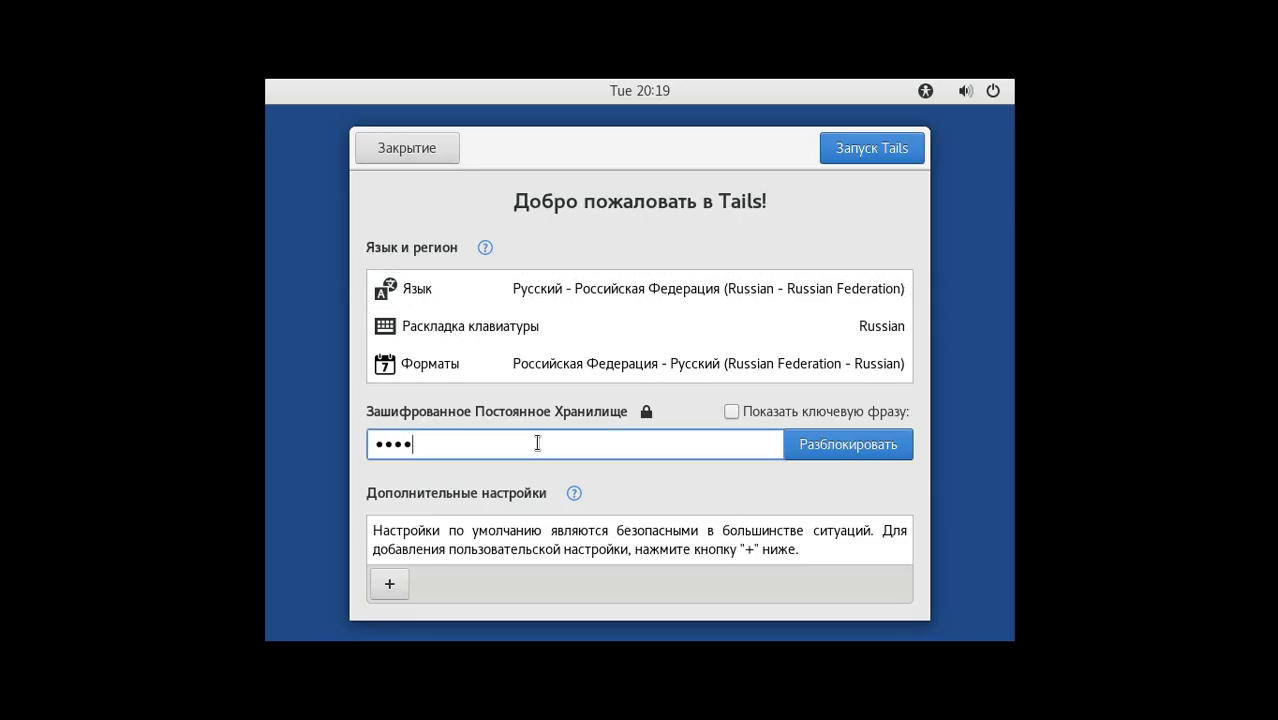
left_click(870, 451)
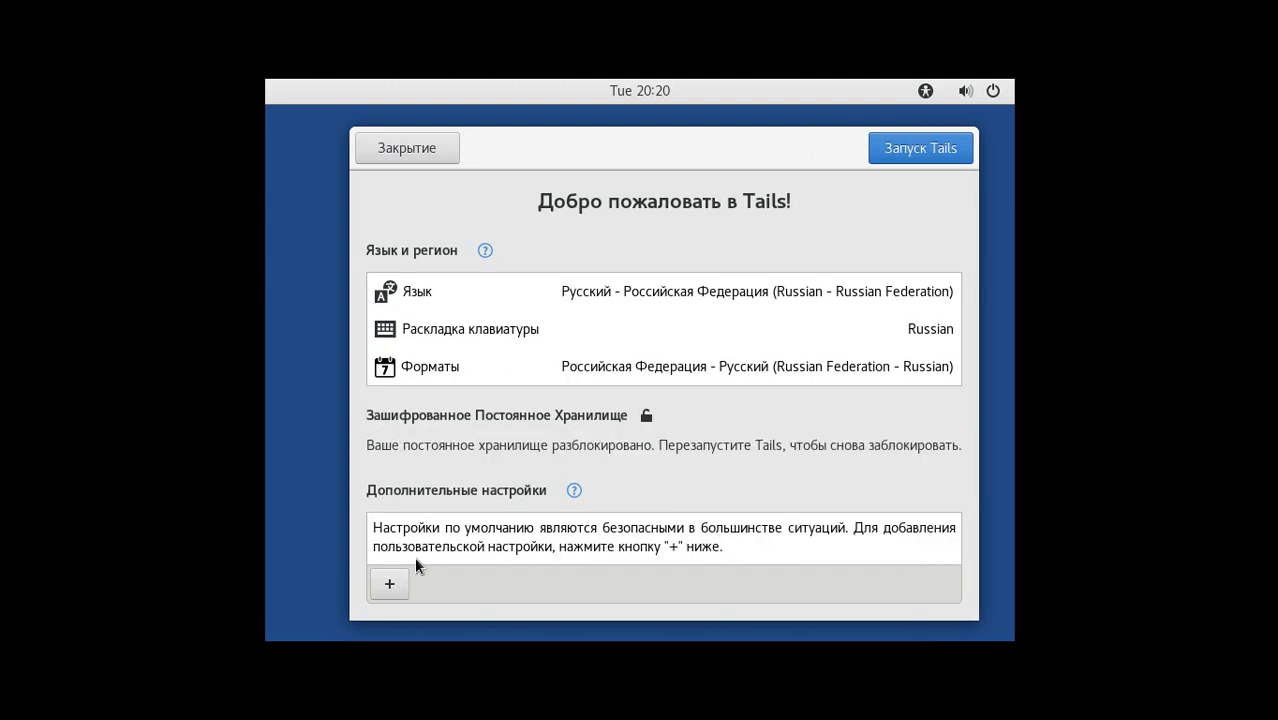
Add an administrator password under the additional settings, then start Tails
left_click(398, 582)
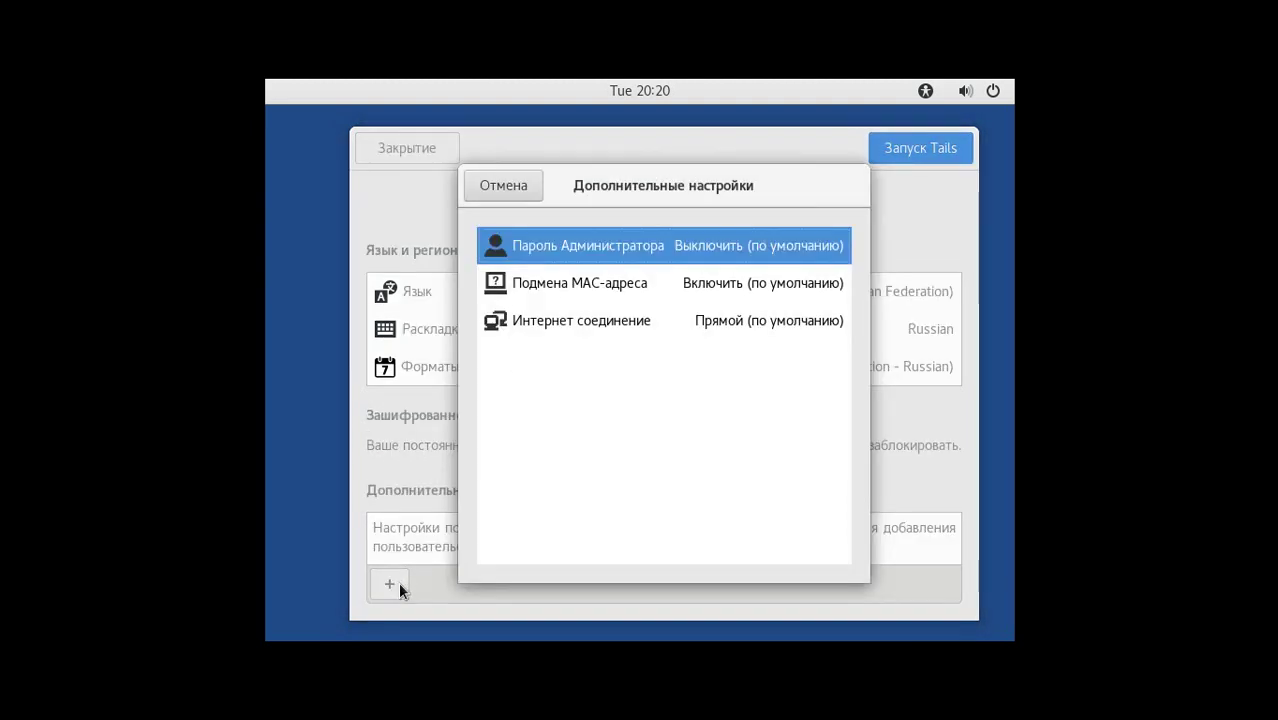
left_click(603, 253)
type("a")
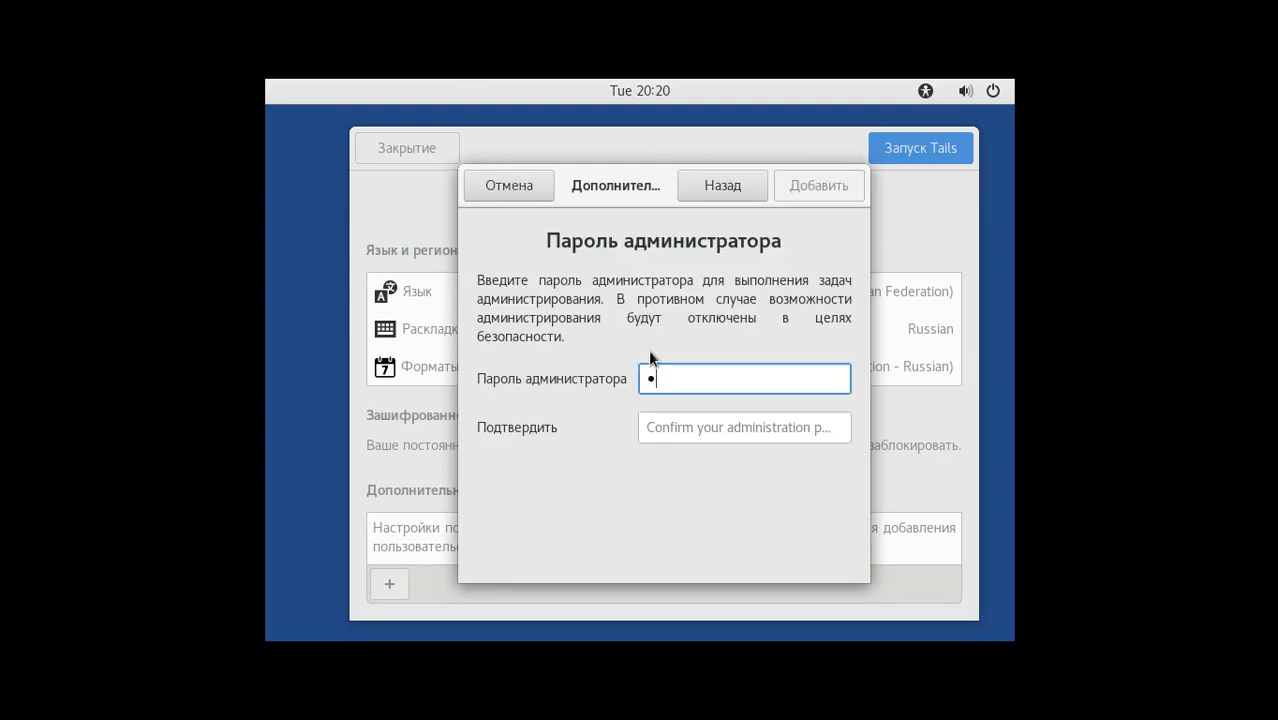
type("aaaaa")
left_click(697, 433)
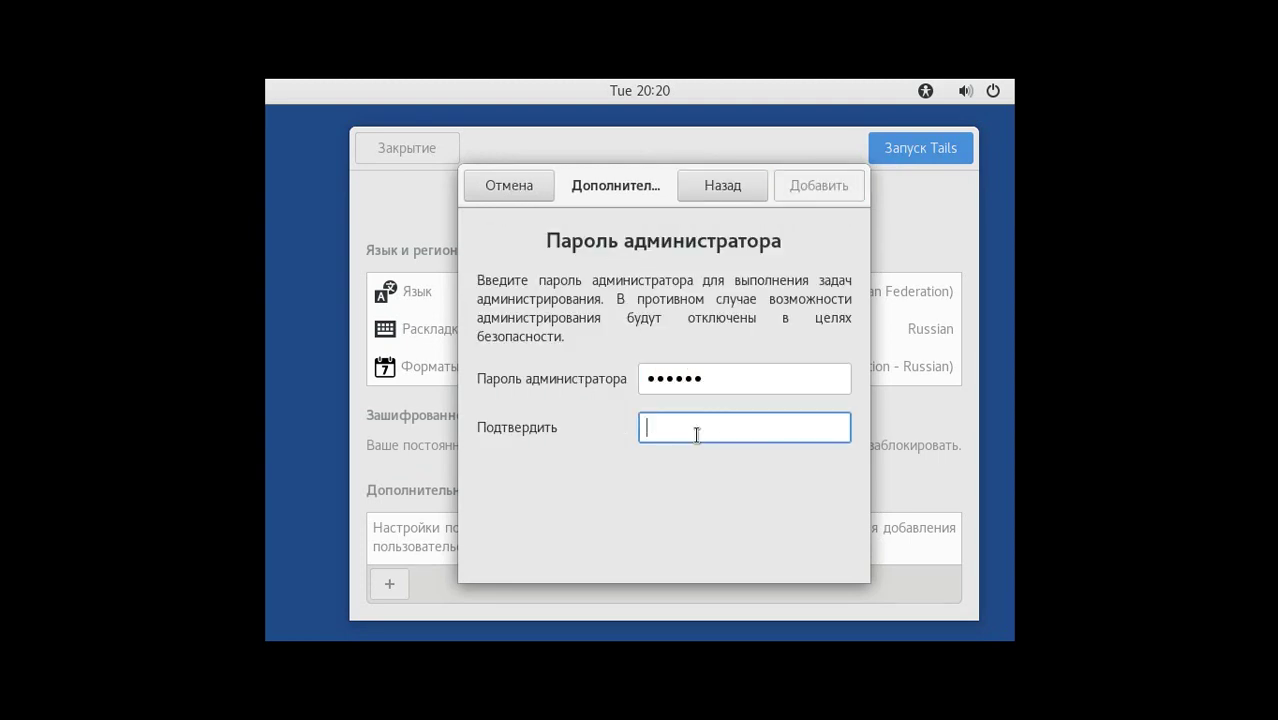
type("aaaaaa")
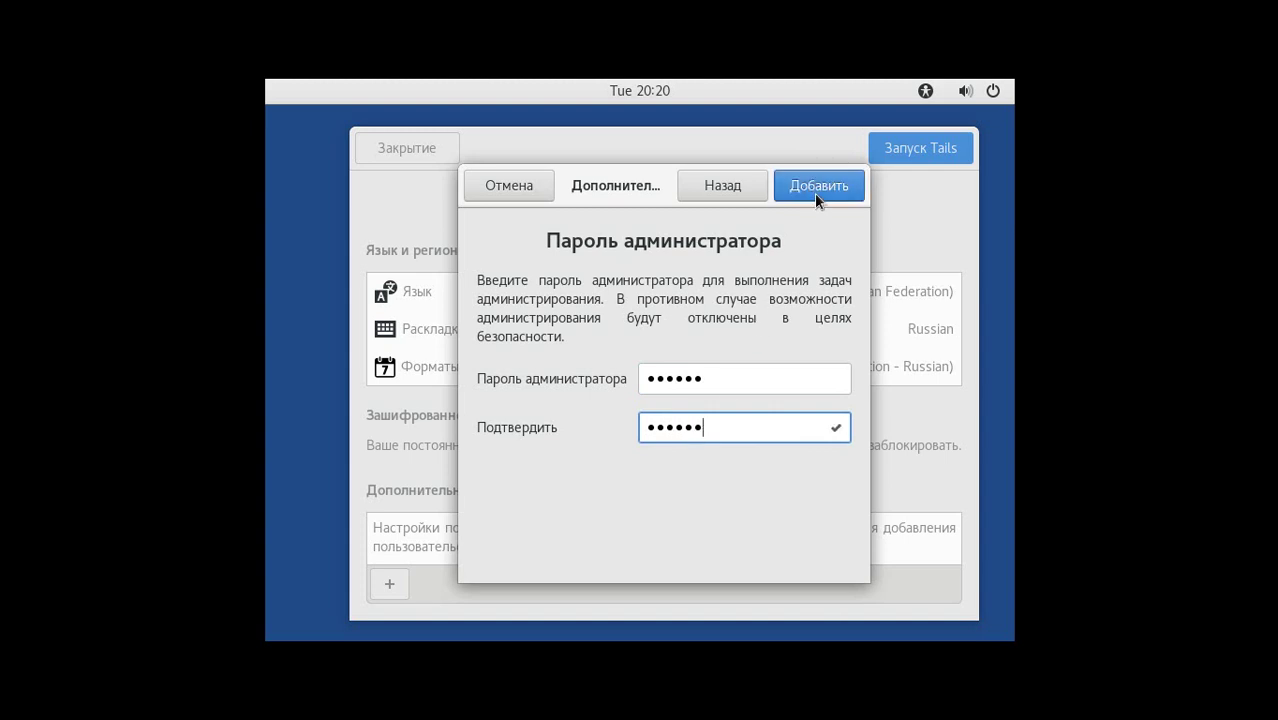
left_click(814, 190)
left_click(923, 147)
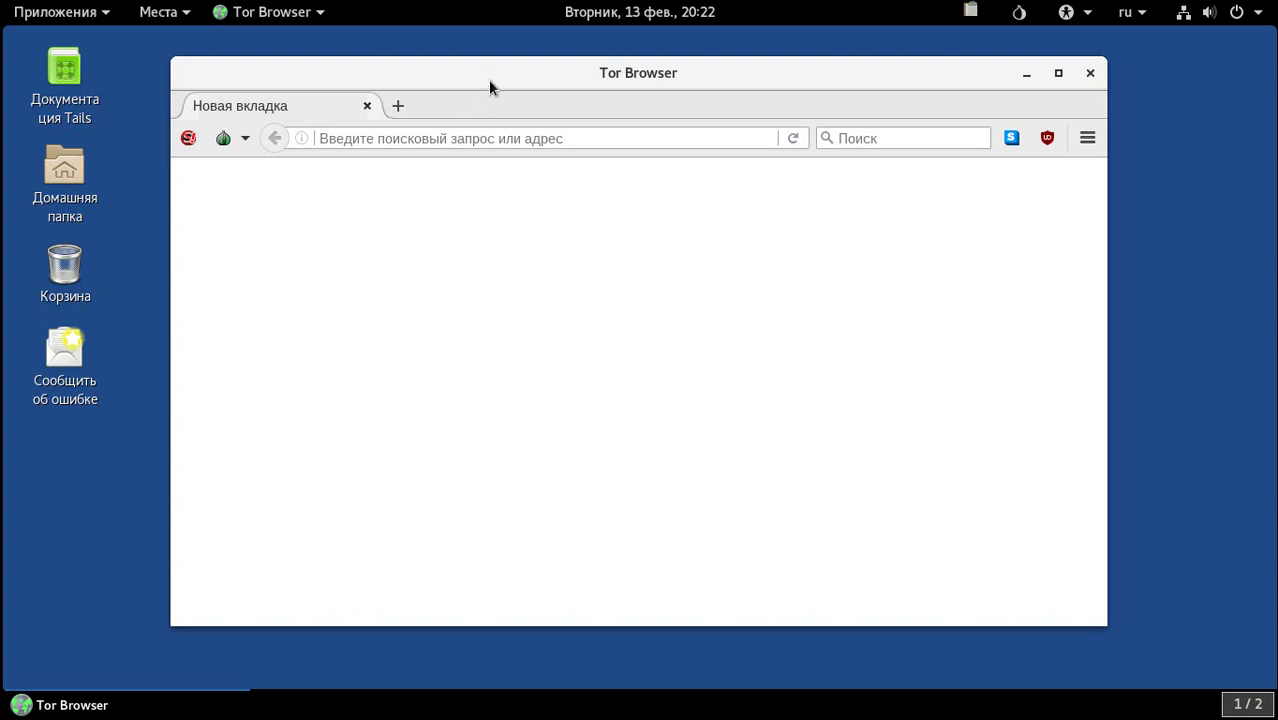
Move and enlarge the Tor Browser window, then clear the mistyped address
left_click_drag(489, 80, 392, 50)
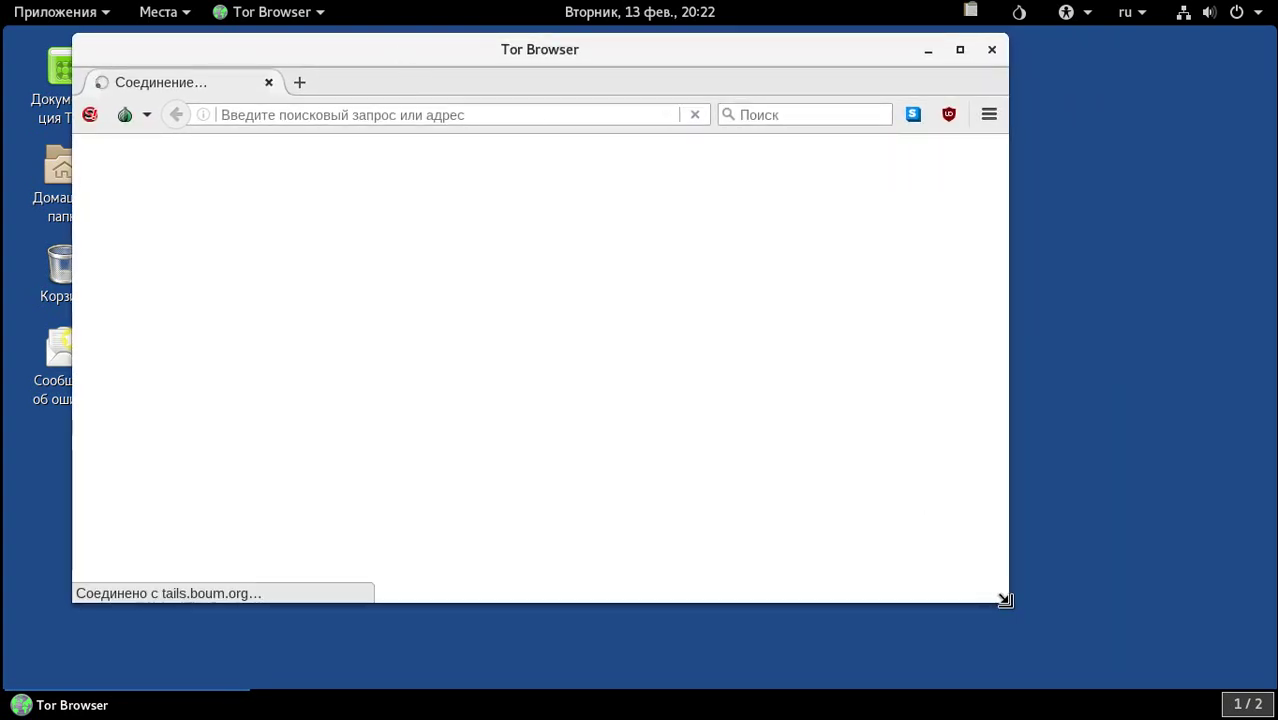
left_click_drag(1005, 599, 1162, 663)
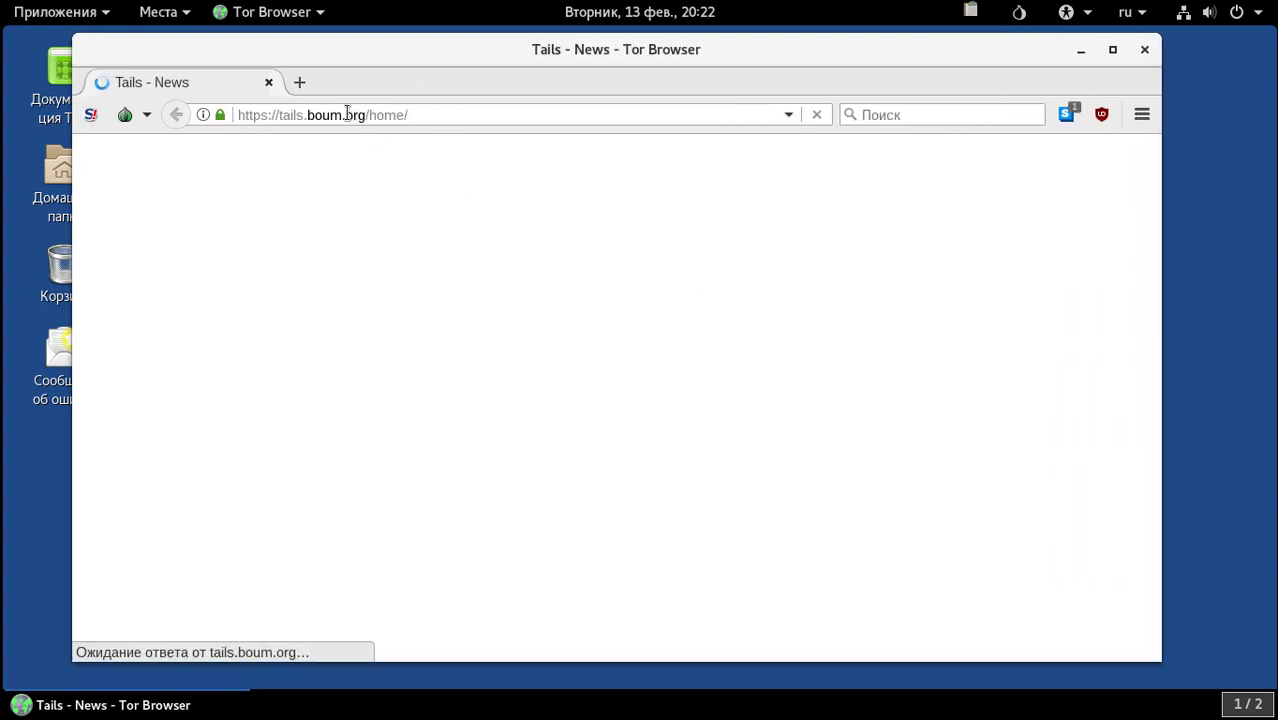
left_click(433, 117)
type("ф")
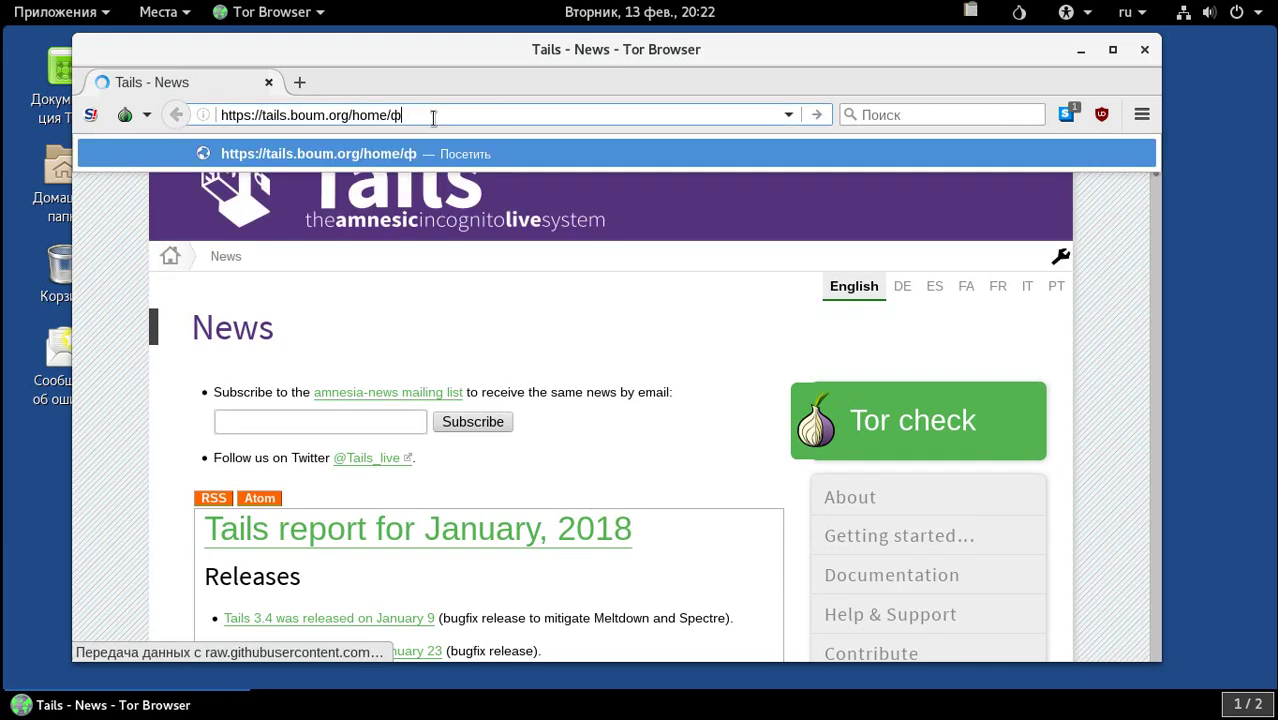
key("Escape")
key("ctrl+a")
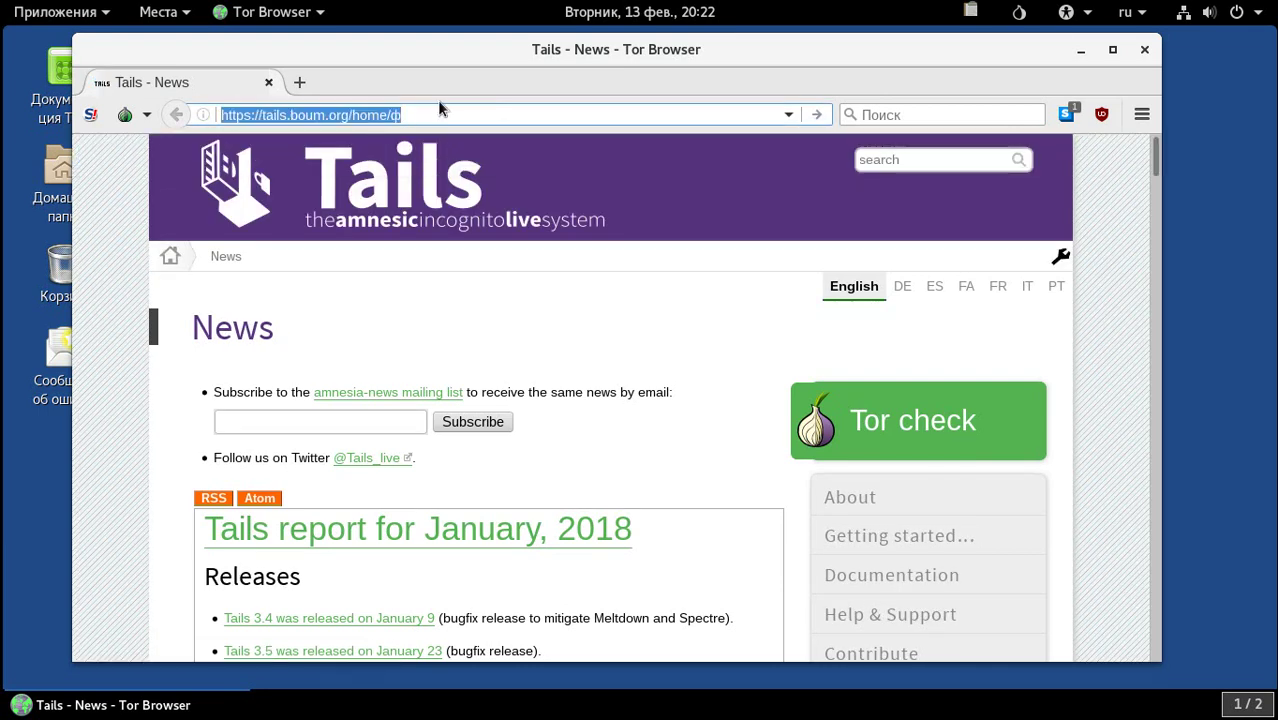
key("BackSpace")
Switch the keyboard layout to English (US) and load anonymous-vpn.biz
left_click(1130, 12)
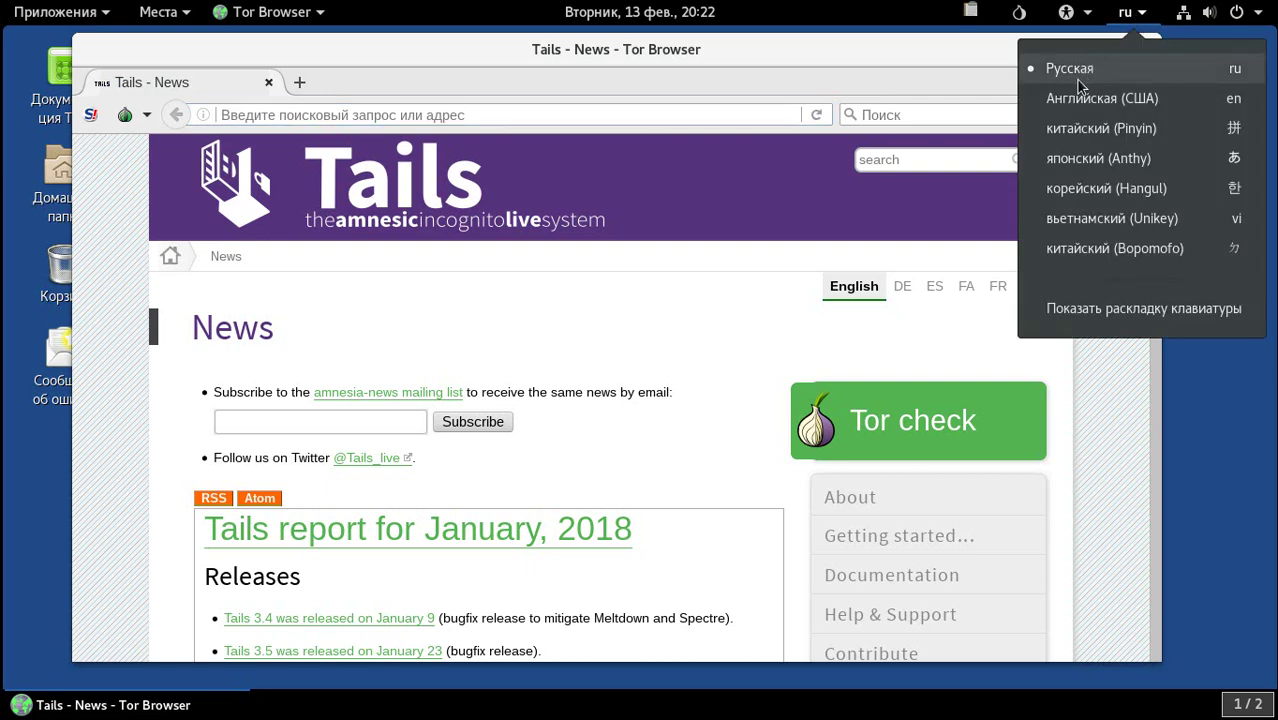
left_click(1120, 94)
left_click(671, 114)
type("an")
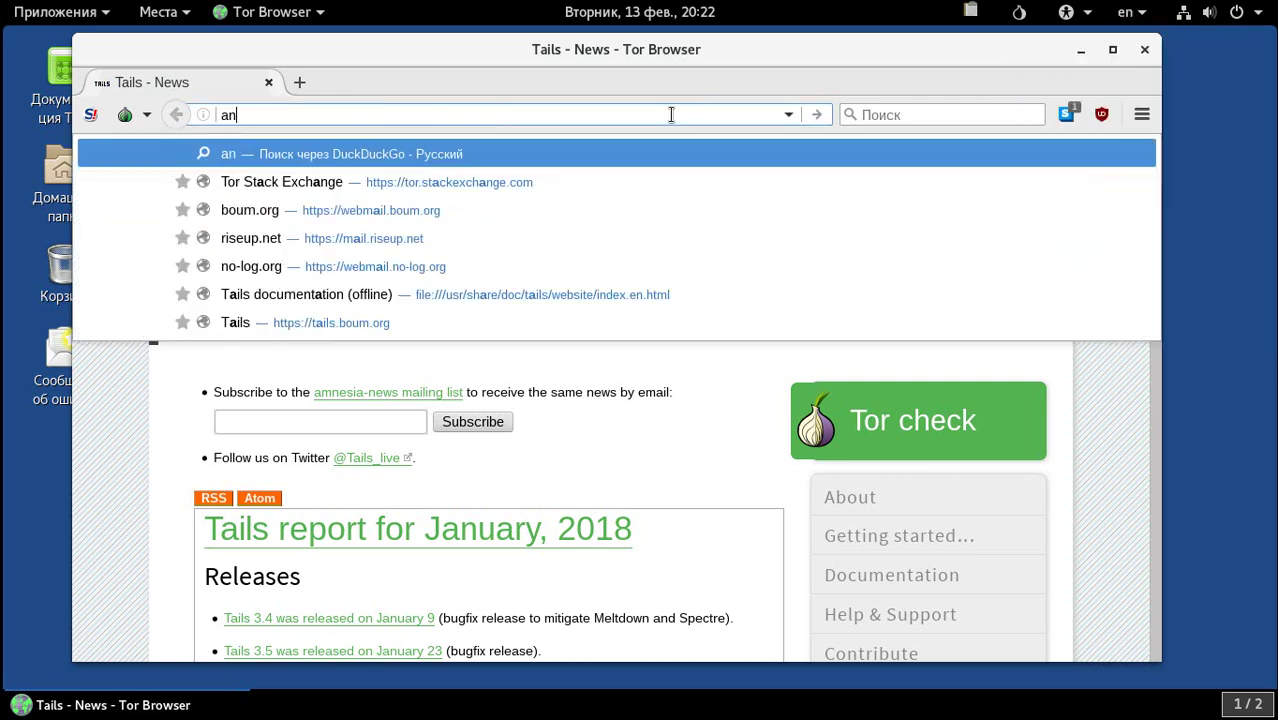
type("onymous-vpn")
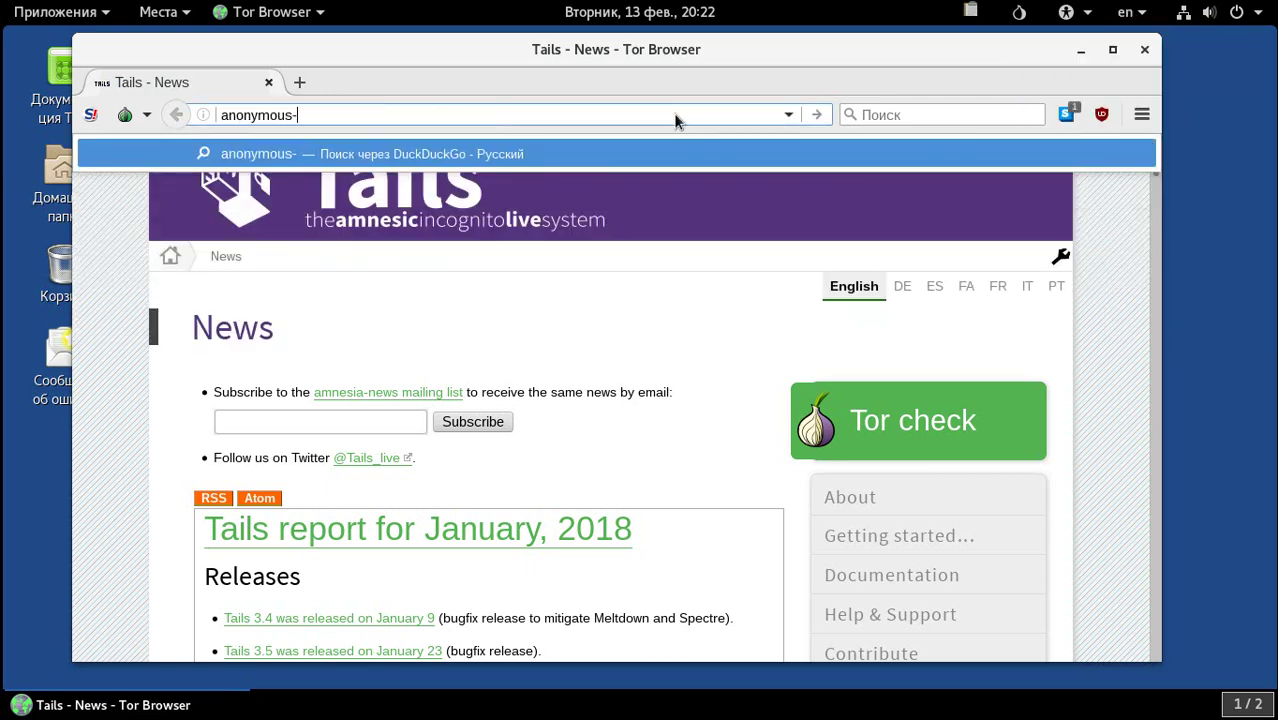
type(".biz")
key("Return")
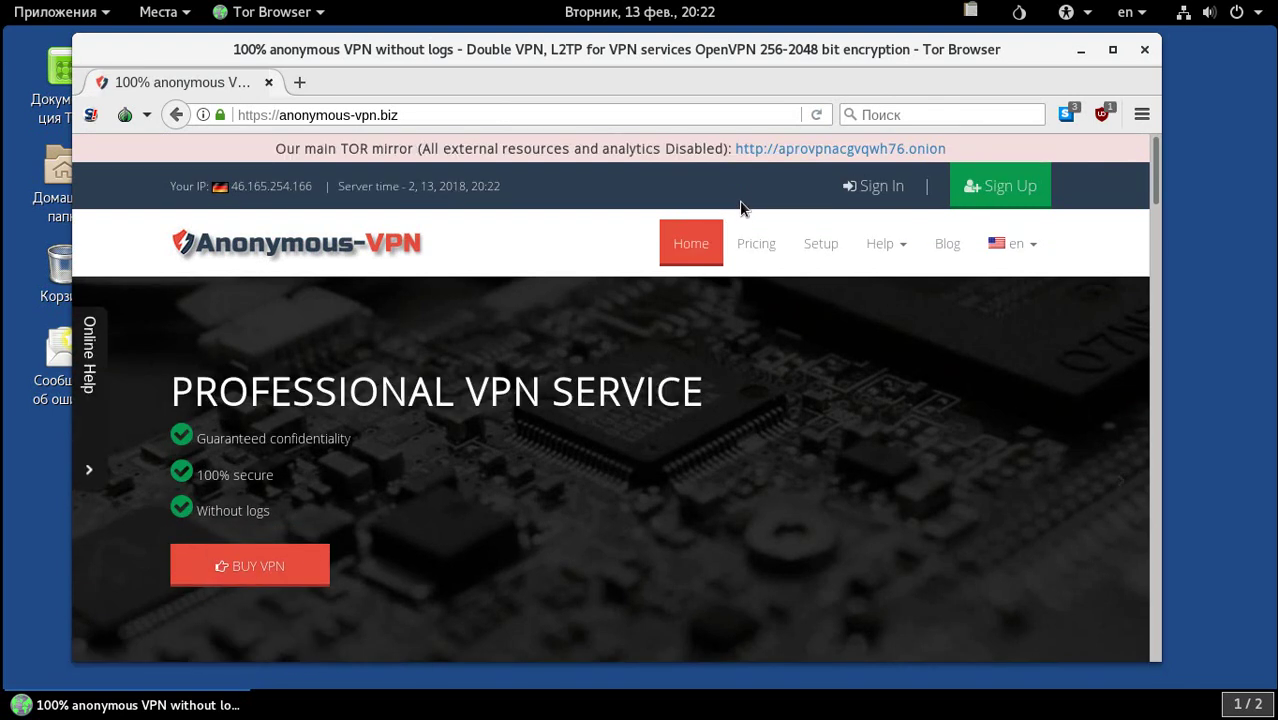
Switch the site to Russian and open the Цены pricing page
left_click(1002, 245)
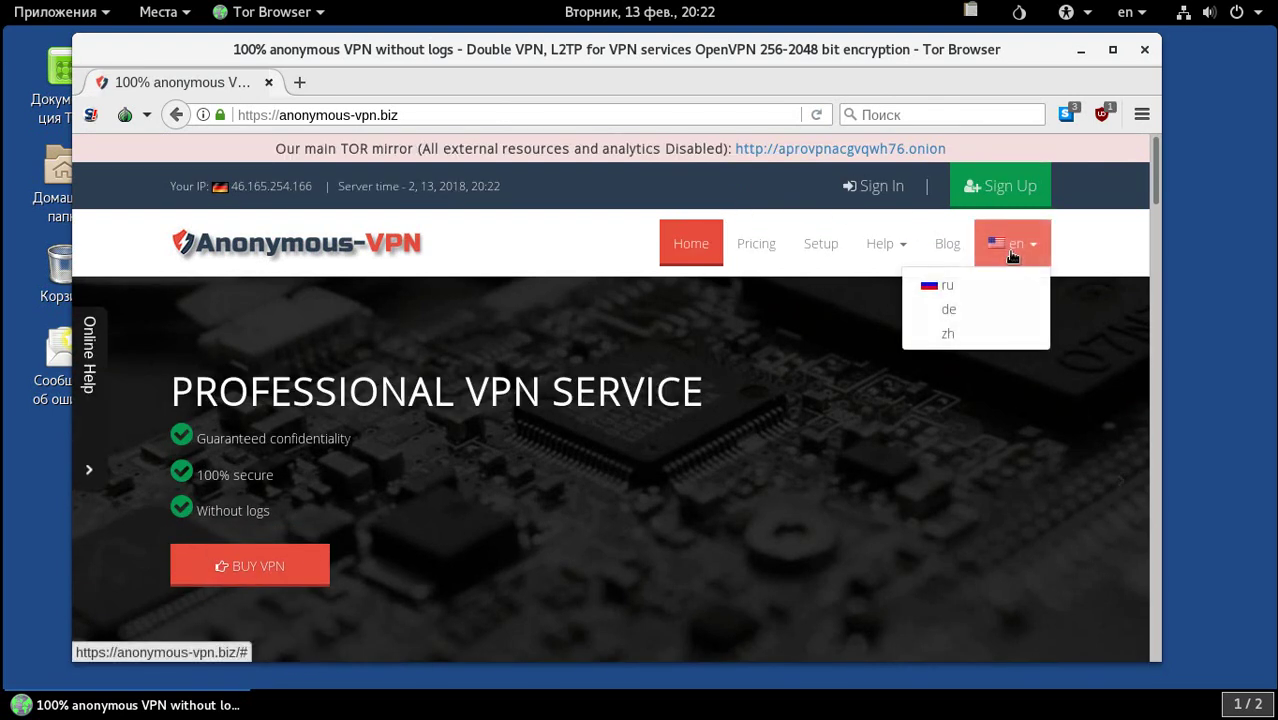
left_click(962, 285)
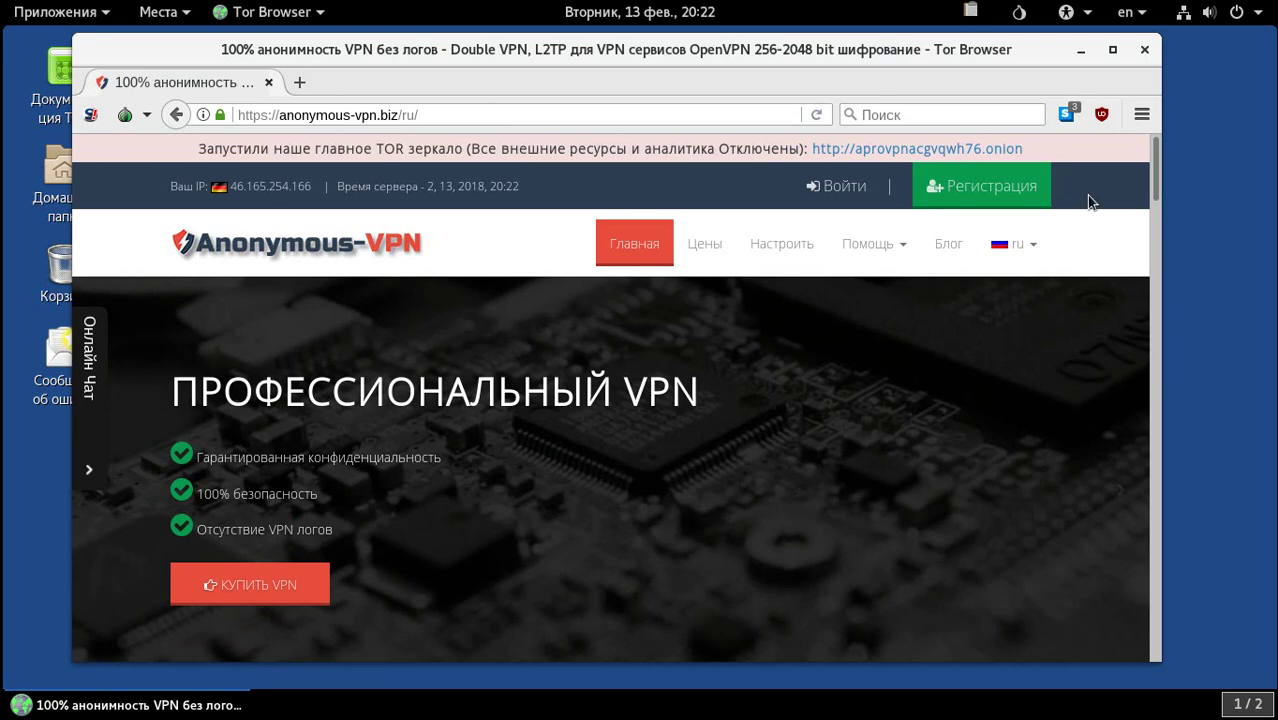
left_click(702, 248)
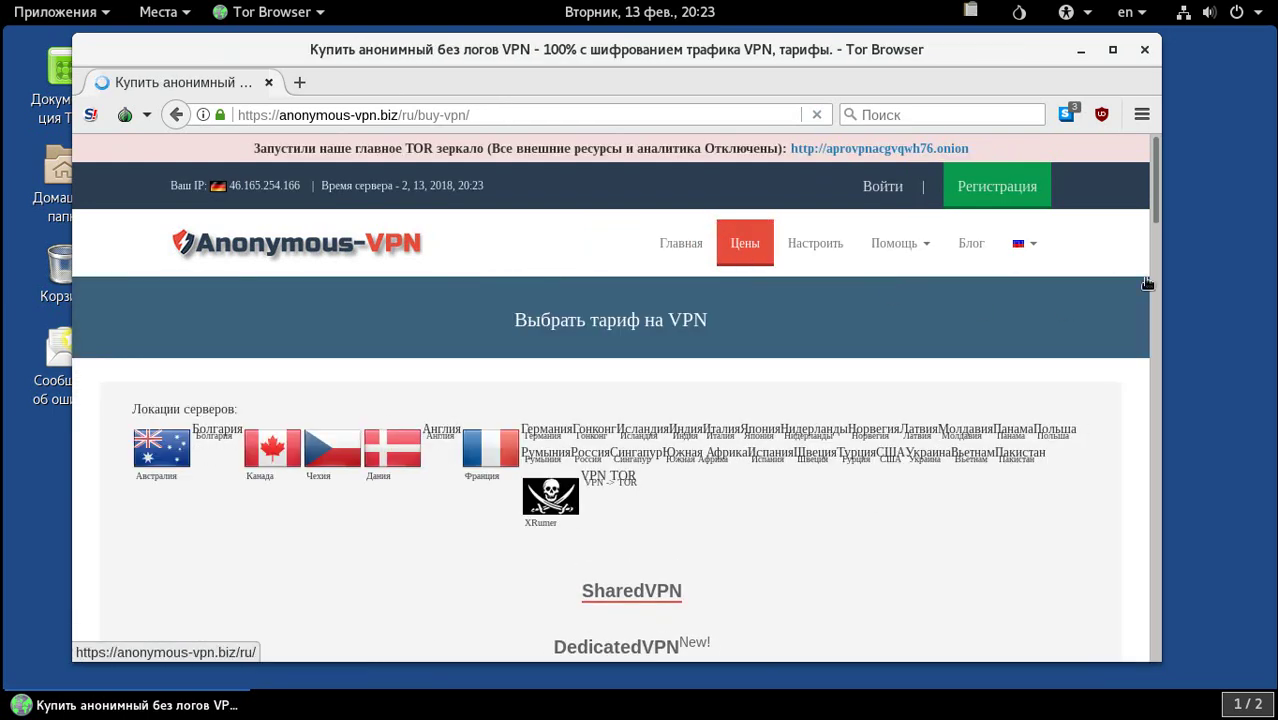
Choose the DoubleVPN plan (24$) under the DedicatedVPN tab to reach sign-up
left_click_drag(1161, 277, 1249, 257)
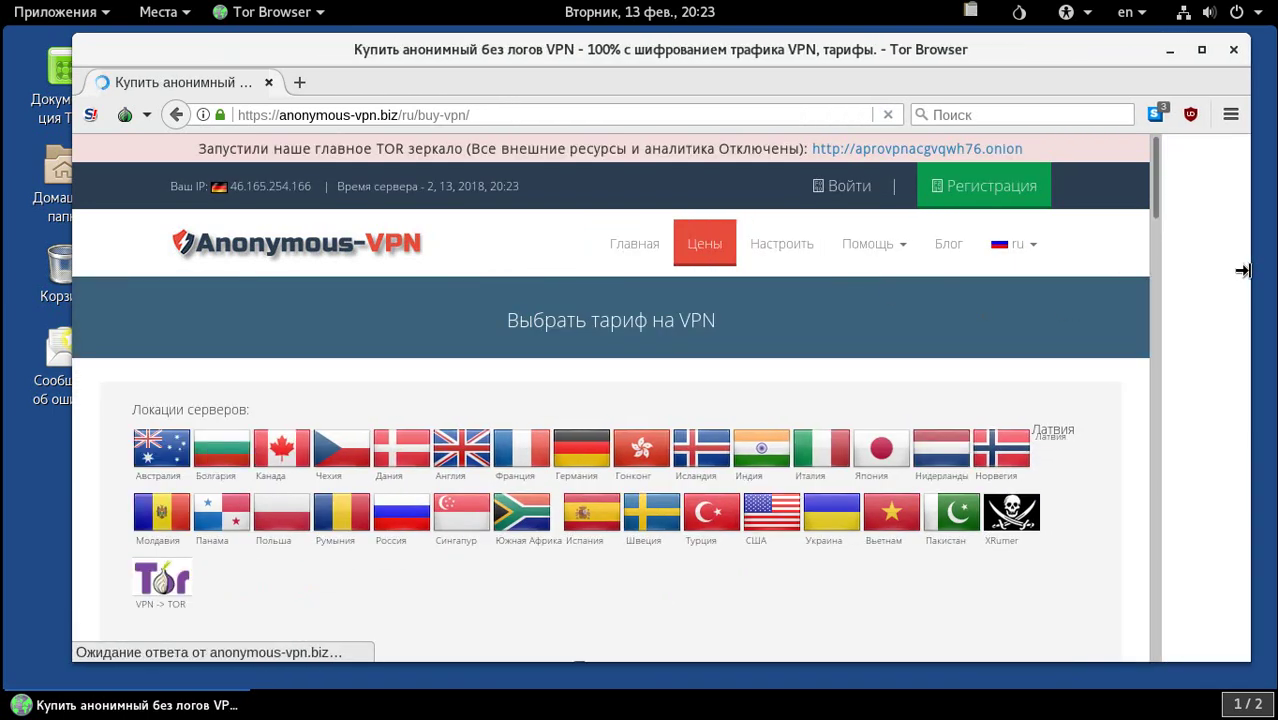
scroll(1156, 335, "down", 2)
scroll(1145, 338, "down", 2)
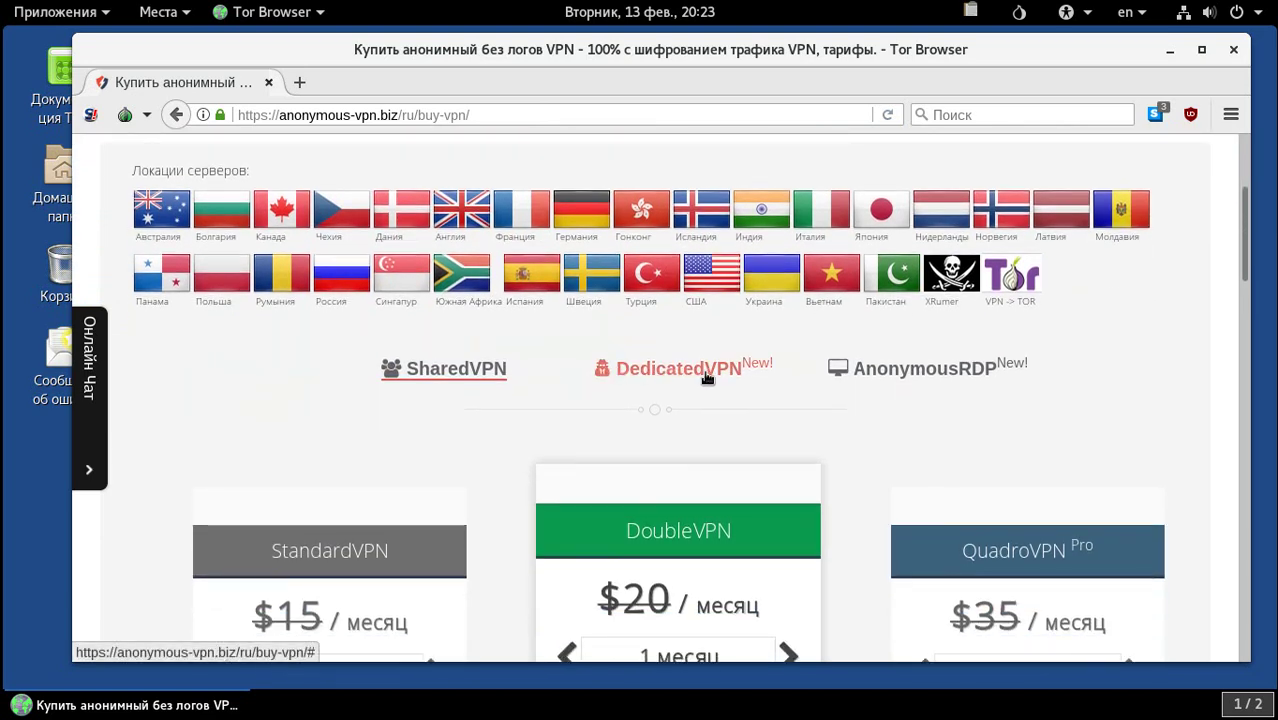
left_click(698, 374)
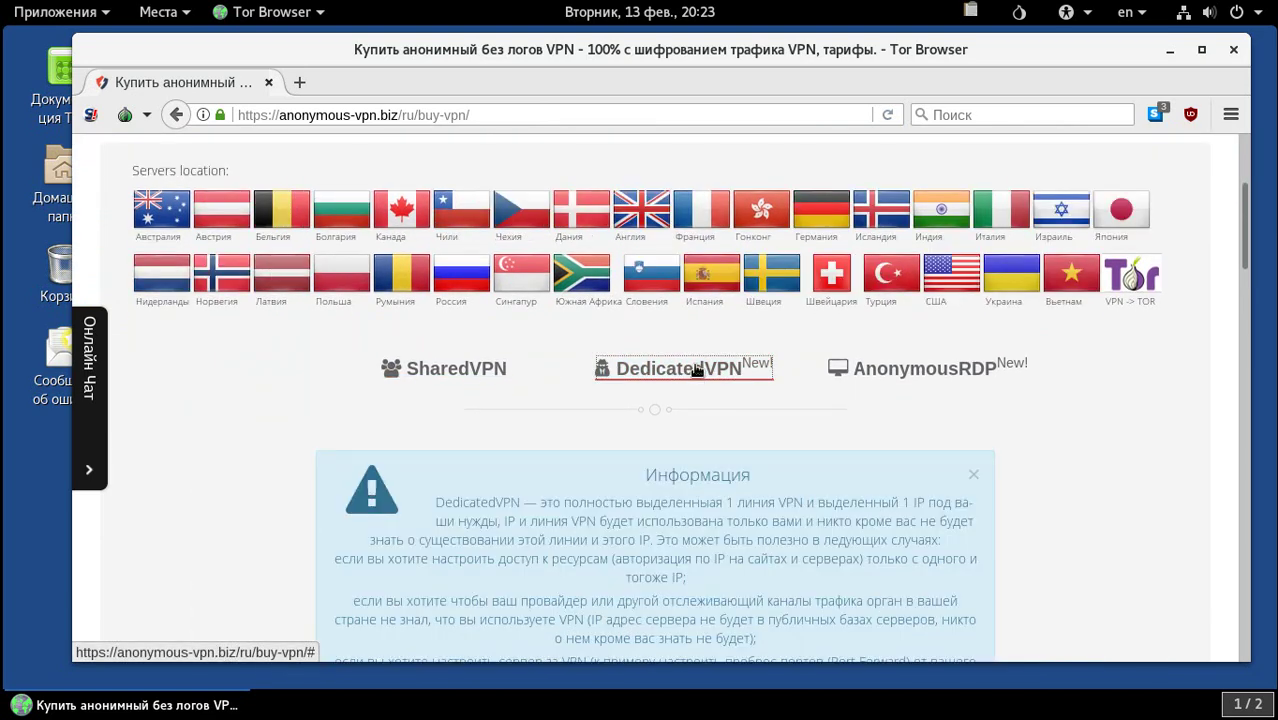
scroll(698, 374, "down", 8)
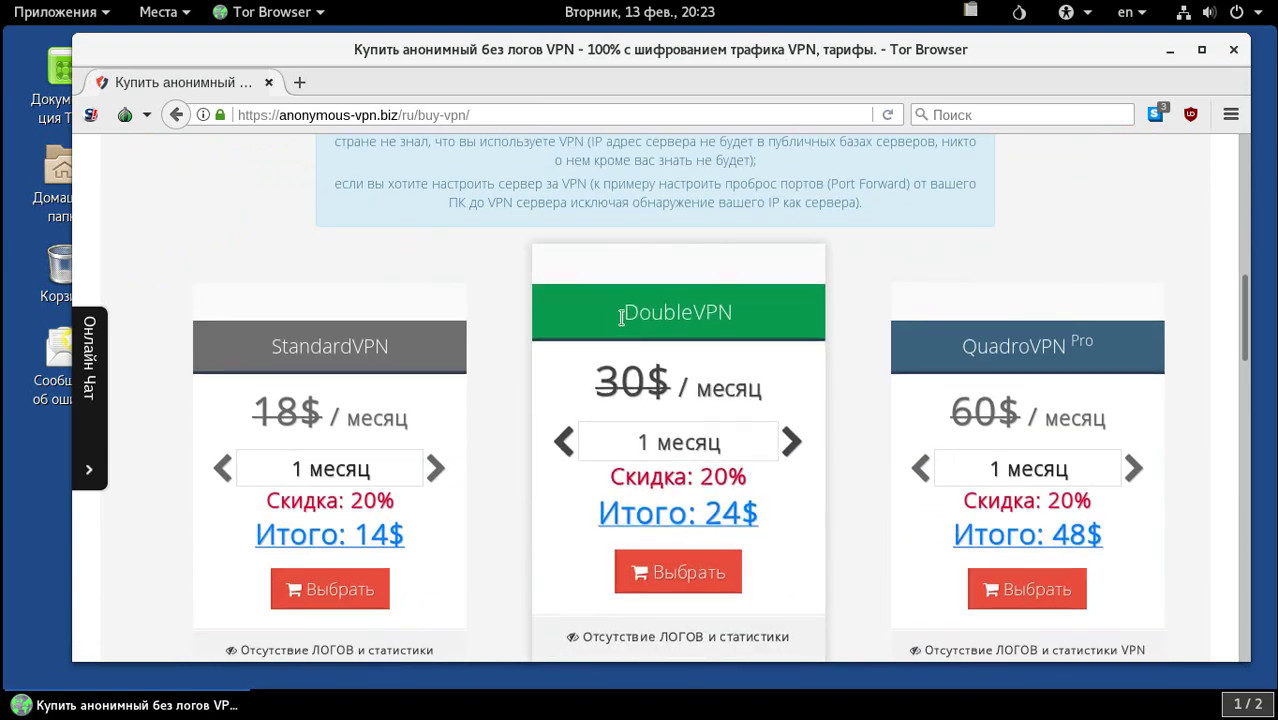
left_click_drag(621, 312, 746, 316)
left_click(697, 580)
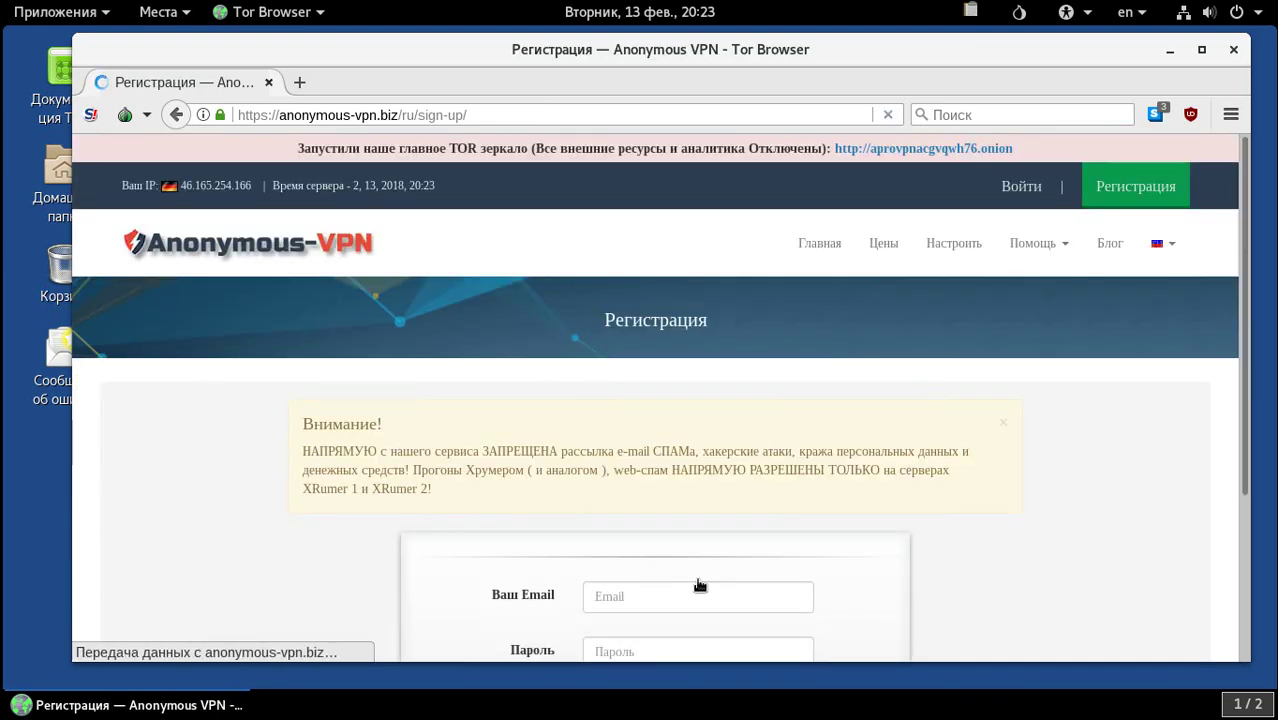
Enter the account e-mail, the password twice and the captcha code, then click Зарегистрироваться
scroll(699, 368, "down", 5)
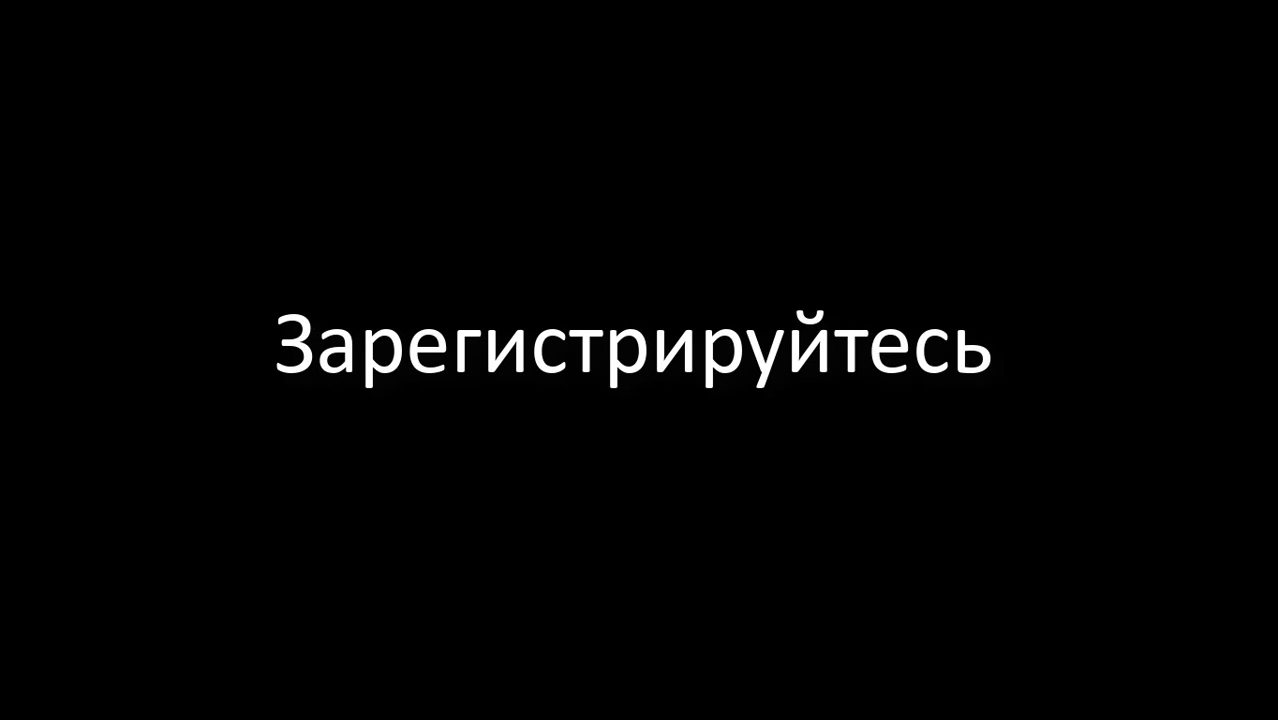
left_click(673, 312)
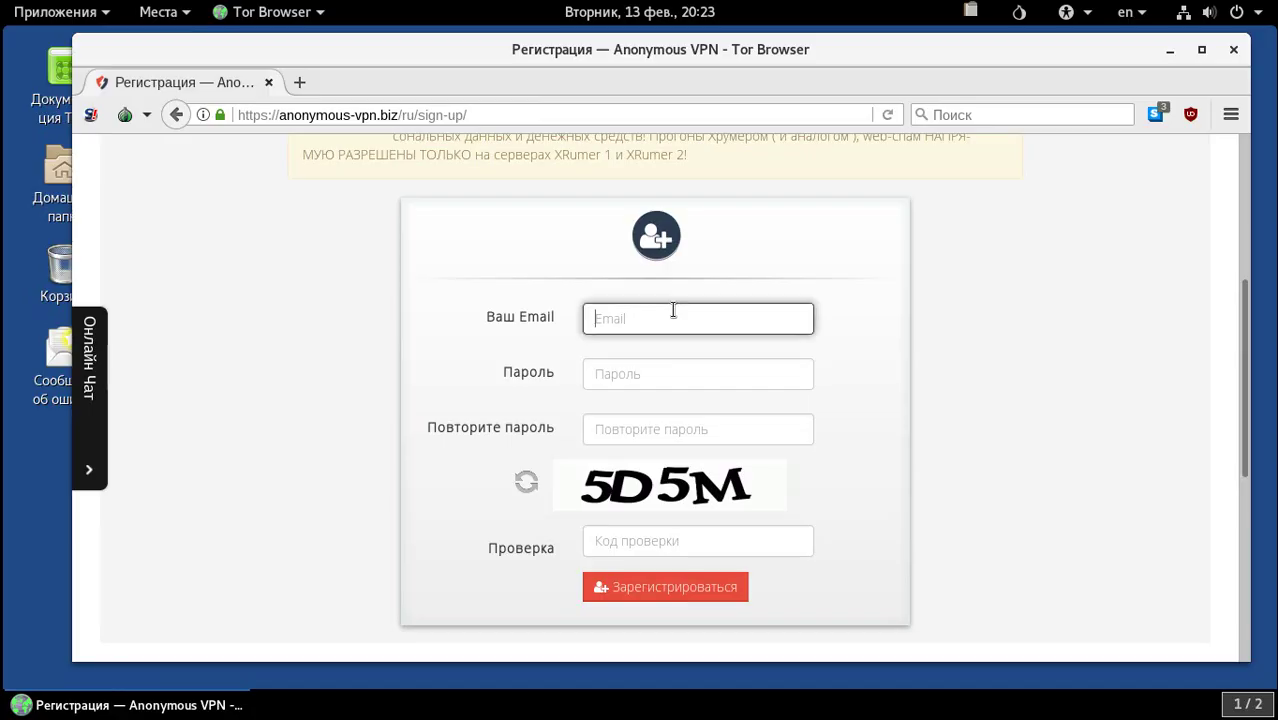
type("test35@test.com")
key("Tab")
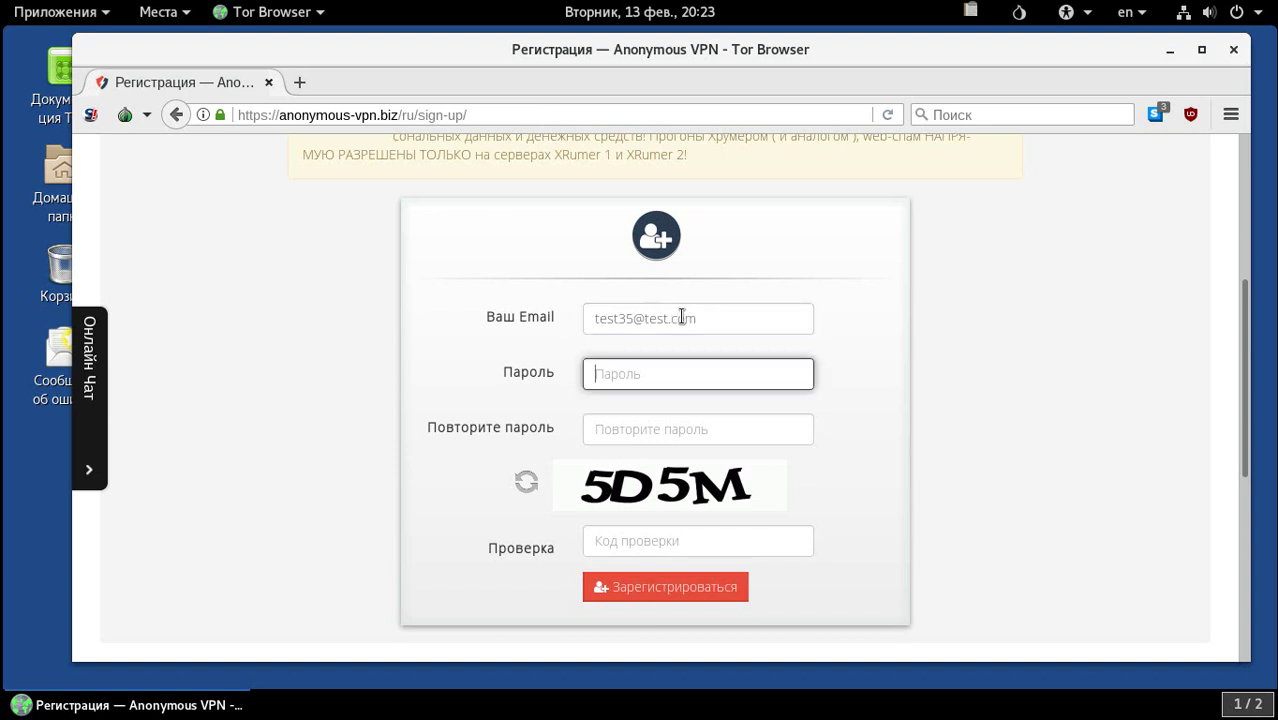
type("••••••")
key("Tab")
type("•••")
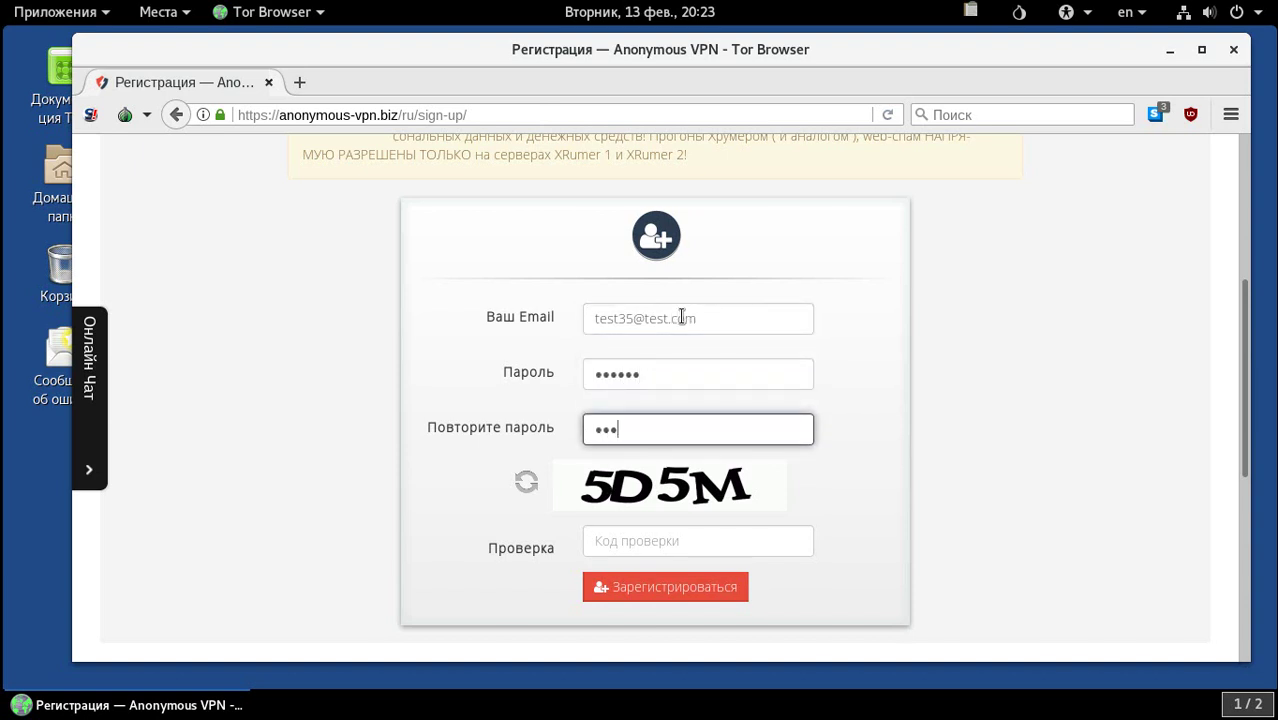
type("•••")
key("Tab")
key("Tab")
type("5")
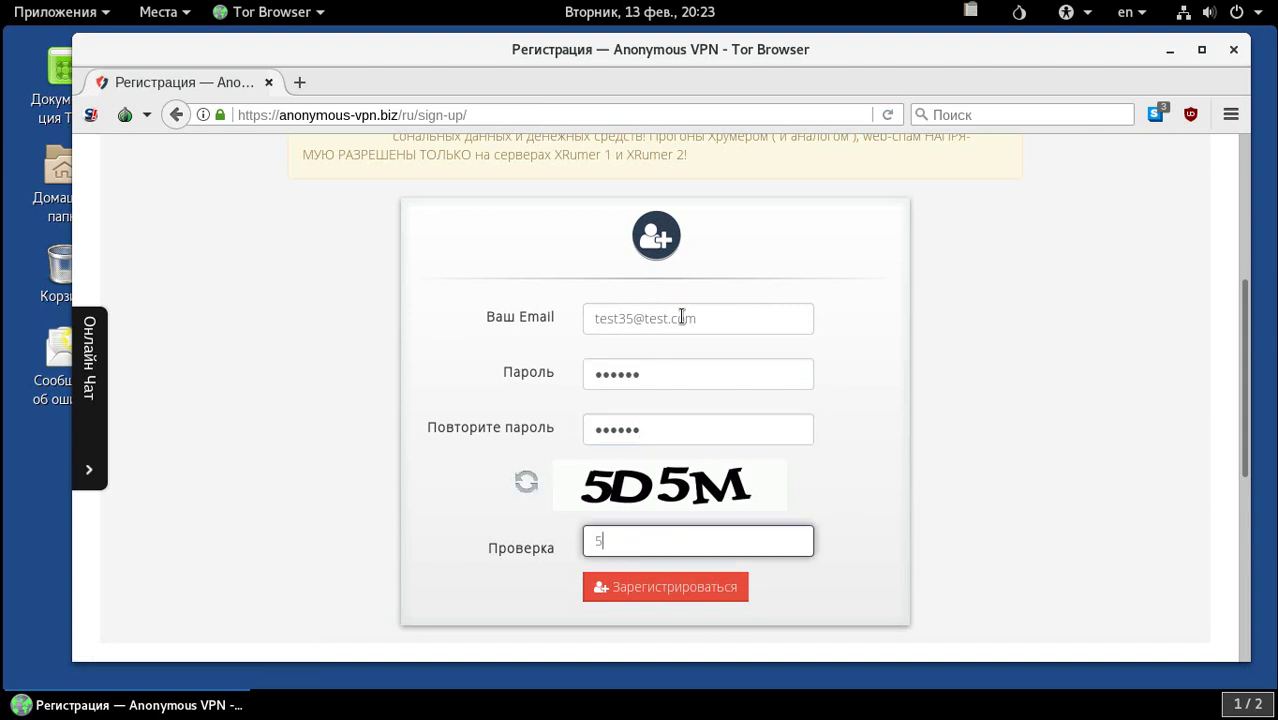
type("d5m")
left_click(652, 586)
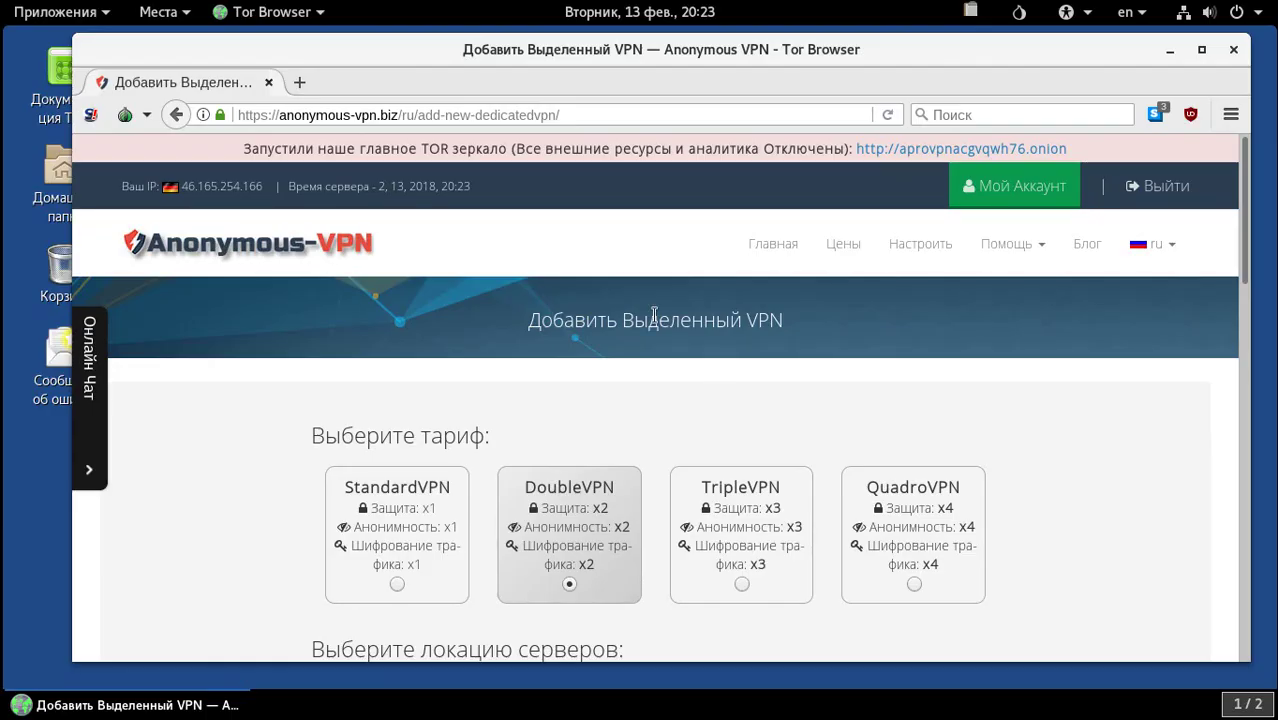
Scroll the Добавить Выделенный VPN form down to the server location and OpenVPN technology options
scroll(654, 316, "down", 4)
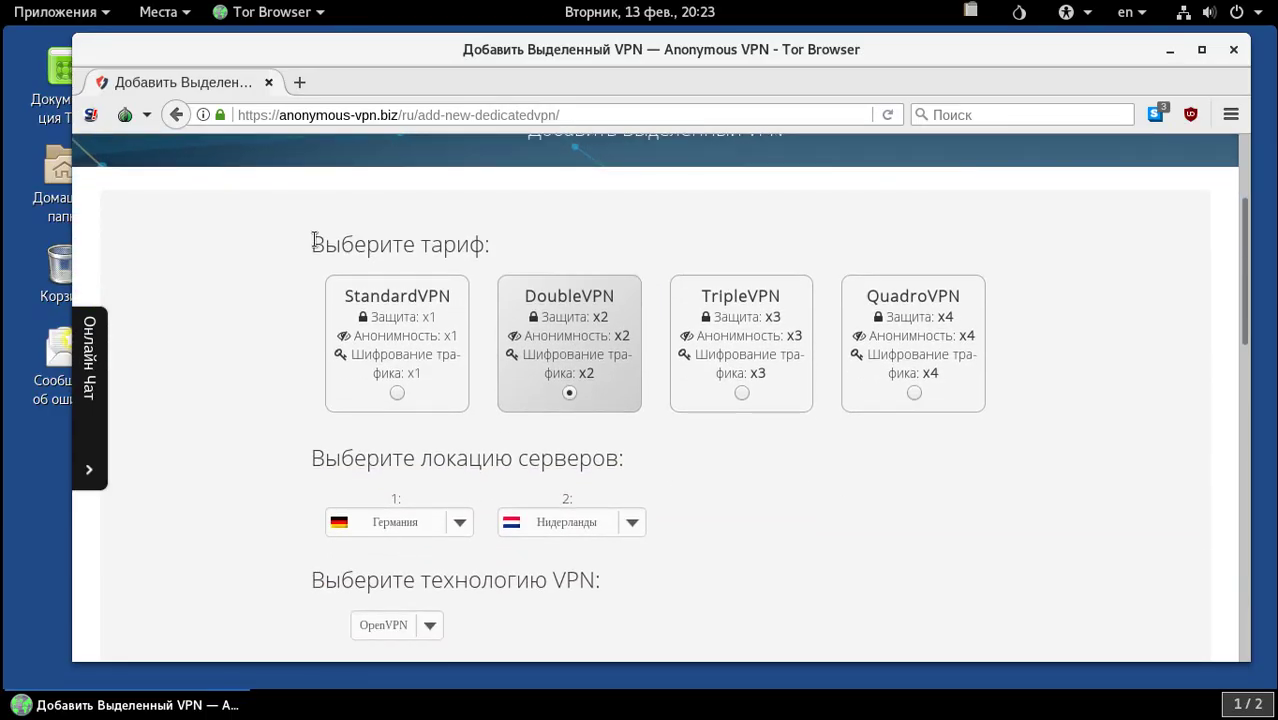
Set the first server location of the dedicated VPN order to Англия
scroll(366, 262, "down", 7)
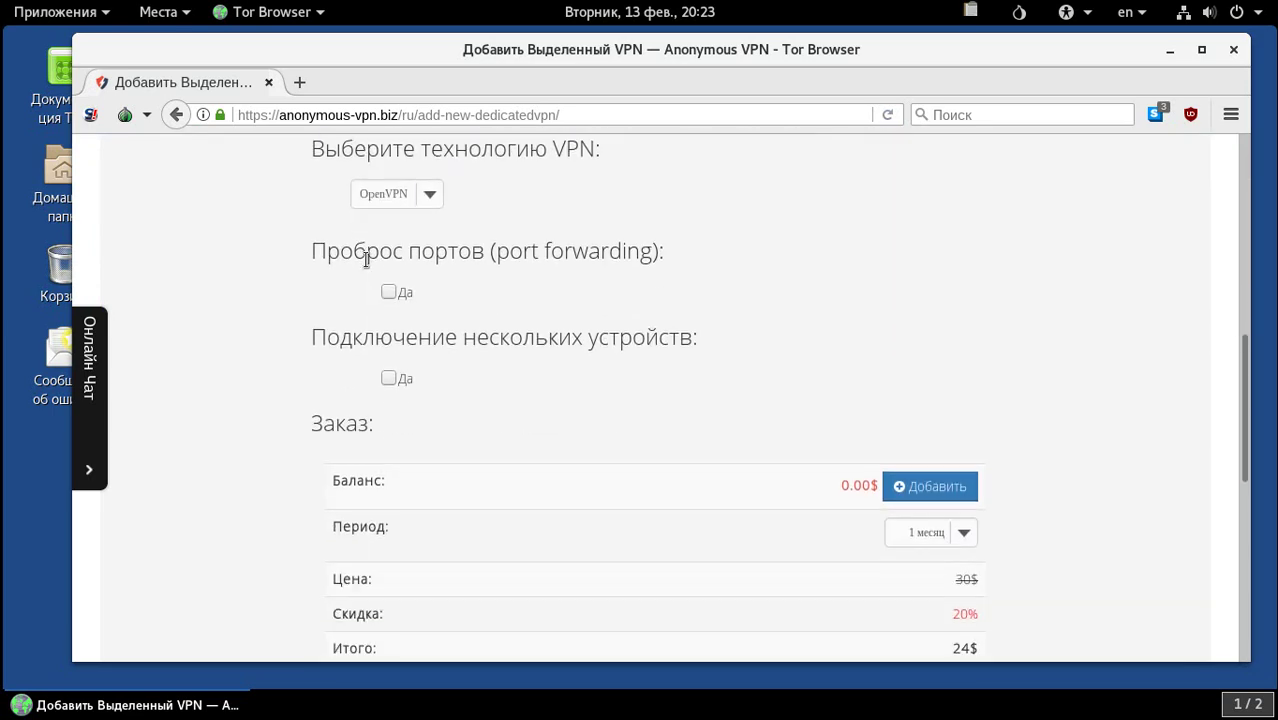
scroll(364, 258, "up", 11)
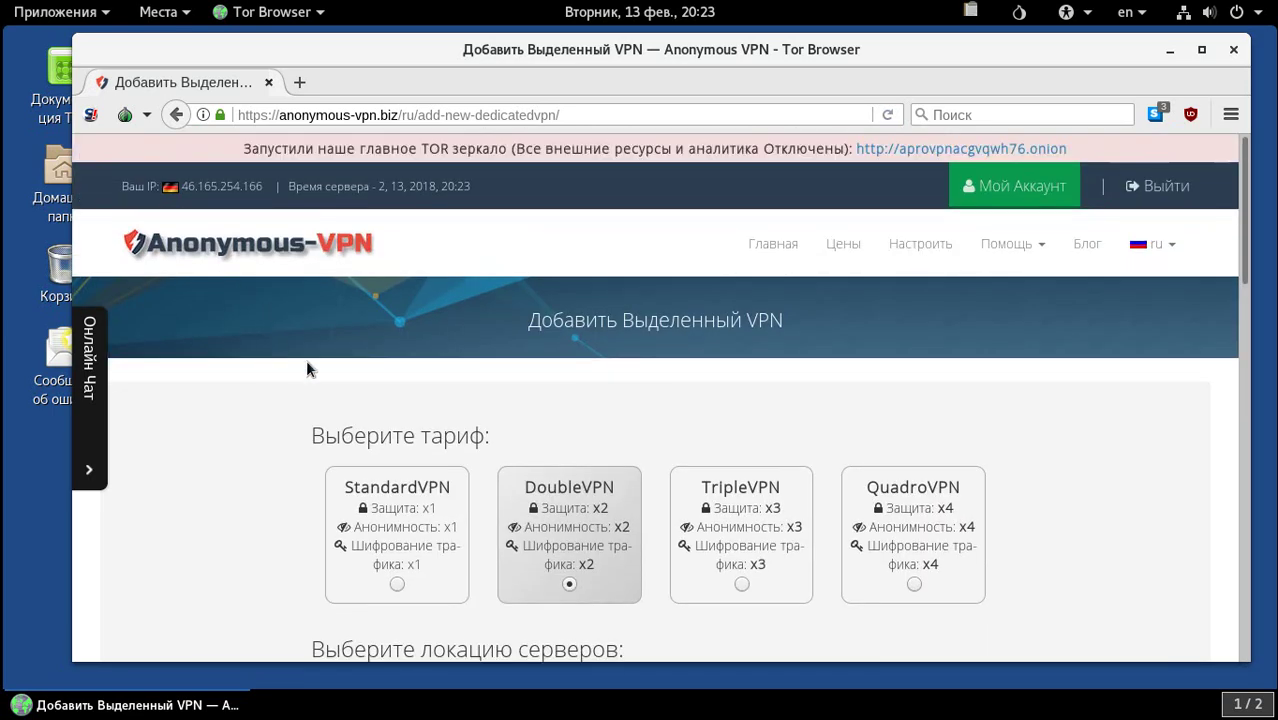
scroll(310, 360, "down", 5)
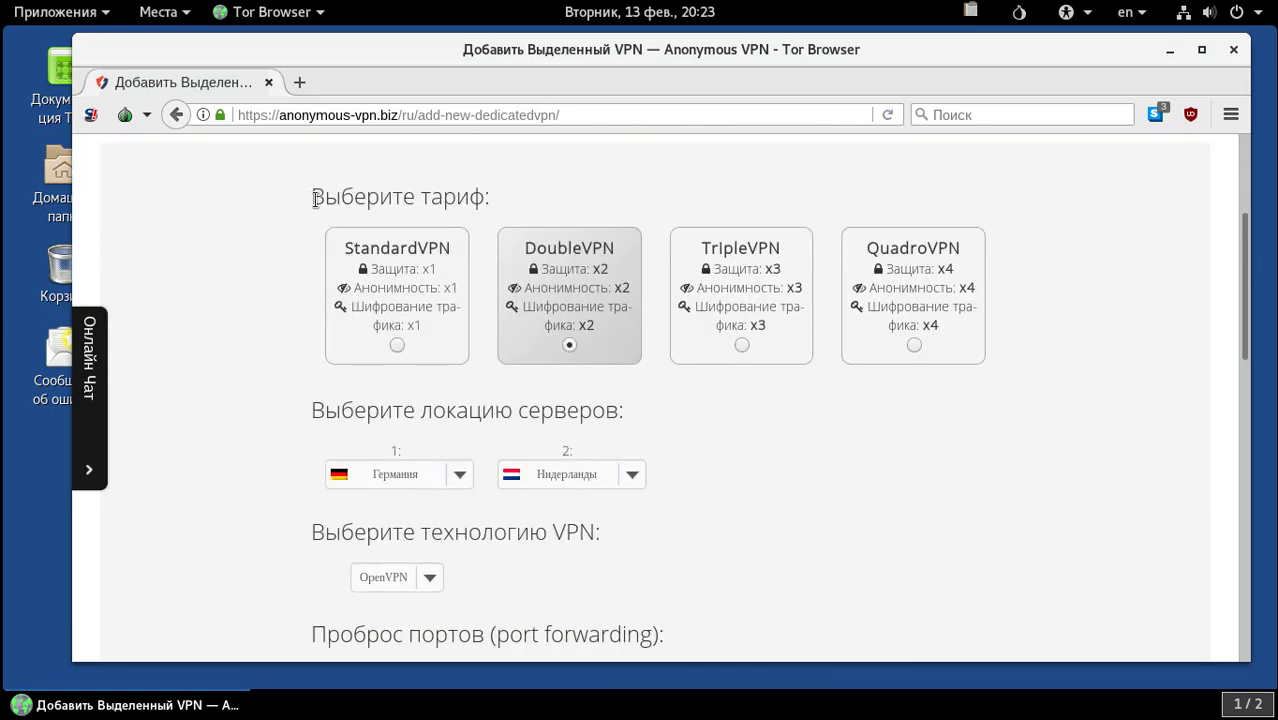
left_click_drag(313, 199, 517, 196)
left_click(517, 196)
scroll(553, 277, "down", 3)
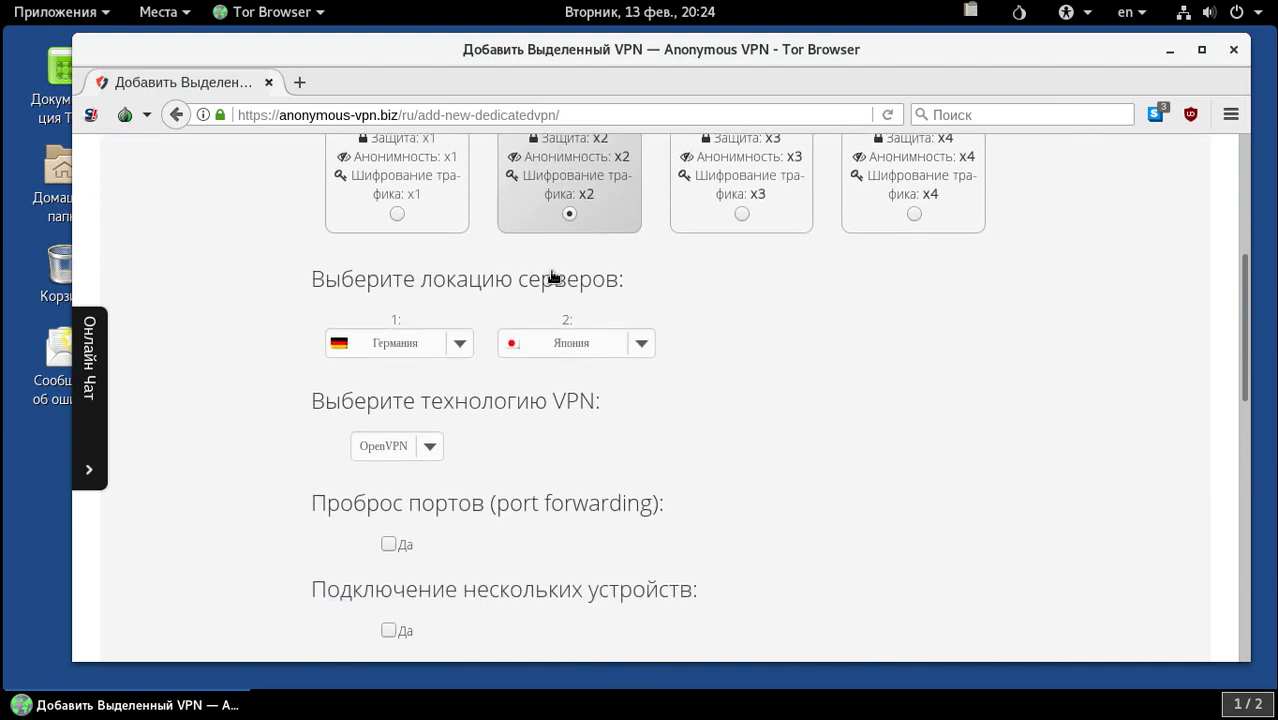
left_click(437, 331)
scroll(419, 370, "down", 2)
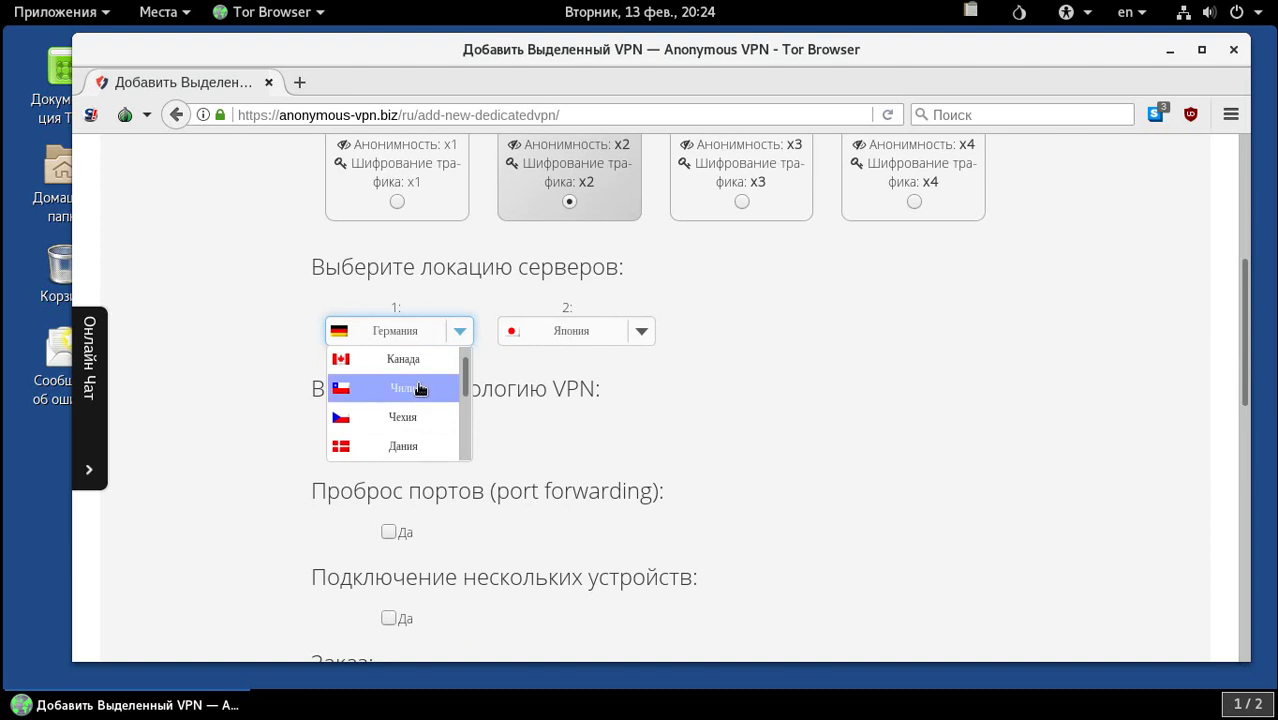
scroll(419, 388, "down", 1)
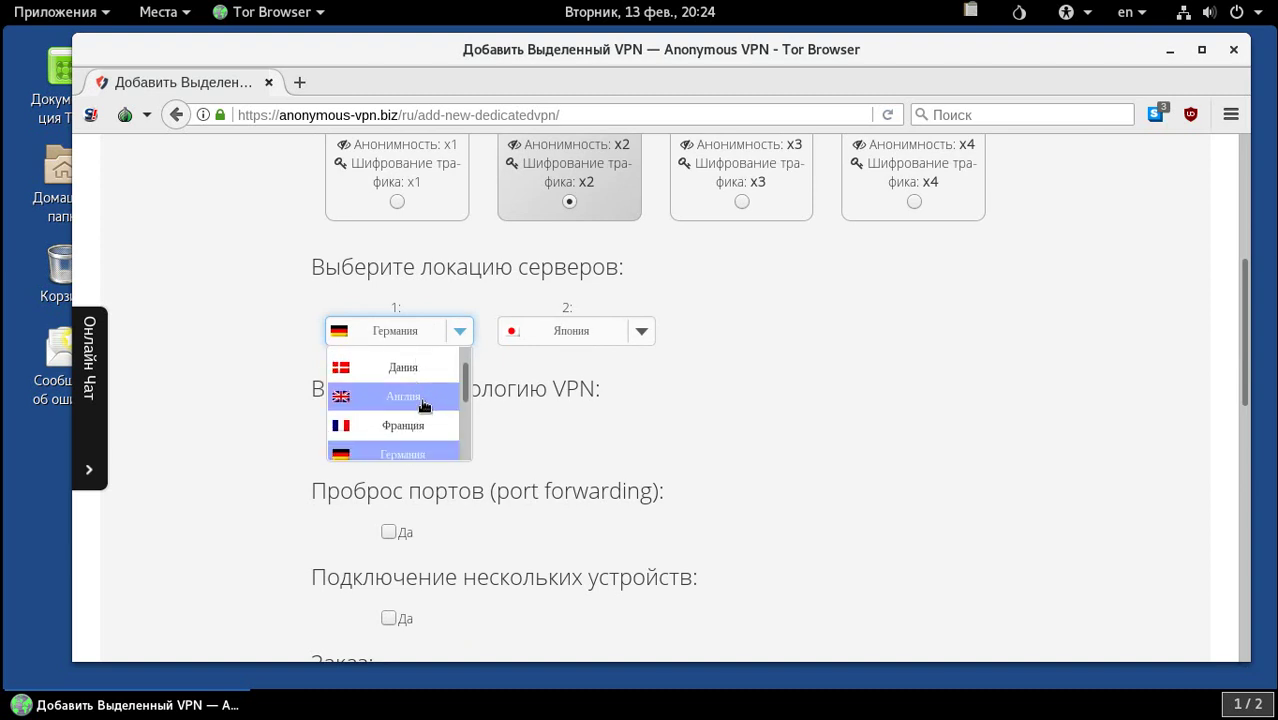
left_click(423, 403)
Choose Турция as the second server location
left_click(537, 333)
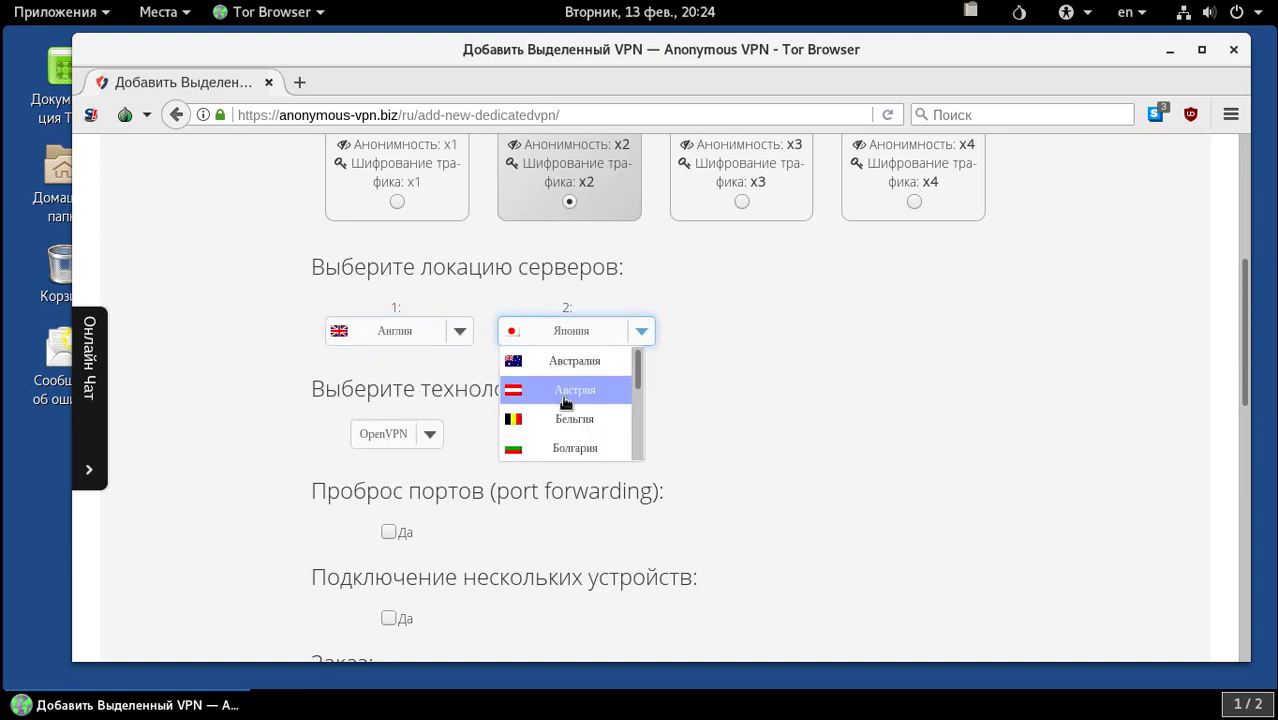
scroll(571, 404, "down", 2)
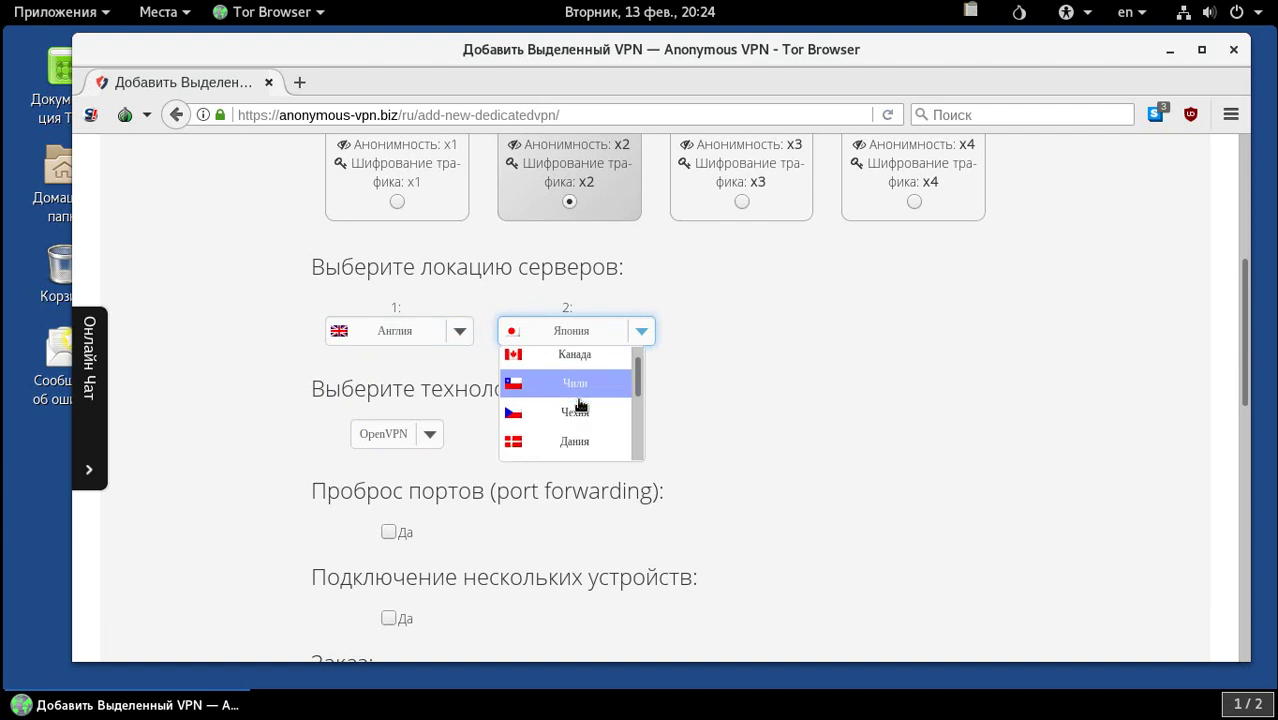
scroll(580, 404, "down", 3)
scroll(580, 404, "down", 5)
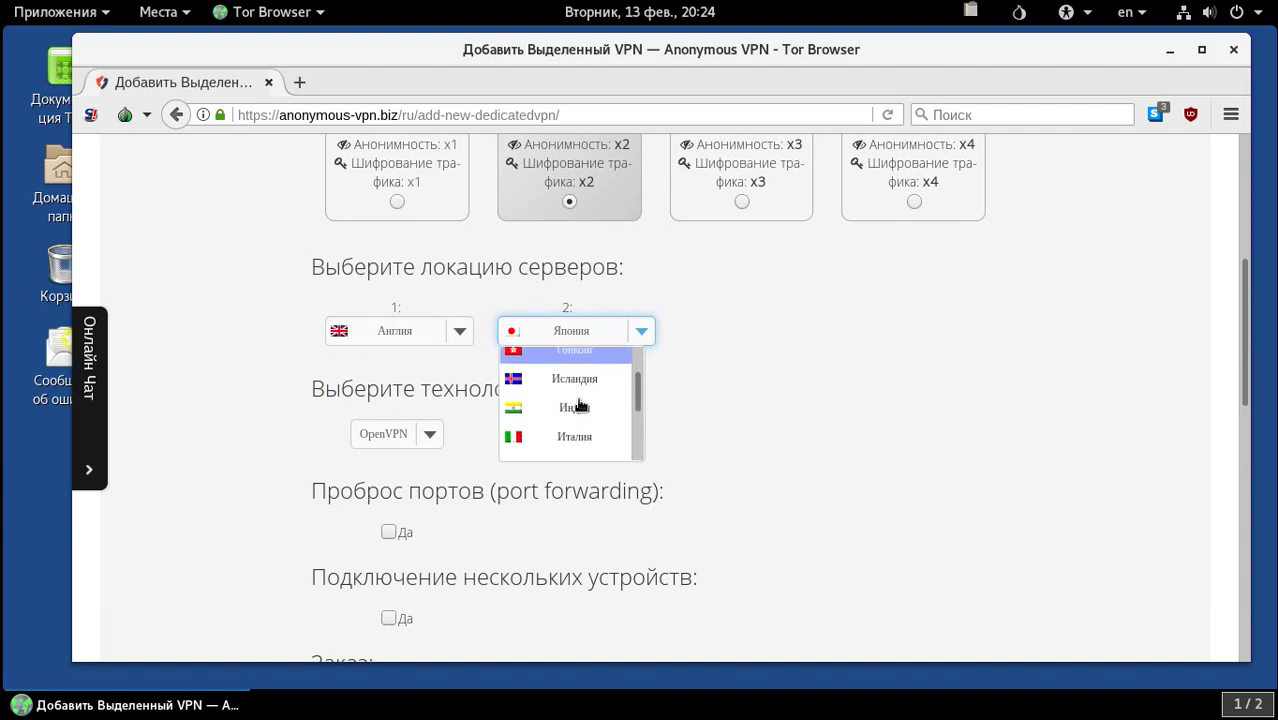
scroll(580, 404, "down", 5)
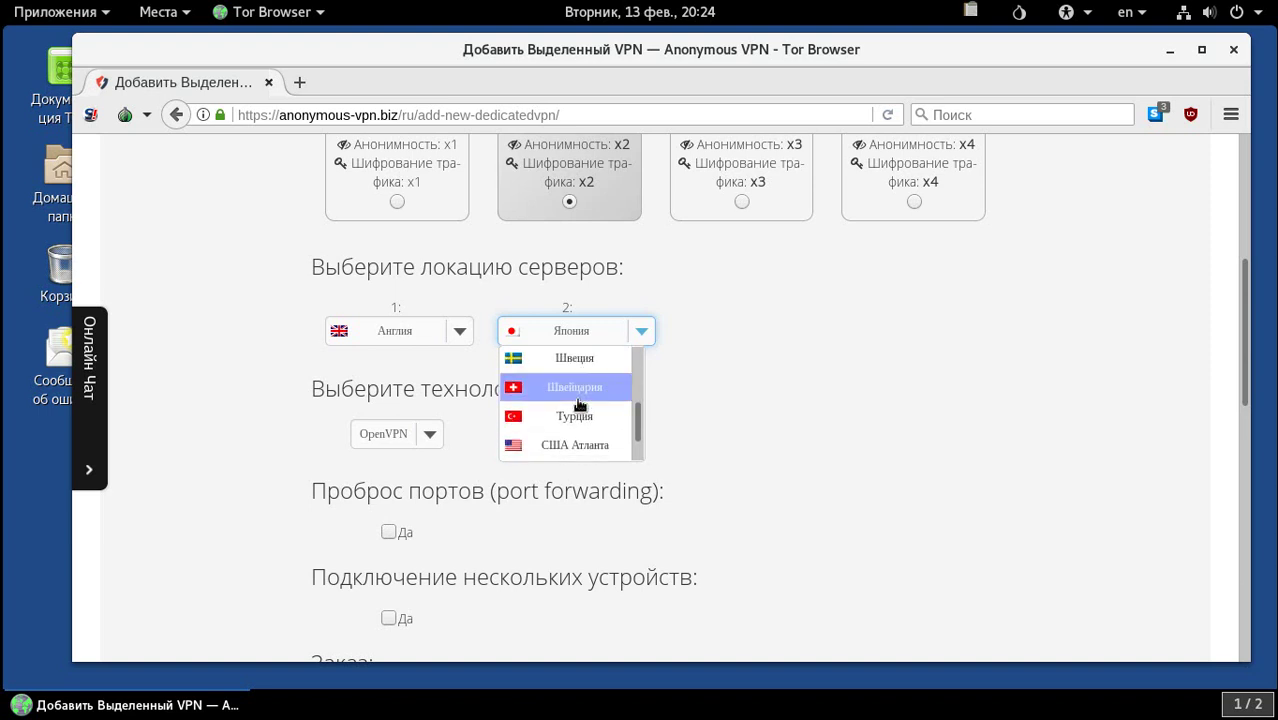
left_click(570, 416)
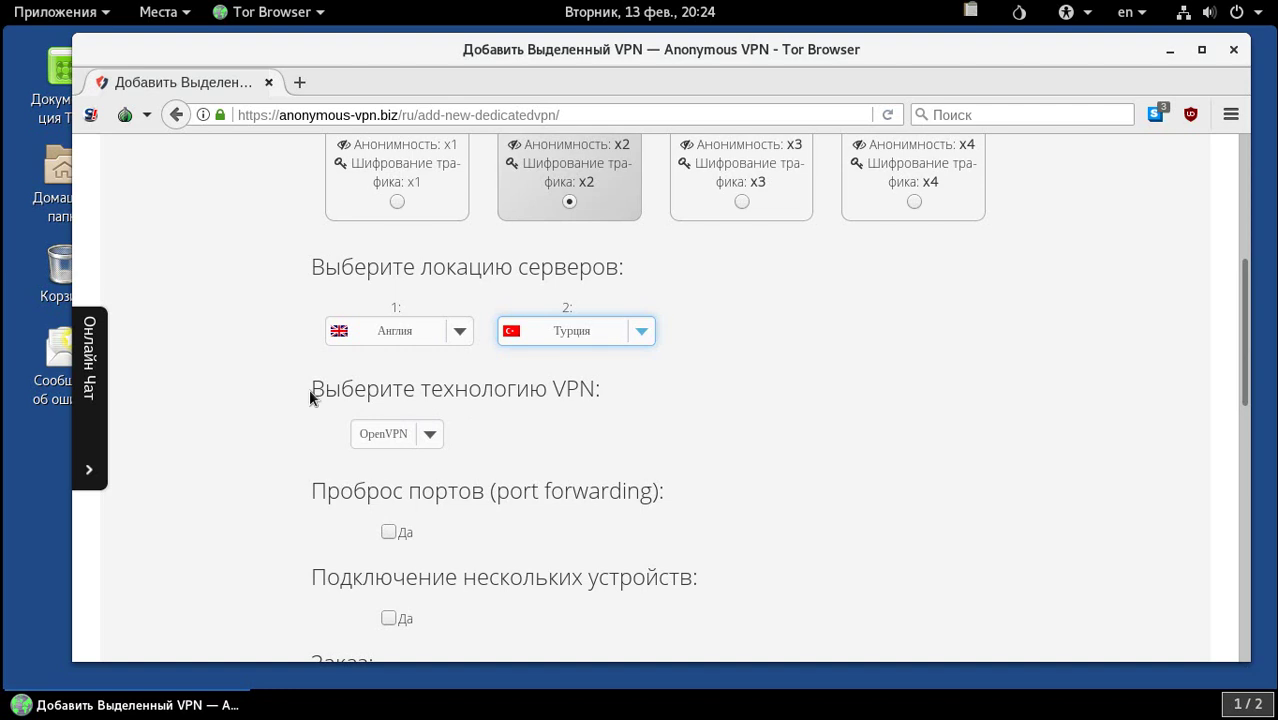
Review the VPN technology and the order total of 24$ for 1 месяц
left_click_drag(310, 389, 690, 394)
left_click(684, 392)
scroll(681, 391, "down", 3)
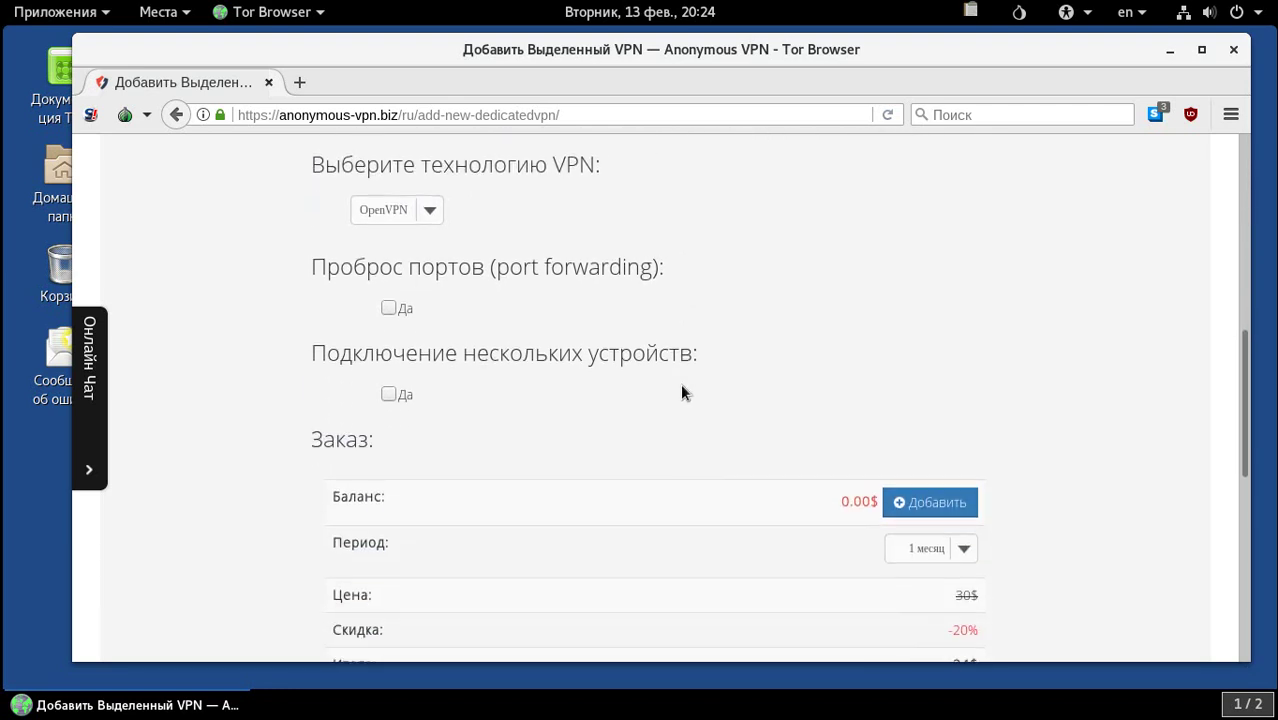
scroll(616, 428, "down", 1)
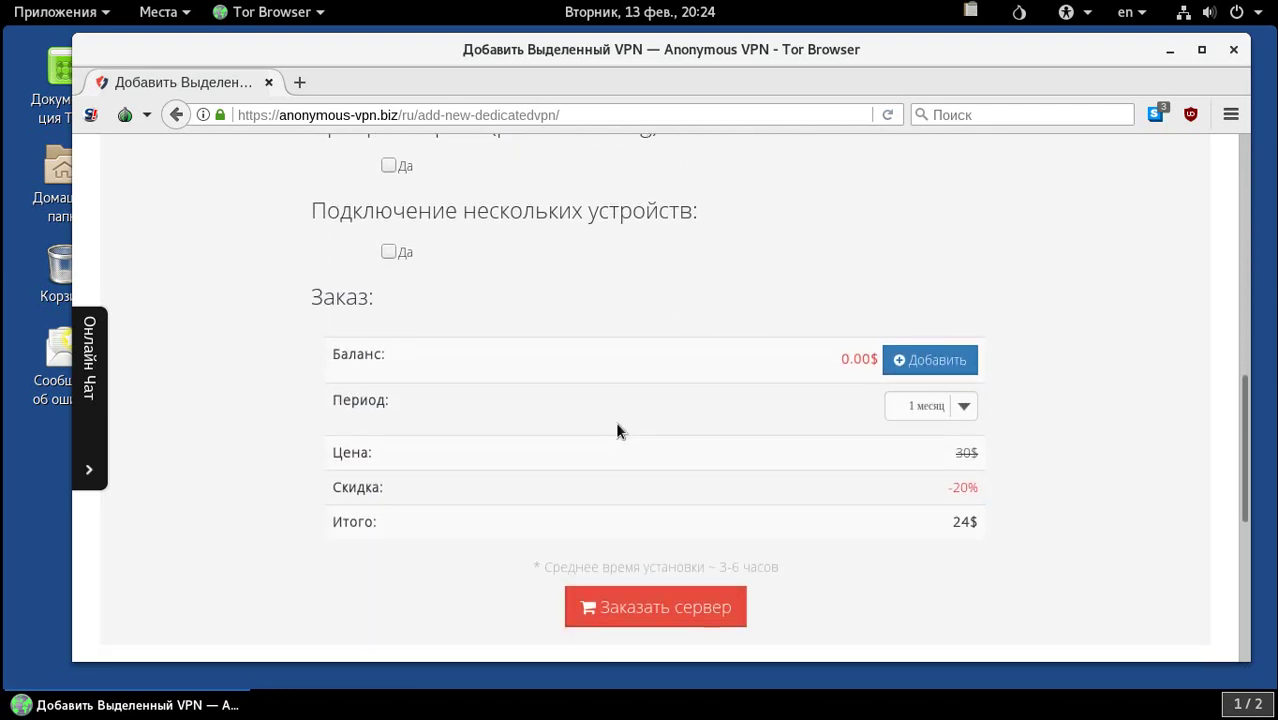
left_click_drag(333, 505, 970, 506)
left_click(970, 506)
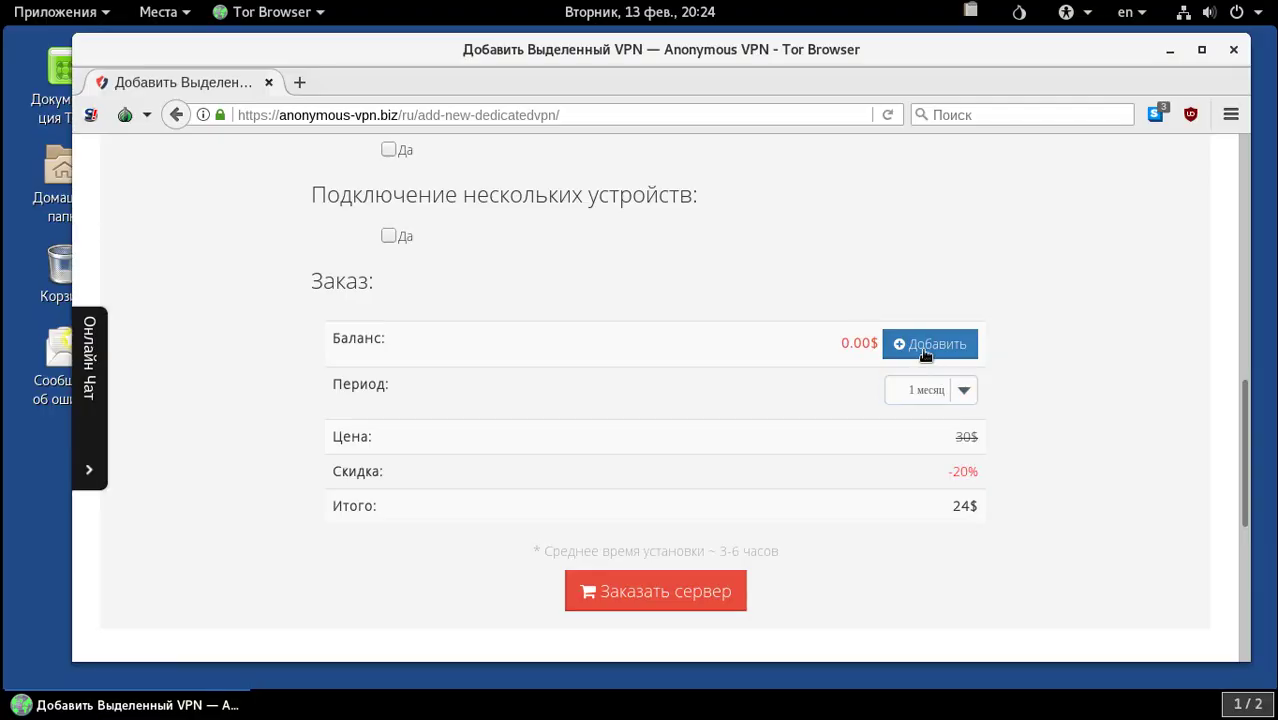
Open the 24 $ balance top-up in a new Оплата tab and scroll to the payment systems
left_click(920, 348)
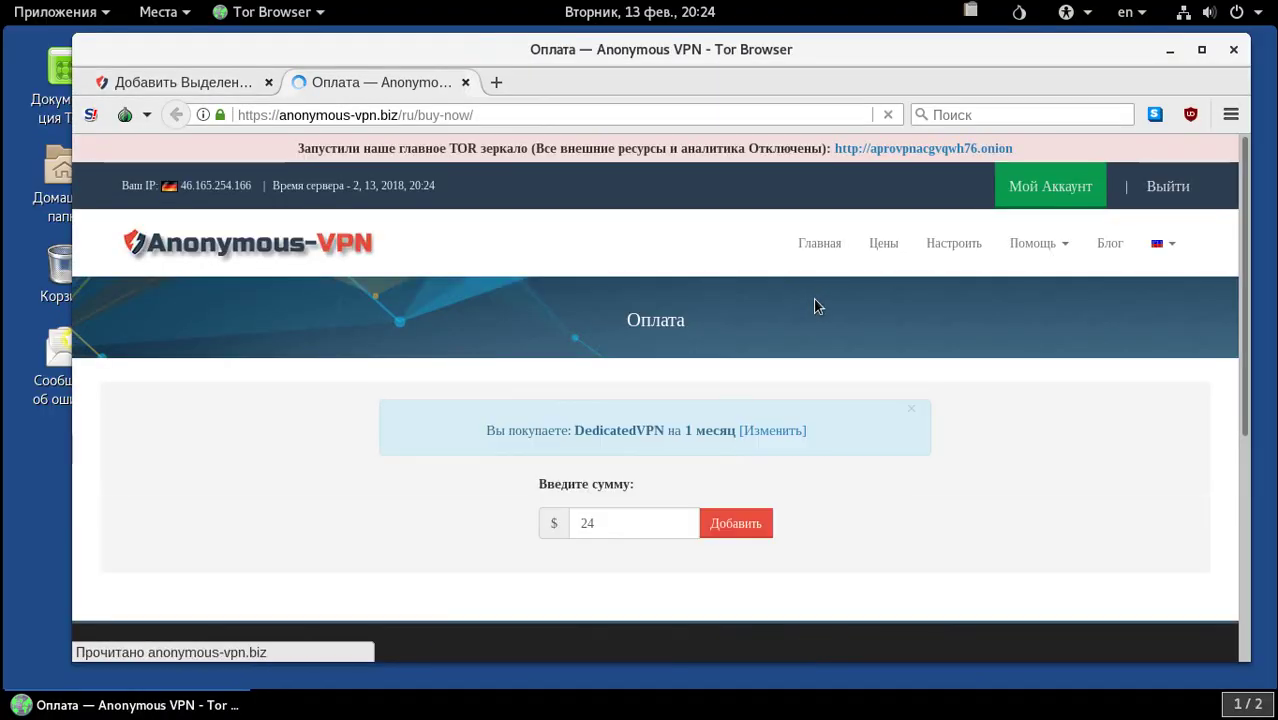
scroll(813, 299, "down", 5)
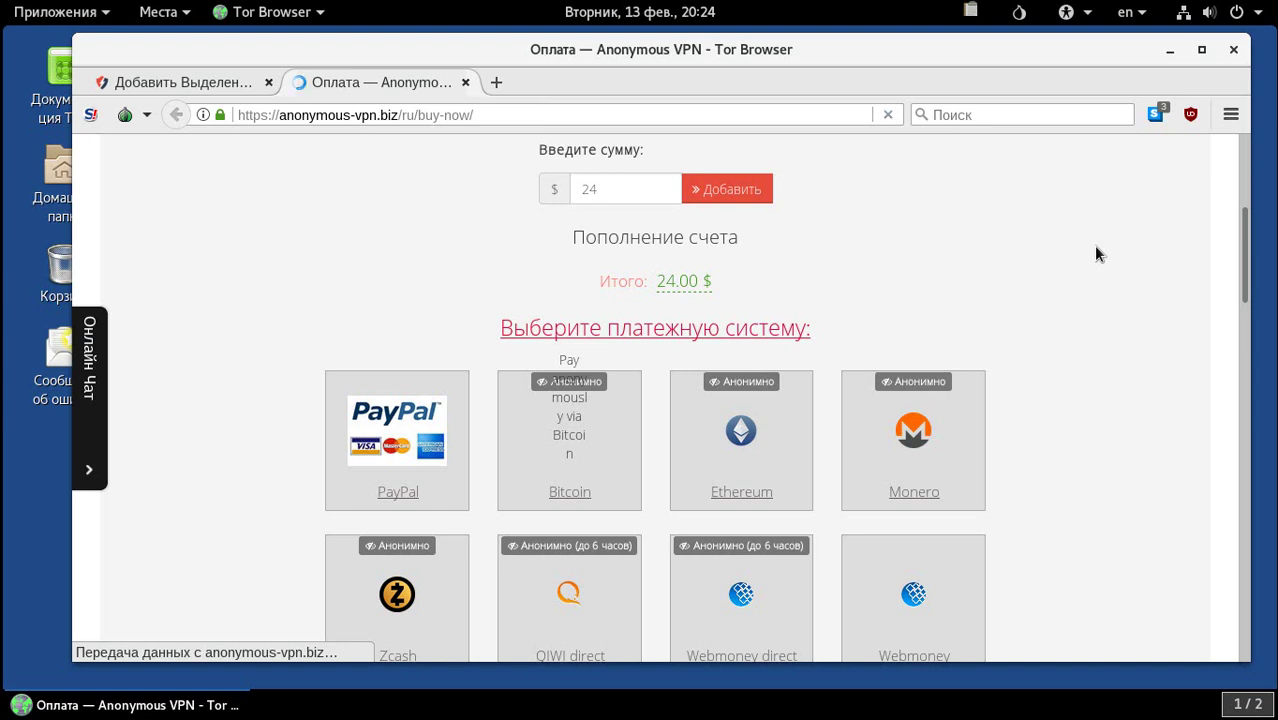
scroll(1096, 254, "down", 3)
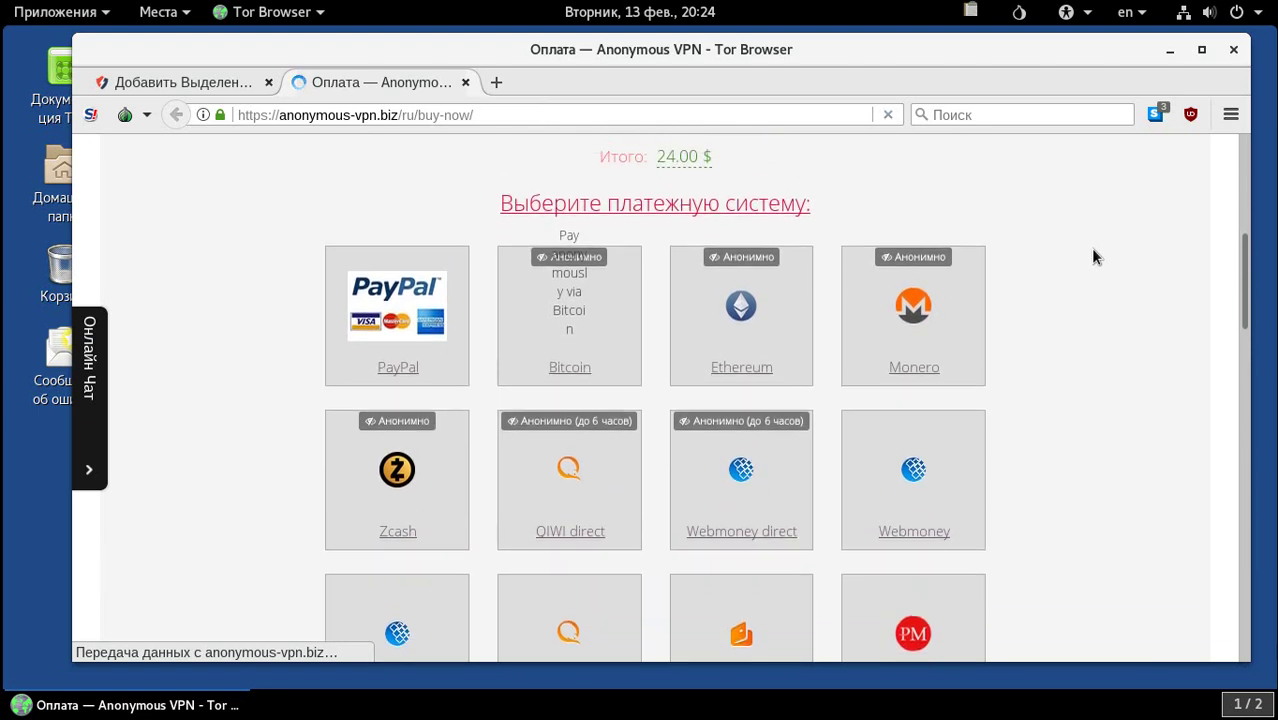
Pick Monero, copy the wallet address, note the 0.102128 XMR amount, and minimize the browser
left_click(913, 340)
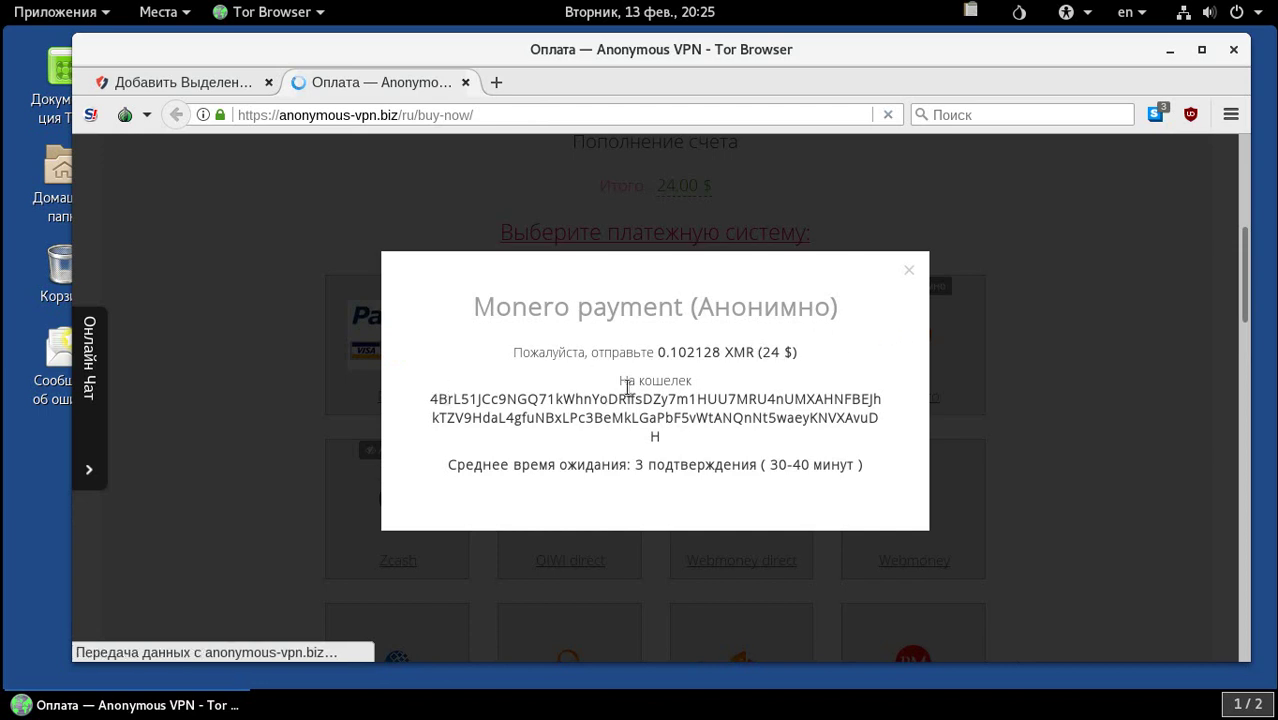
left_click_drag(727, 374, 668, 442)
right_click(672, 430)
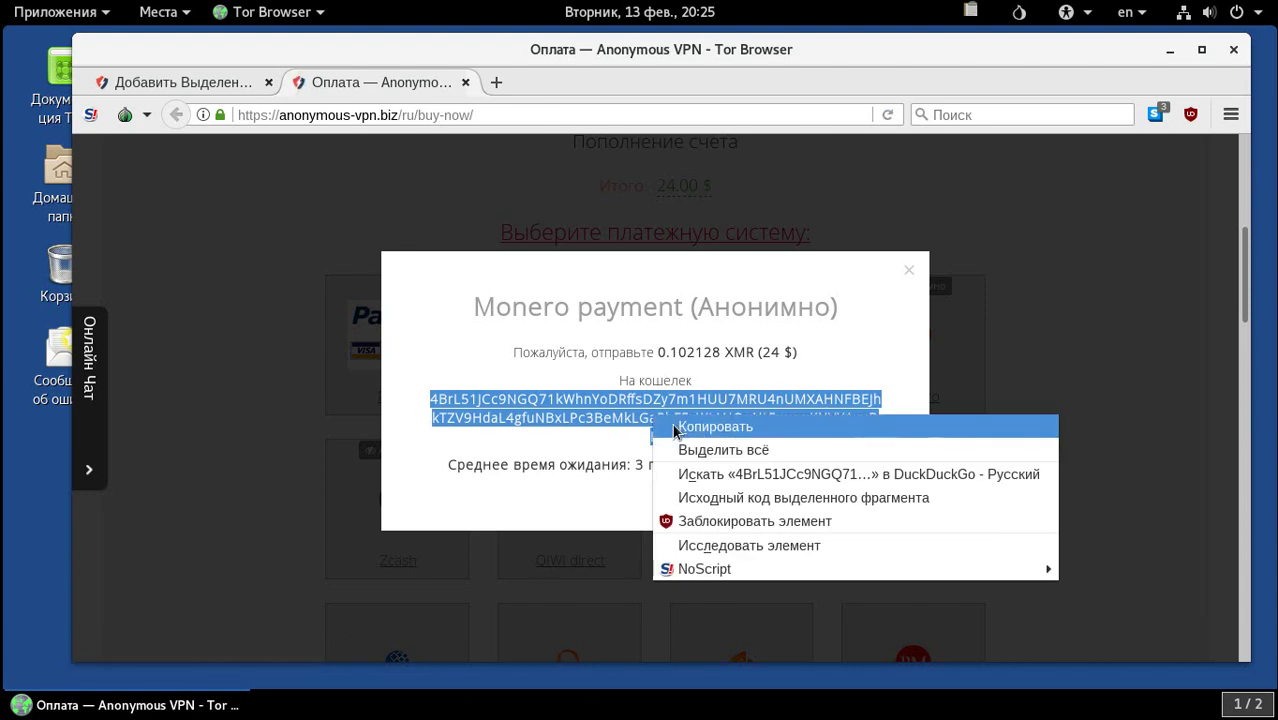
left_click(675, 428)
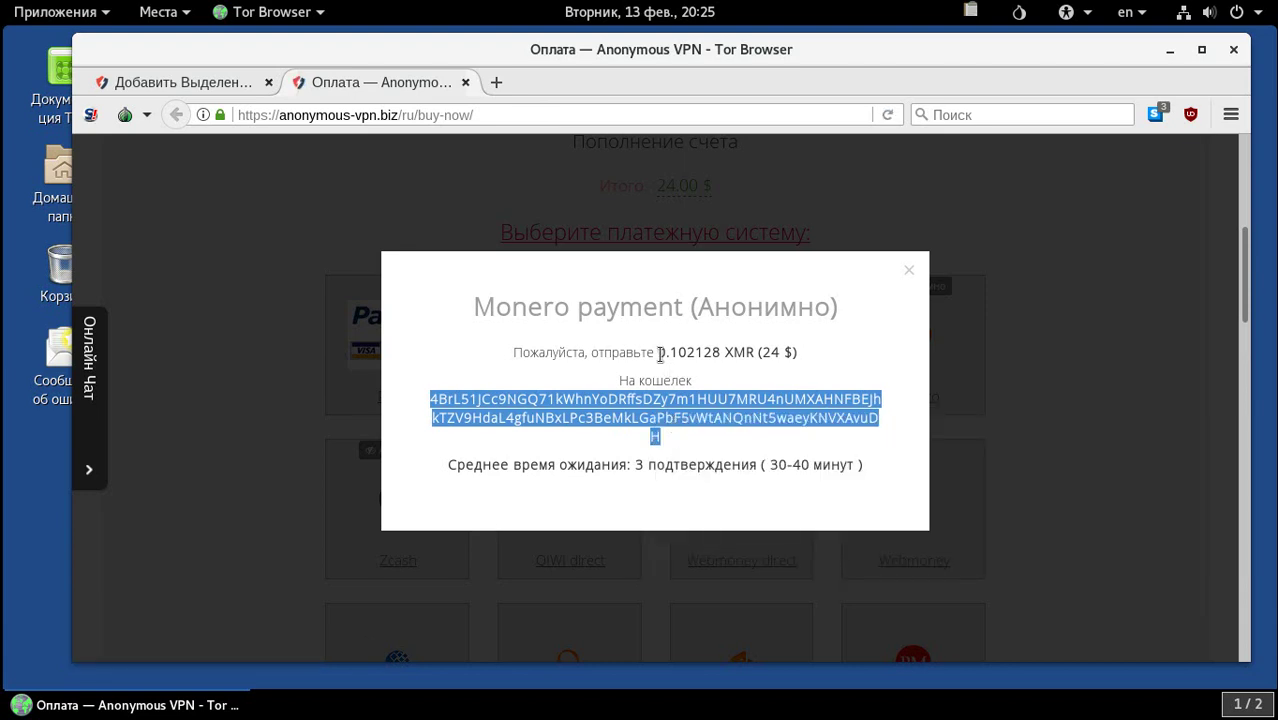
left_click_drag(658, 352, 757, 352)
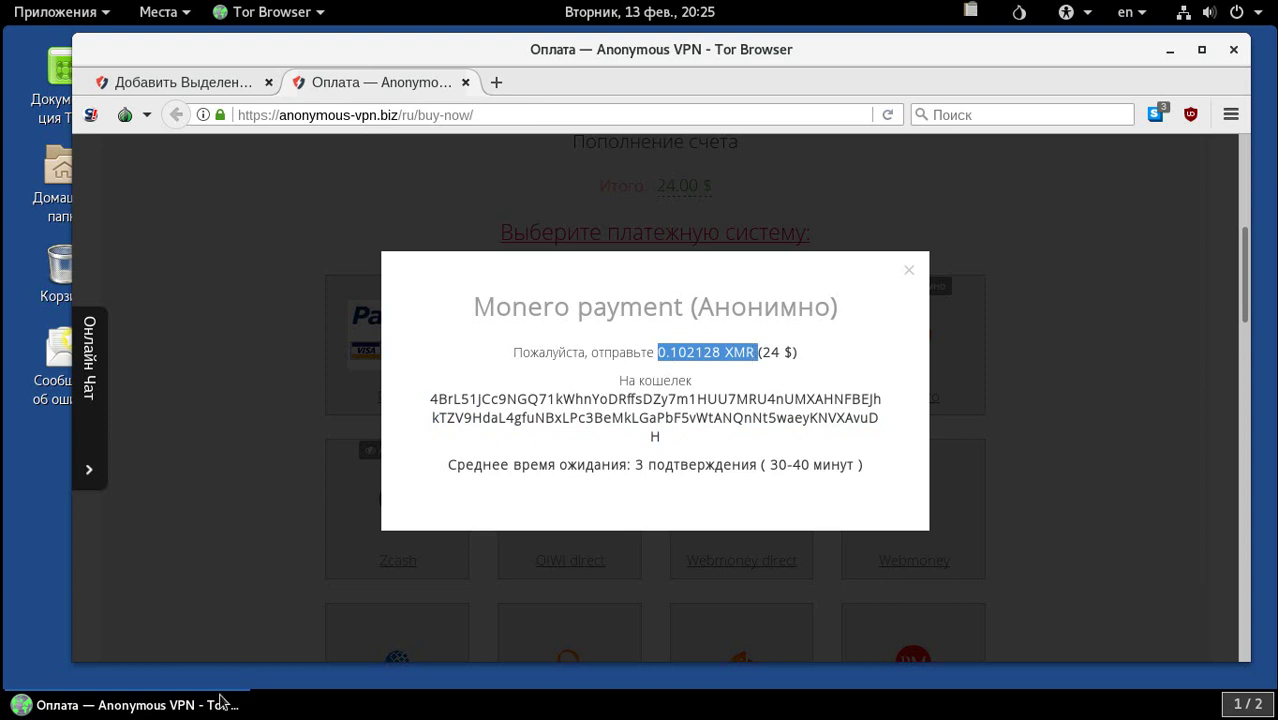
left_click(224, 702)
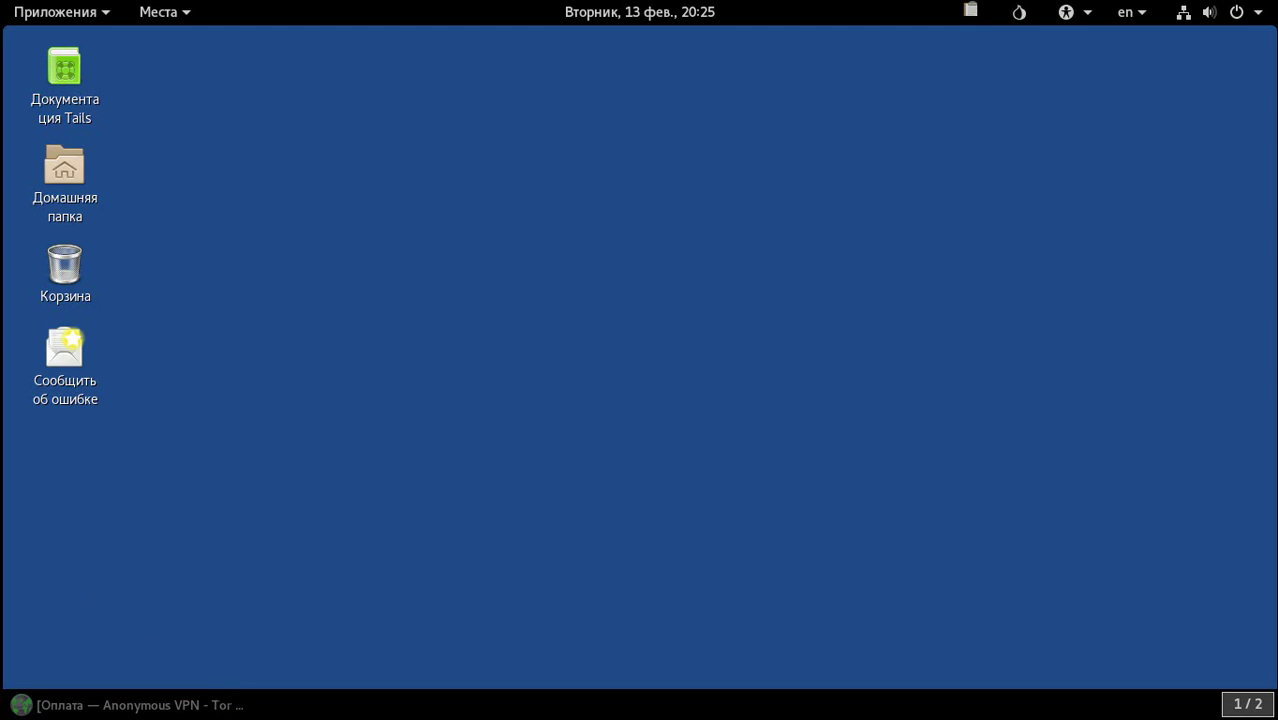
Close the Monero dialog and Оплата tab, order the server, and check the pending 159 UK > TR entry
left_click(127, 700)
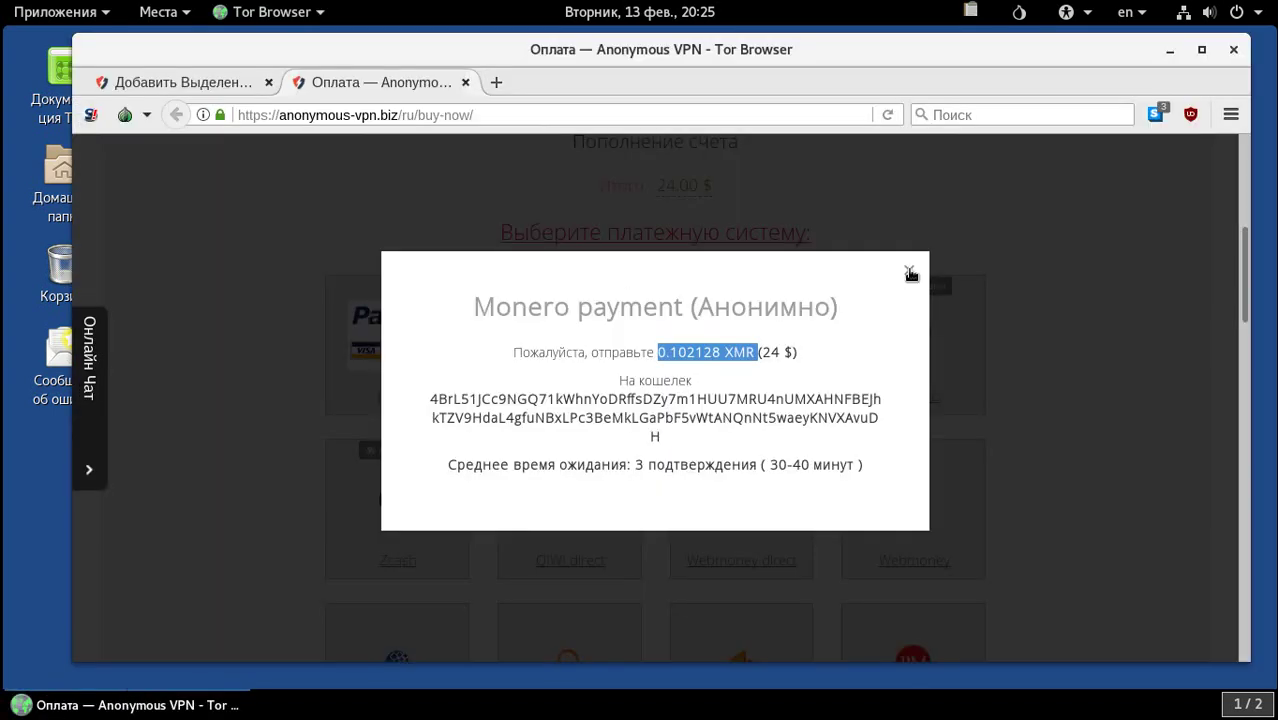
left_click(909, 270)
left_click(466, 83)
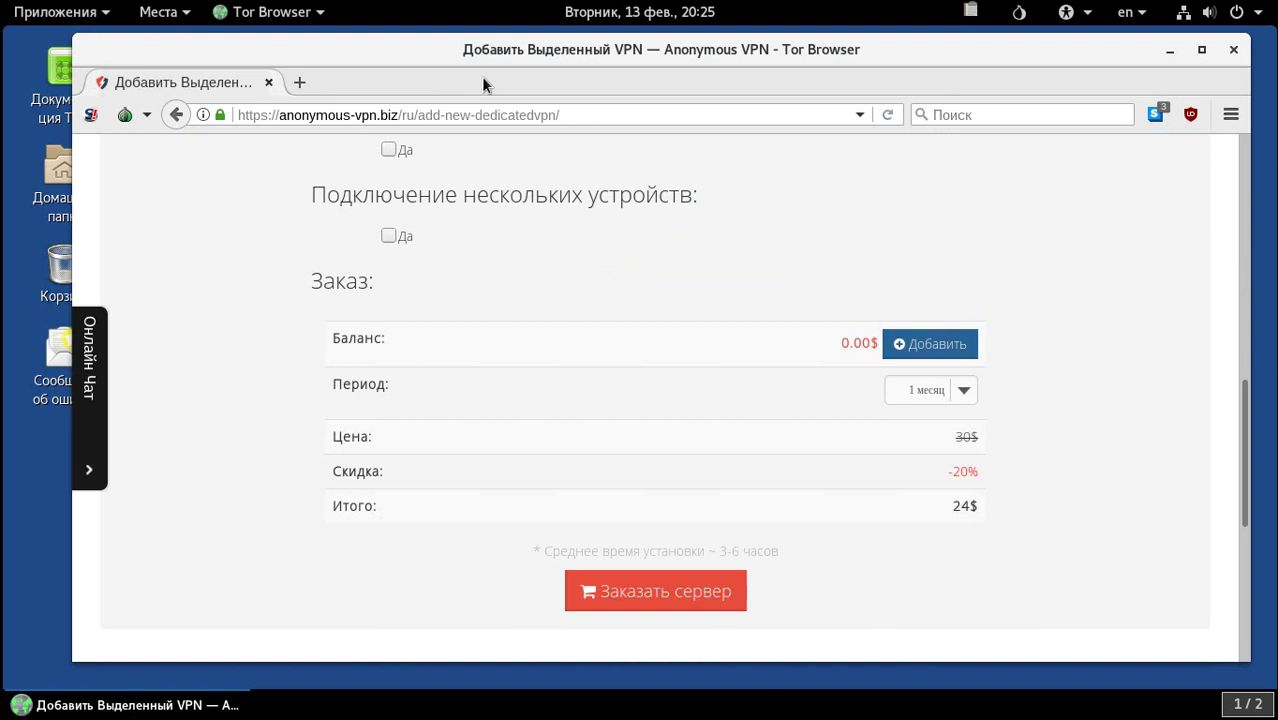
left_click(687, 600)
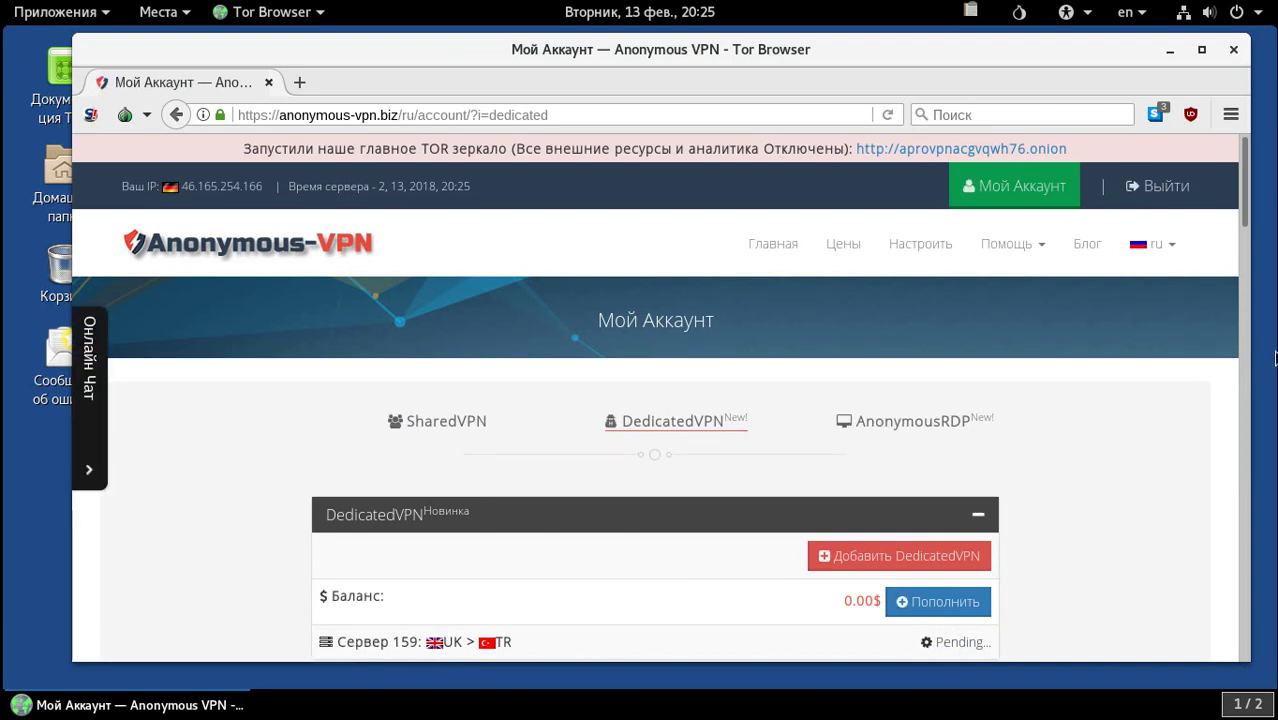
scroll(702, 494, "down", 2)
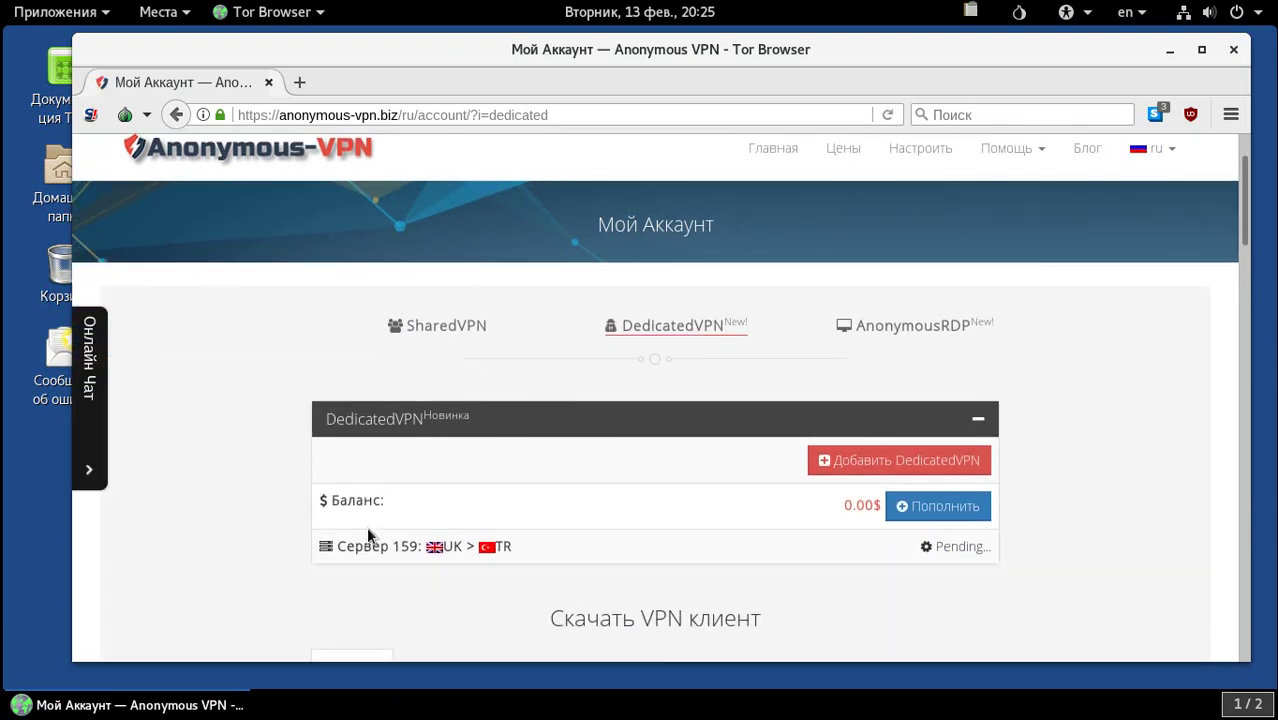
left_click_drag(368, 530, 880, 524)
left_click(902, 512)
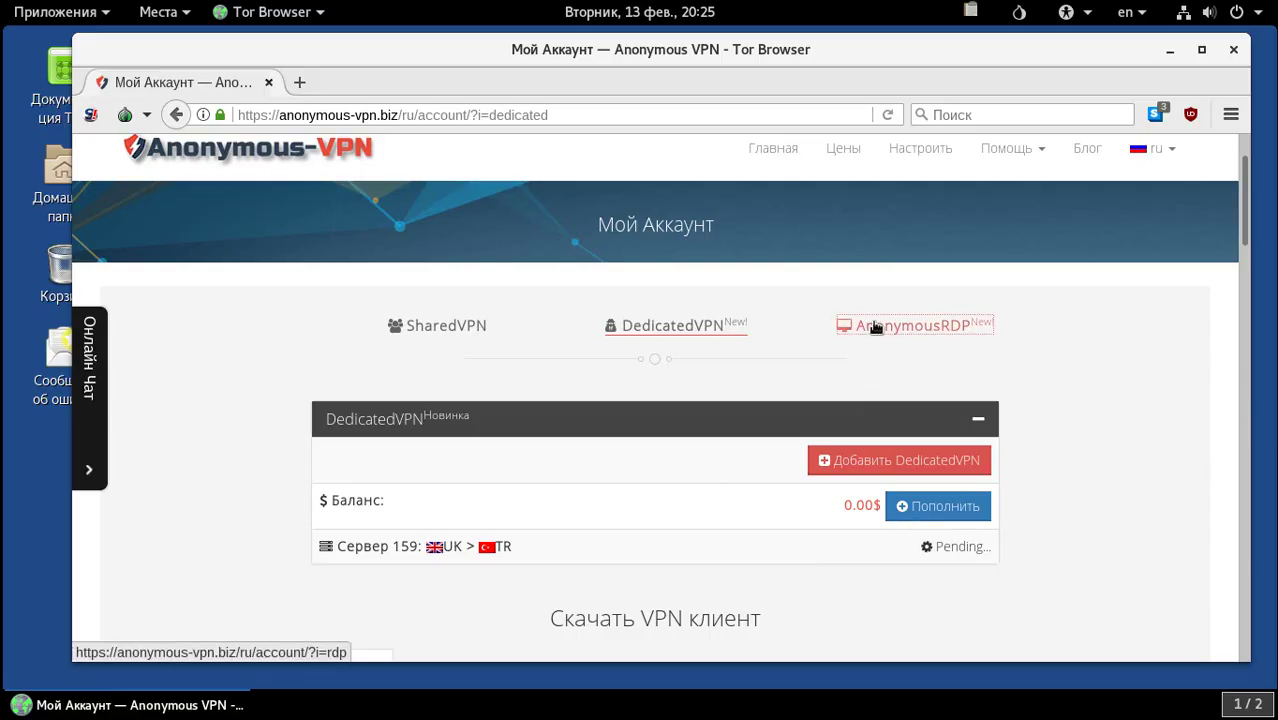
Switch to the account's AnonymousRDP section and start a new AnonymousRDP order
left_click(880, 332)
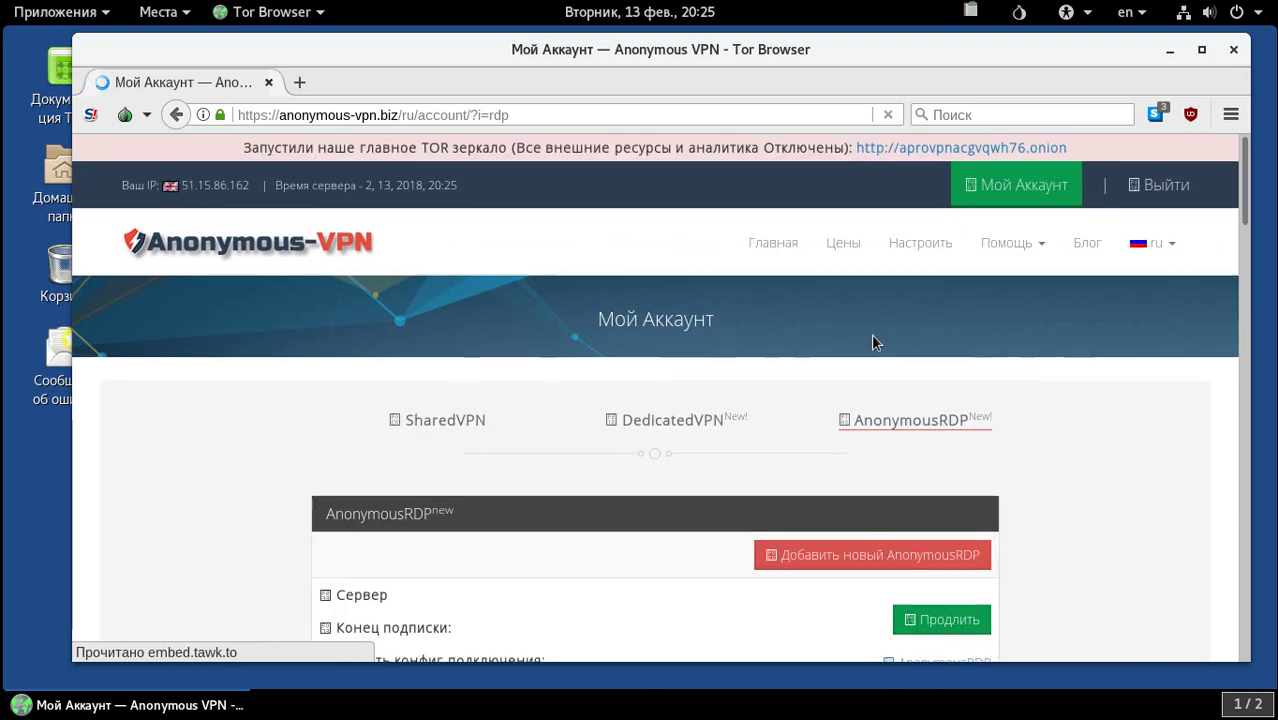
scroll(871, 342, "down", 3)
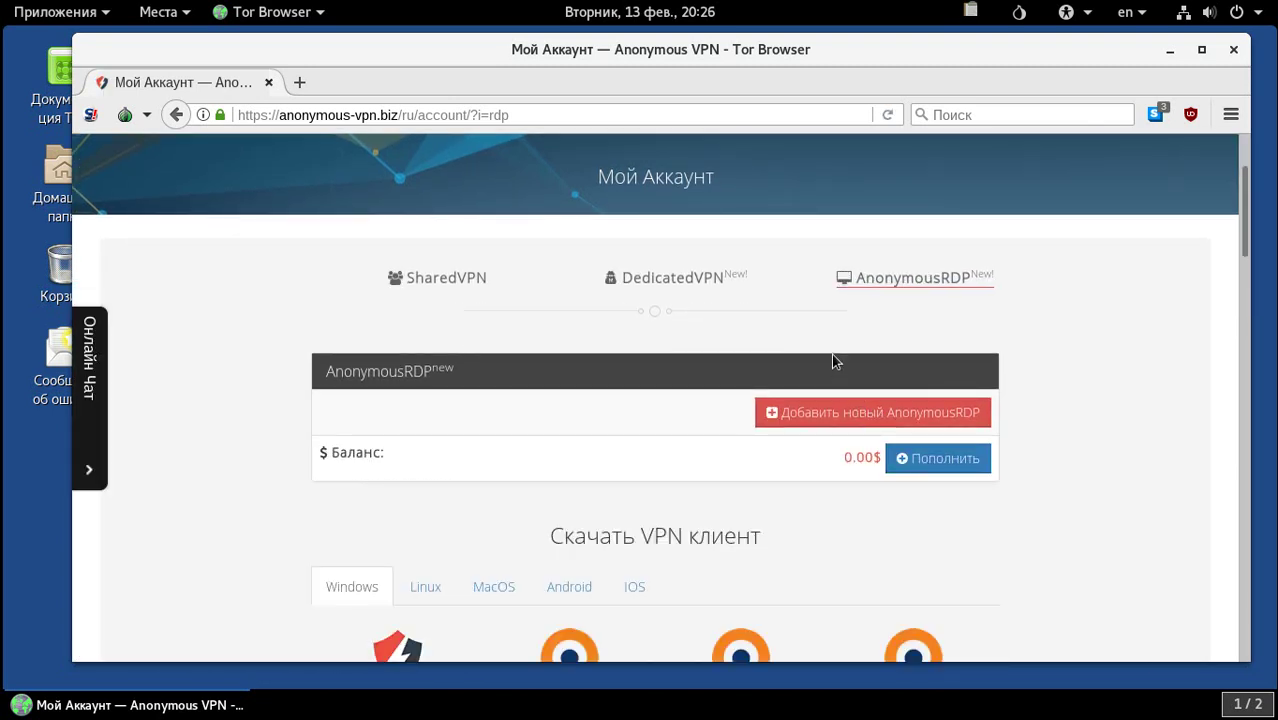
left_click(948, 411)
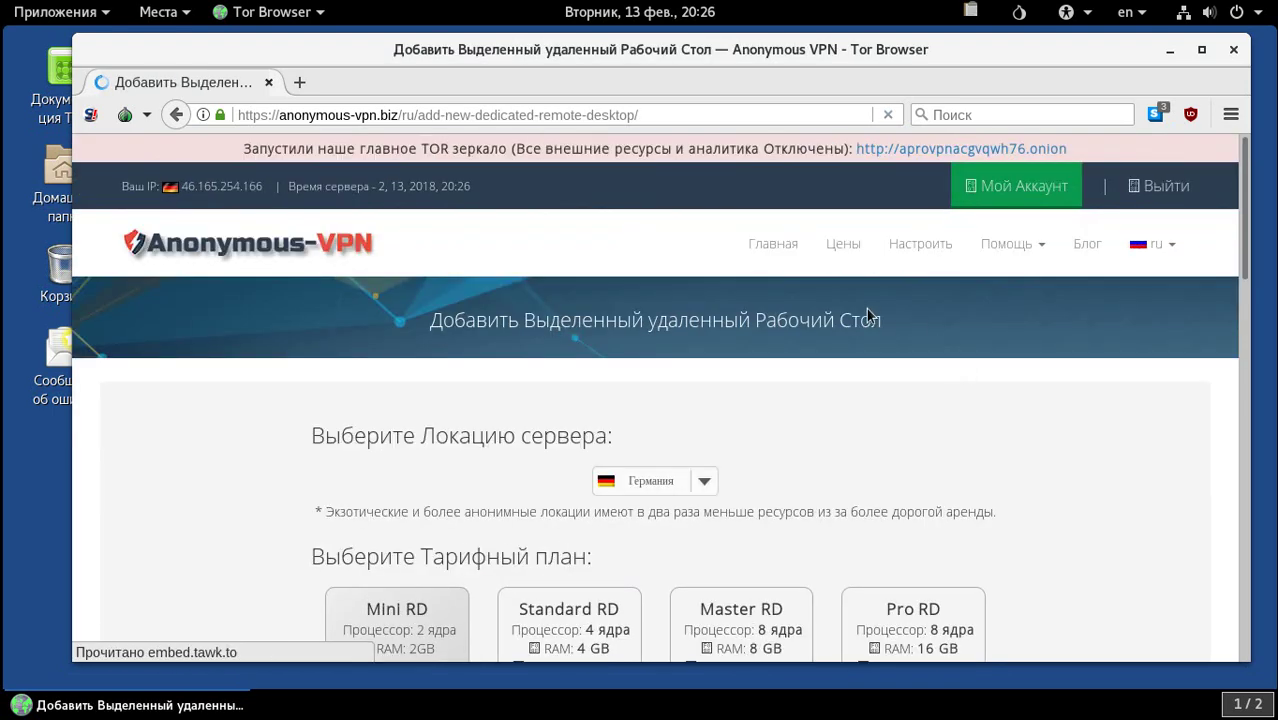
scroll(869, 315, "down", 3)
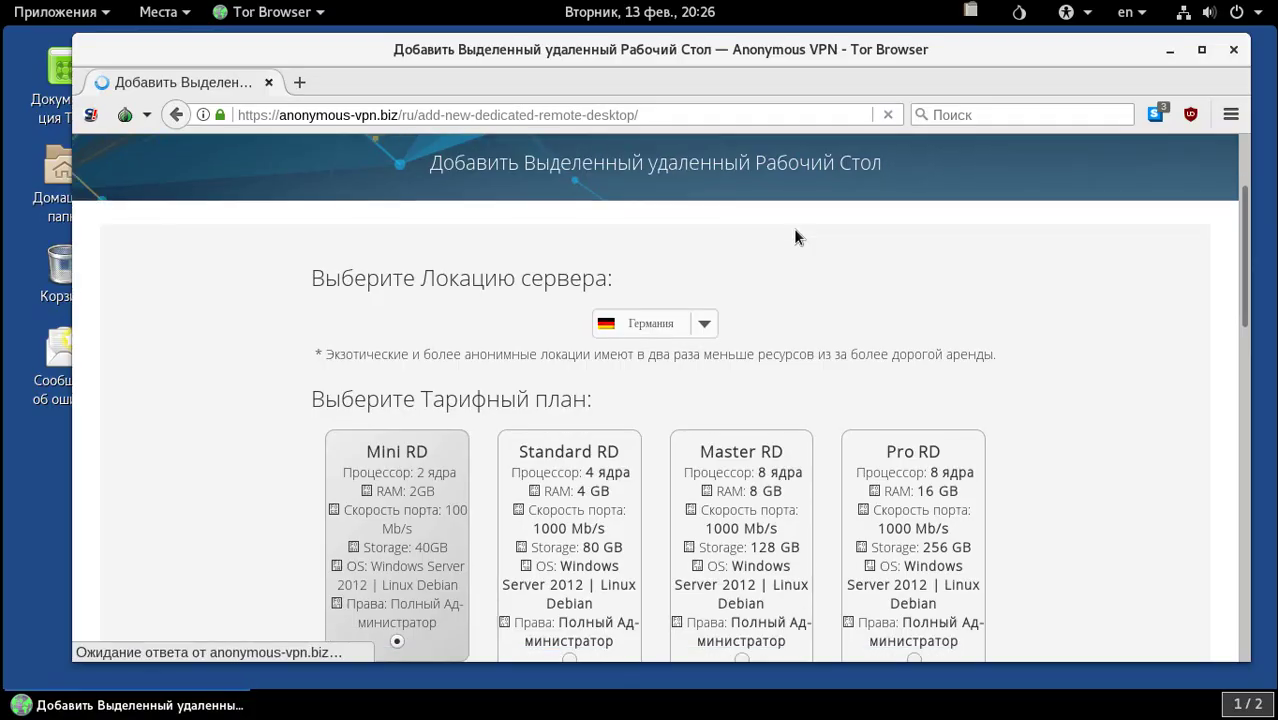
Set the remote desktop order to Франция, the Standard RD plan and Linux Debian
scroll(793, 232, "down", 1)
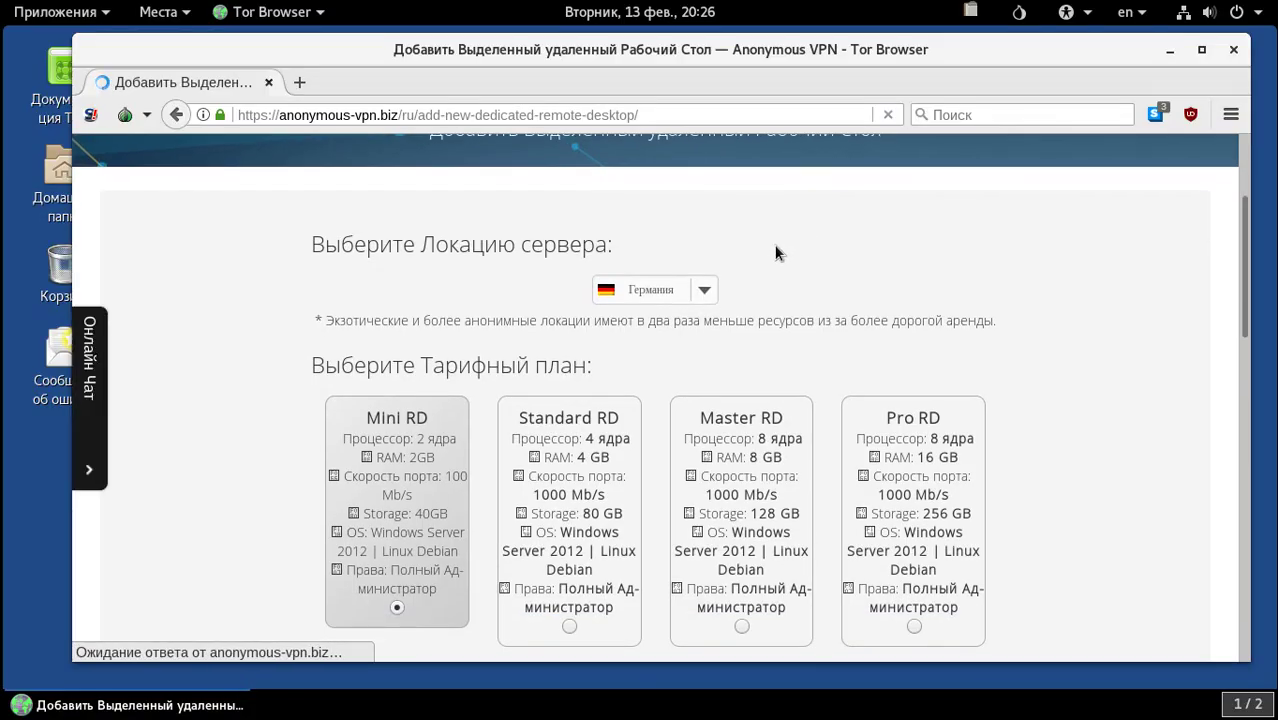
left_click(709, 289)
mouse_move(716, 331)
left_mouse_down()
mouse_move(716, 347)
mouse_move(716, 331)
left_mouse_up()
left_click(685, 359)
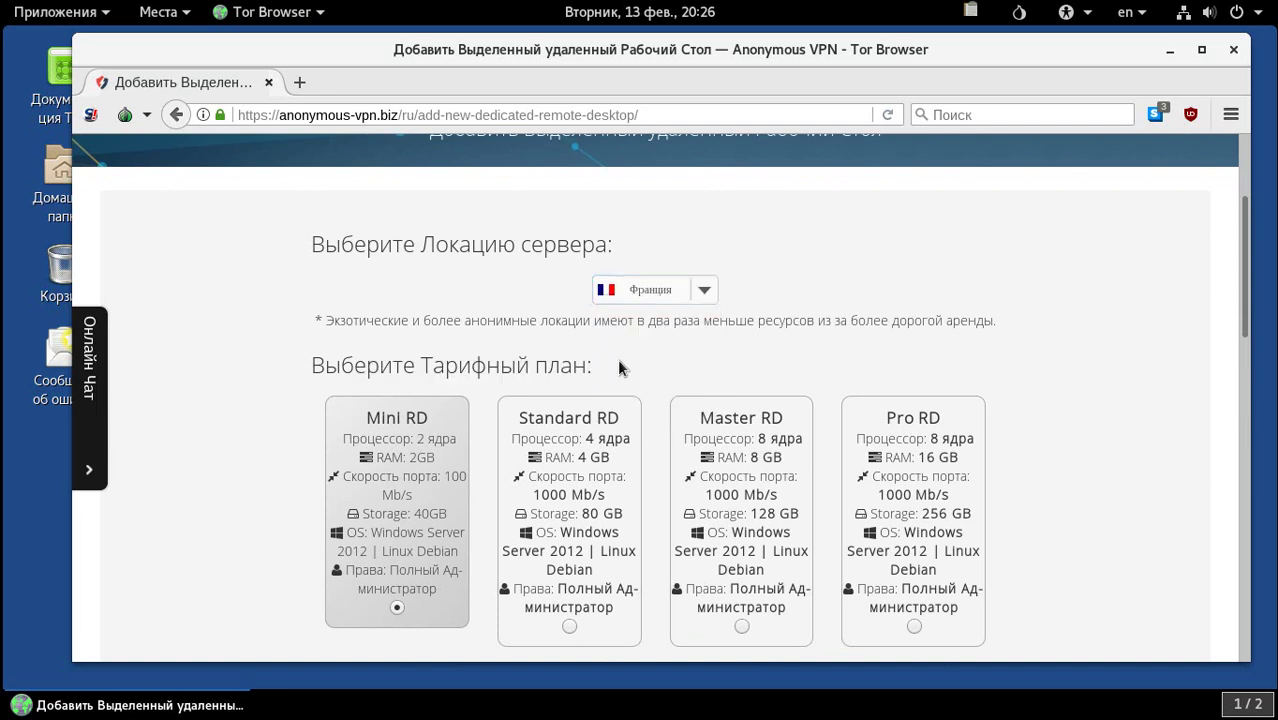
left_click(600, 458)
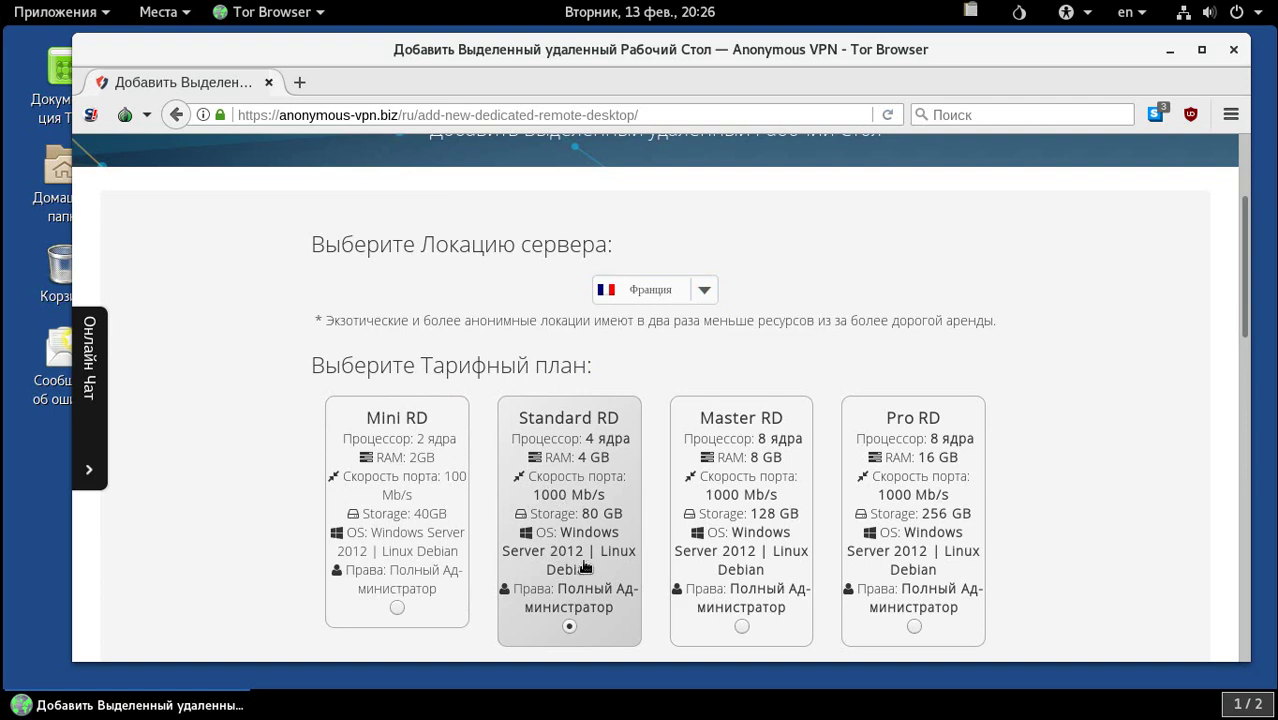
scroll(588, 458, "down", 3)
scroll(588, 458, "down", 5)
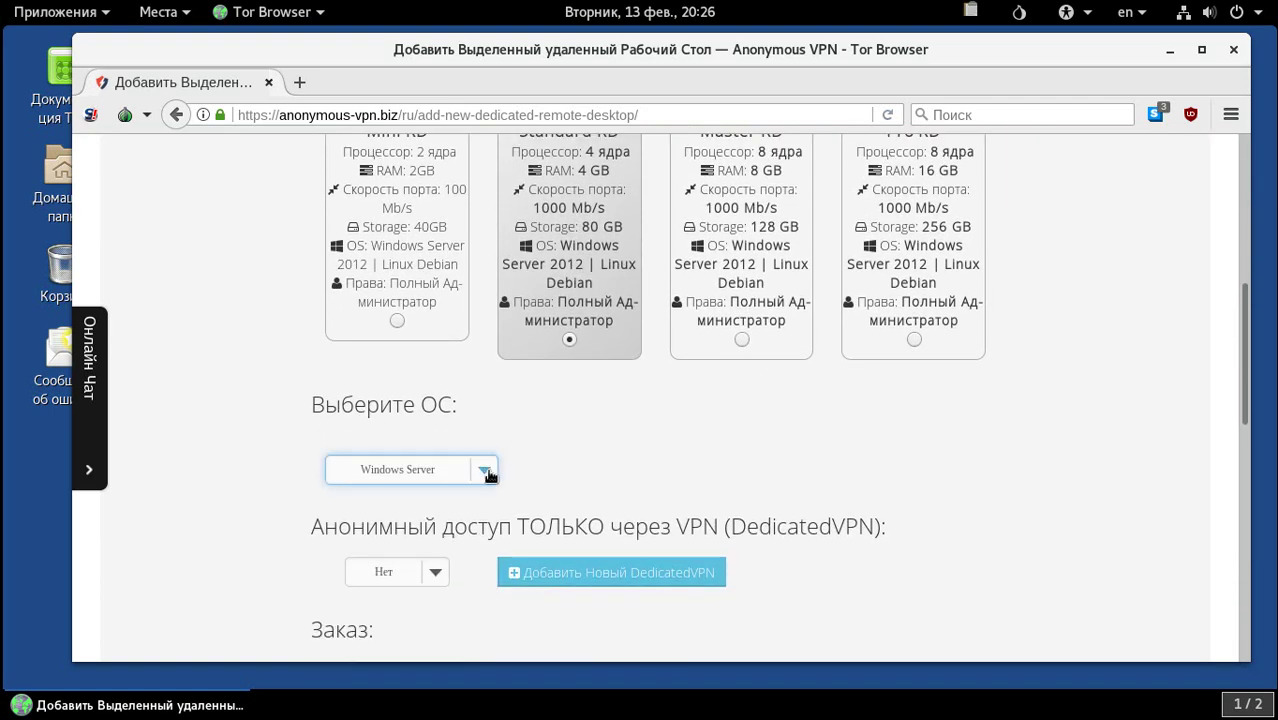
left_click(483, 474)
left_click(365, 529)
Pick 159: UK > TR for VPN-only anonymous access and check the 57$ total
scroll(627, 395, "down", 3)
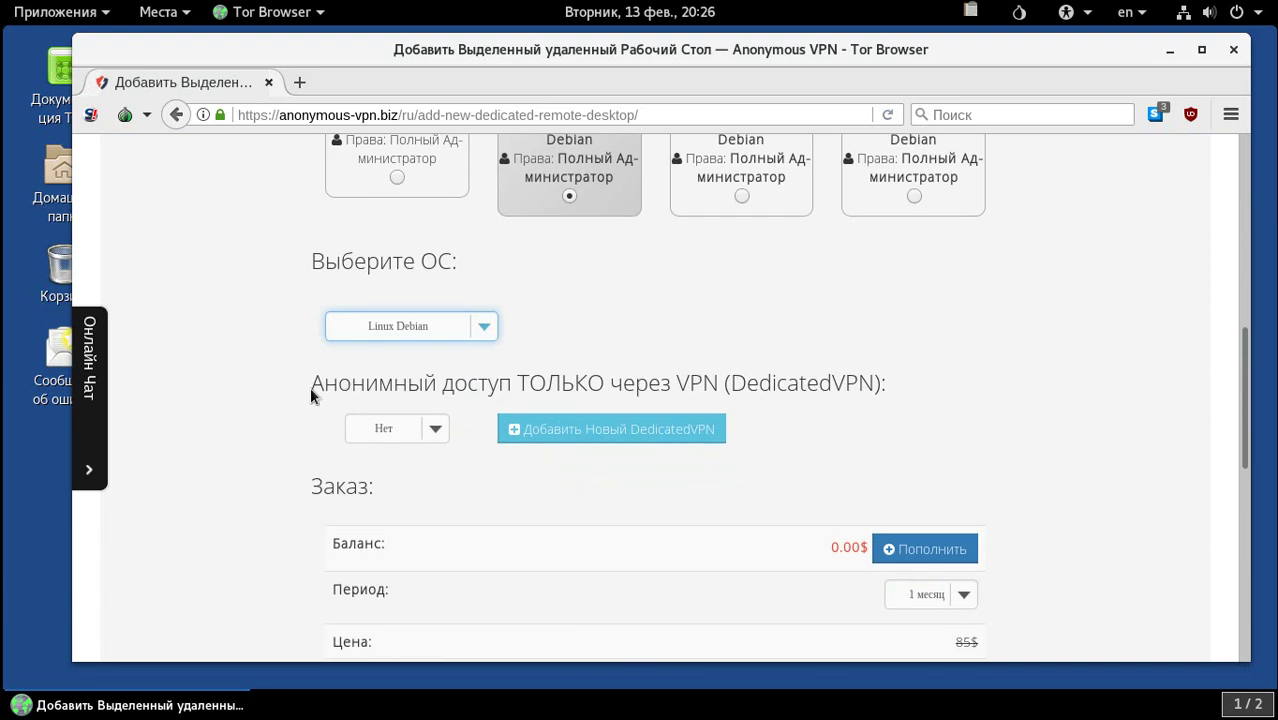
left_click_drag(311, 383, 888, 381)
scroll(542, 337, "down", 2)
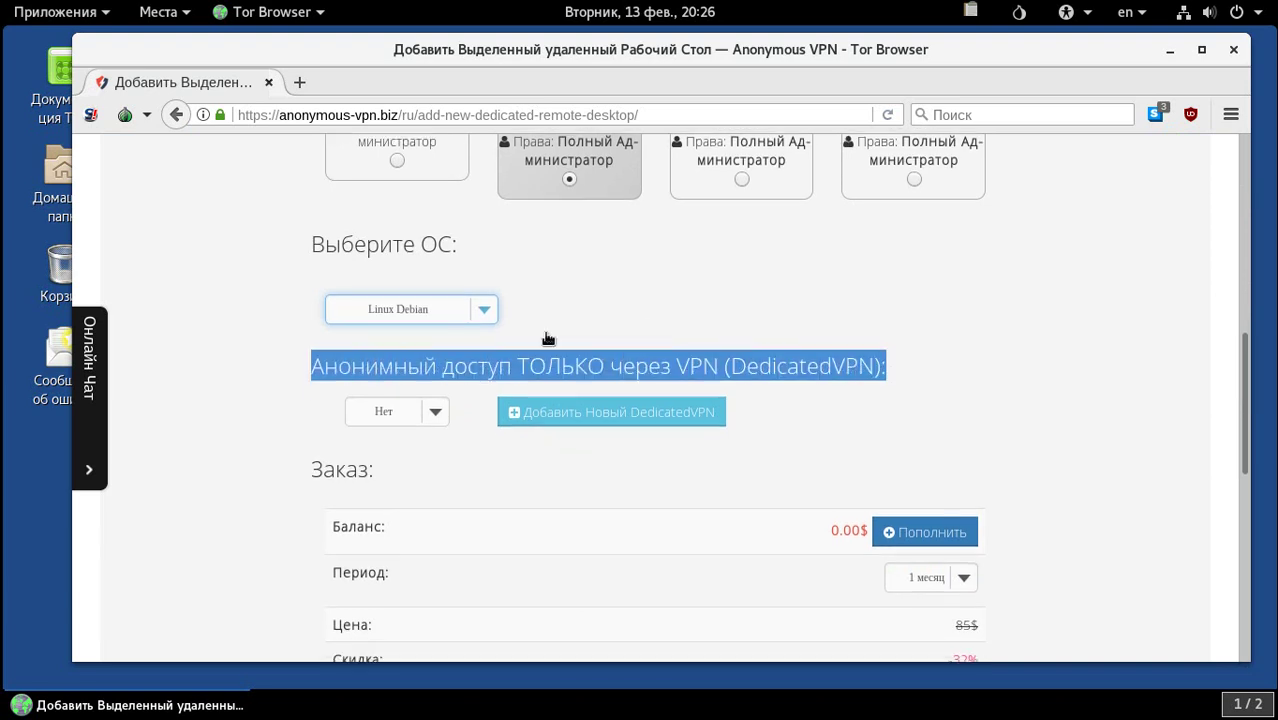
left_click(418, 341)
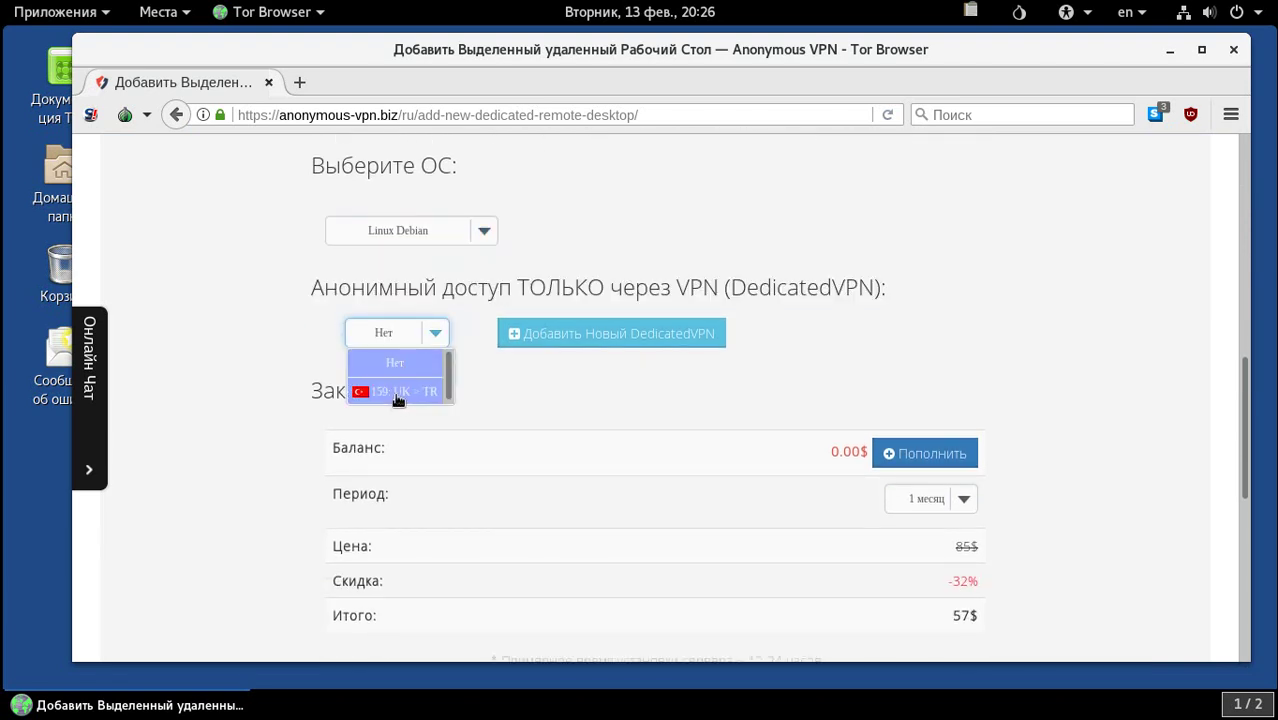
left_click(397, 399)
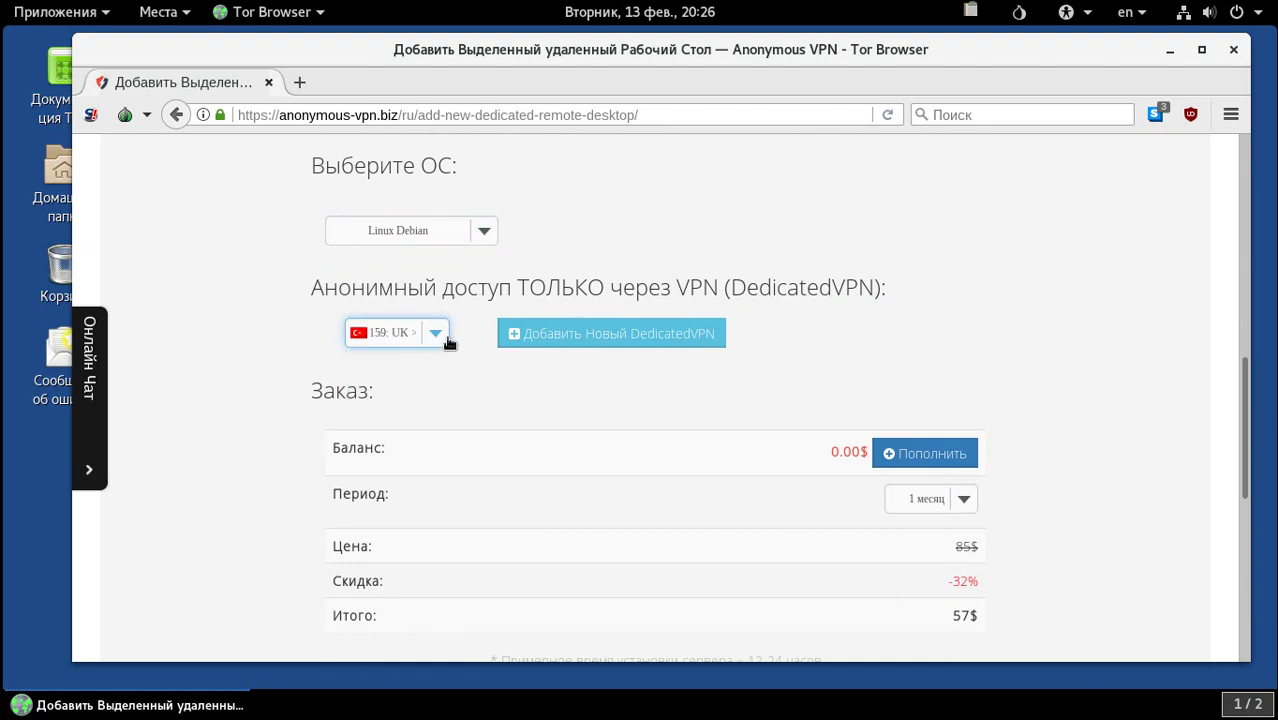
scroll(449, 348, "down", 2)
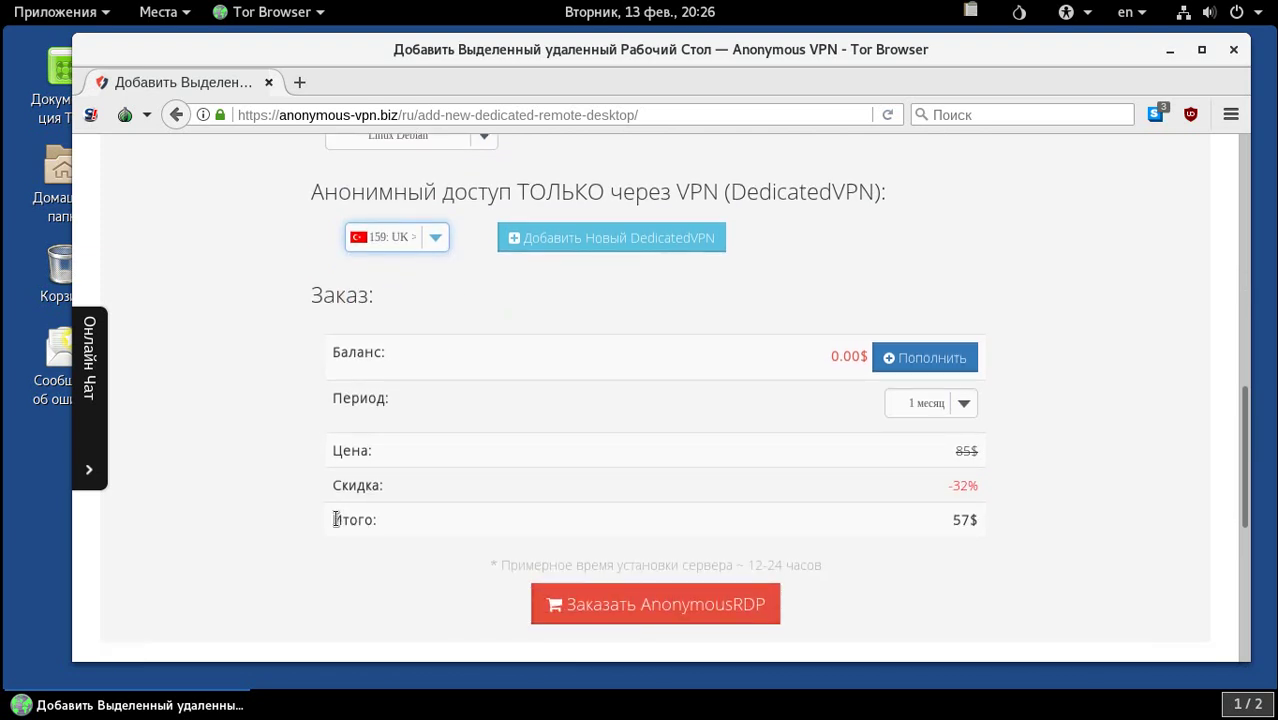
left_click_drag(334, 519, 978, 524)
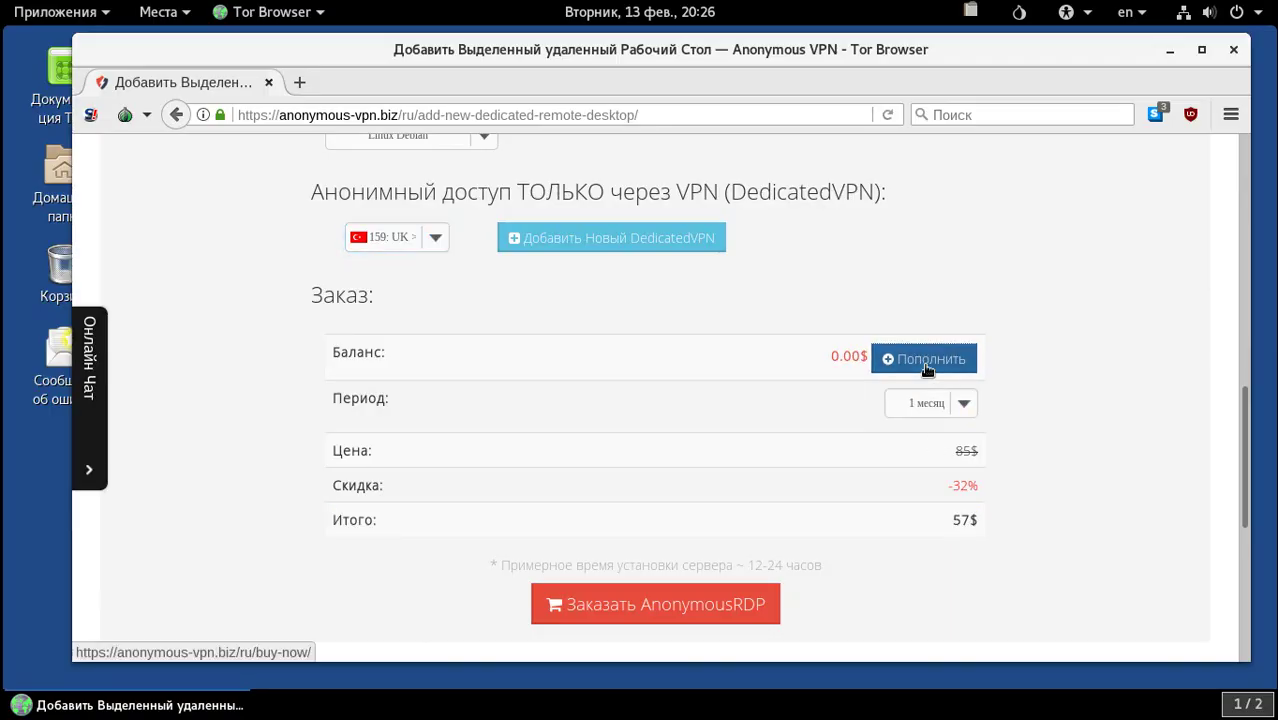
Start a balance top-up, change the amount from 50 to 57 $, and show the payment systems
left_click(924, 356)
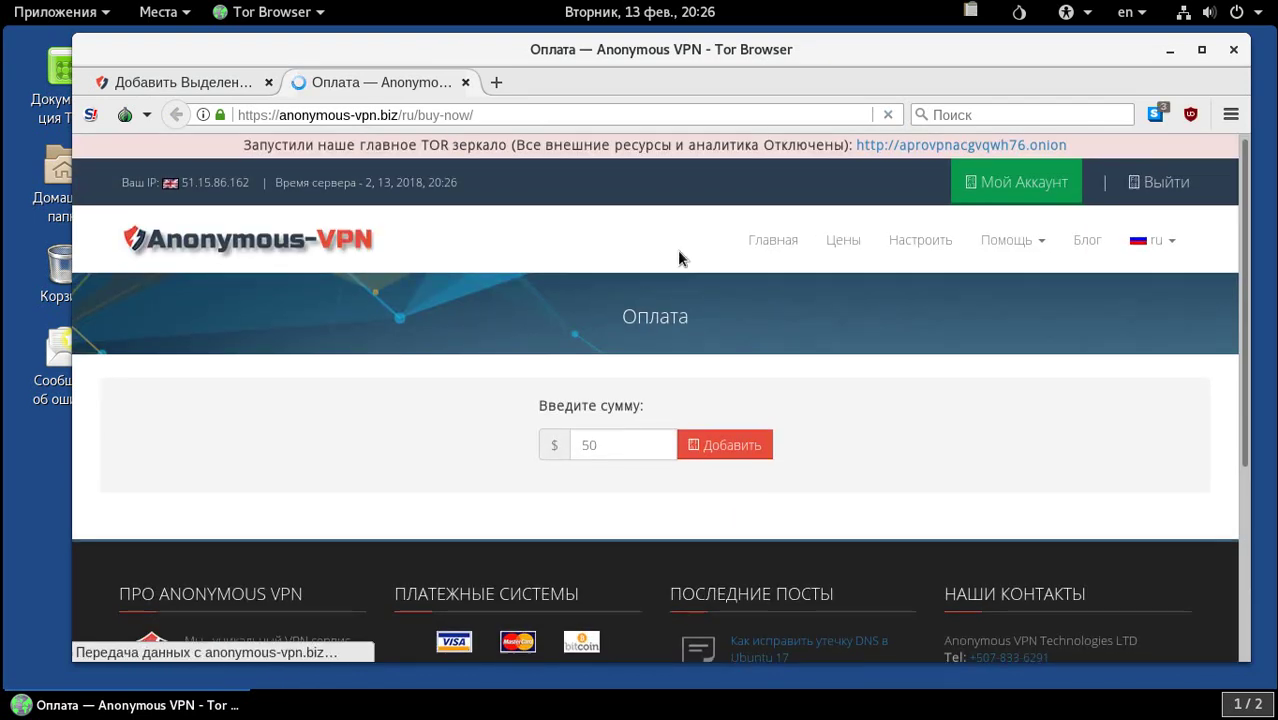
scroll(640, 280, "down", 3)
double_click(584, 304)
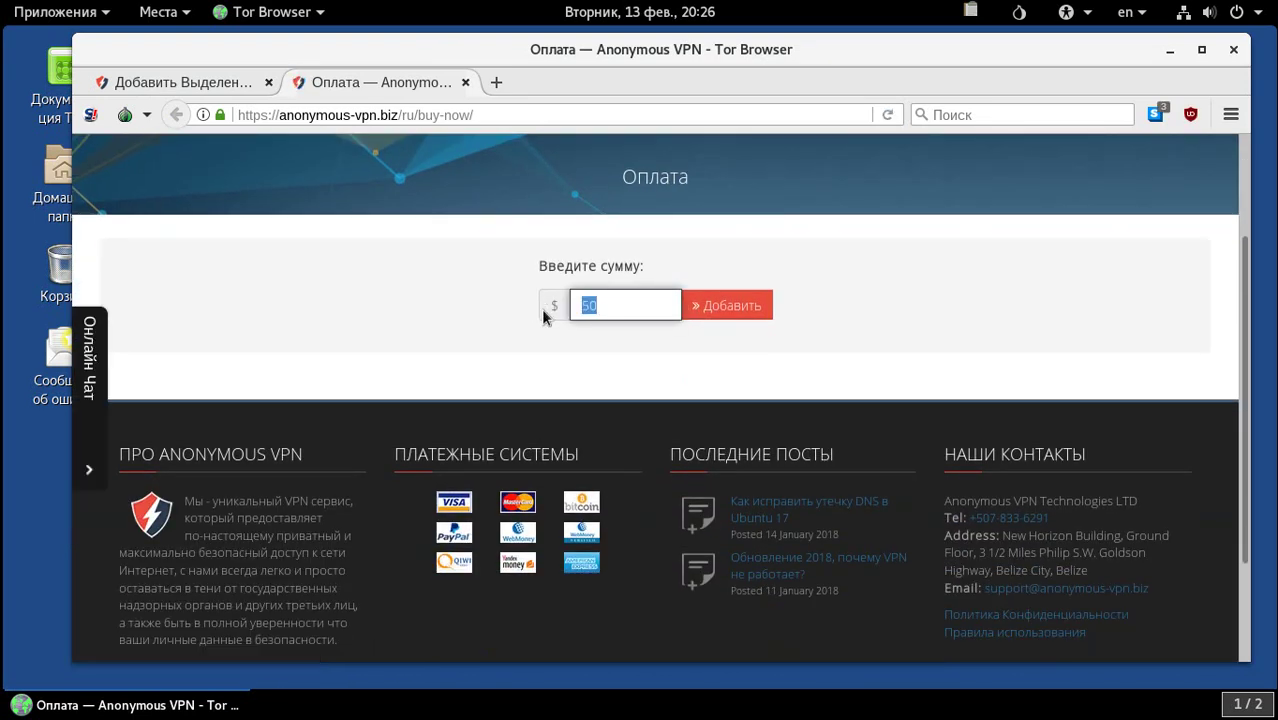
type("57")
left_click(725, 306)
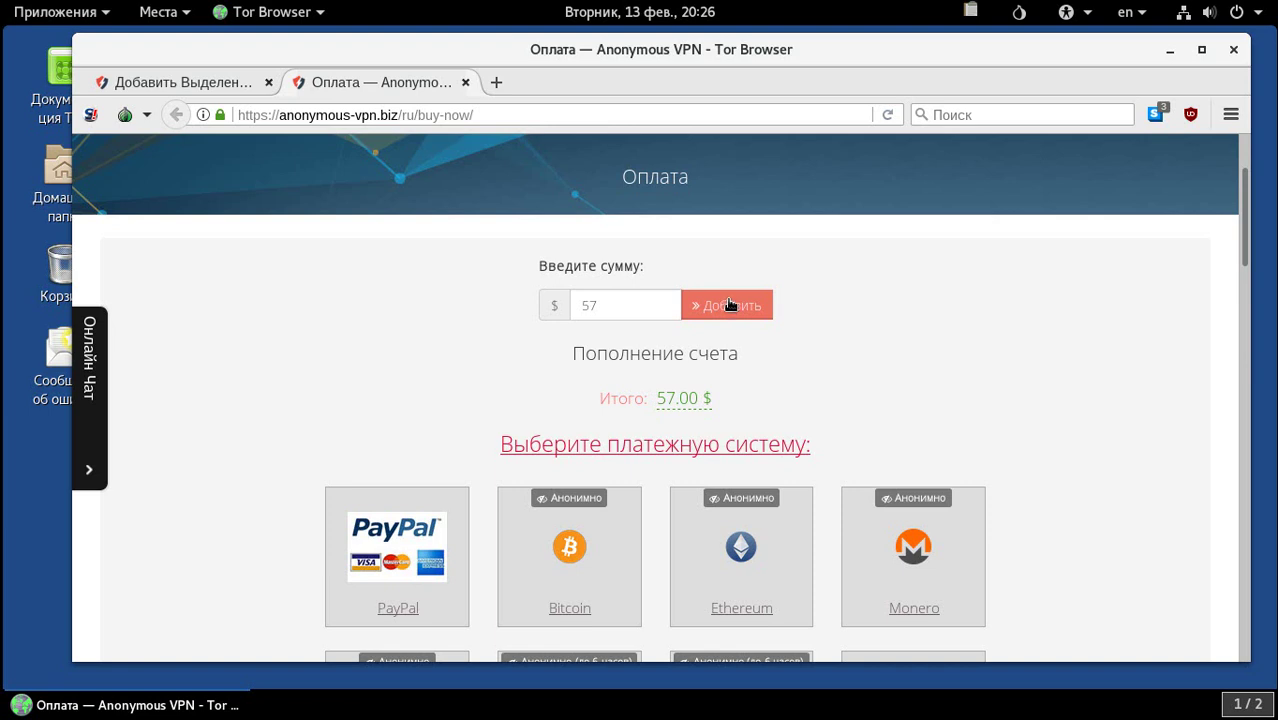
scroll(752, 285, "down", 2)
scroll(752, 278, "down", 2)
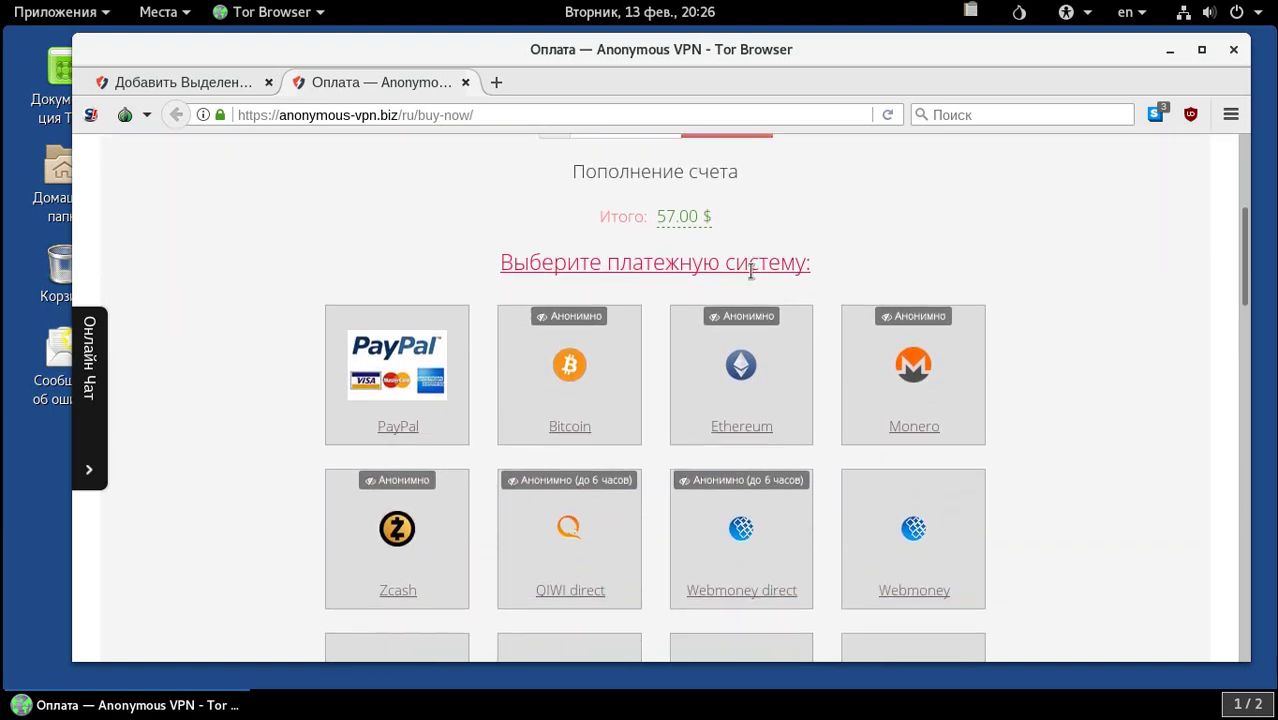
left_click(920, 385)
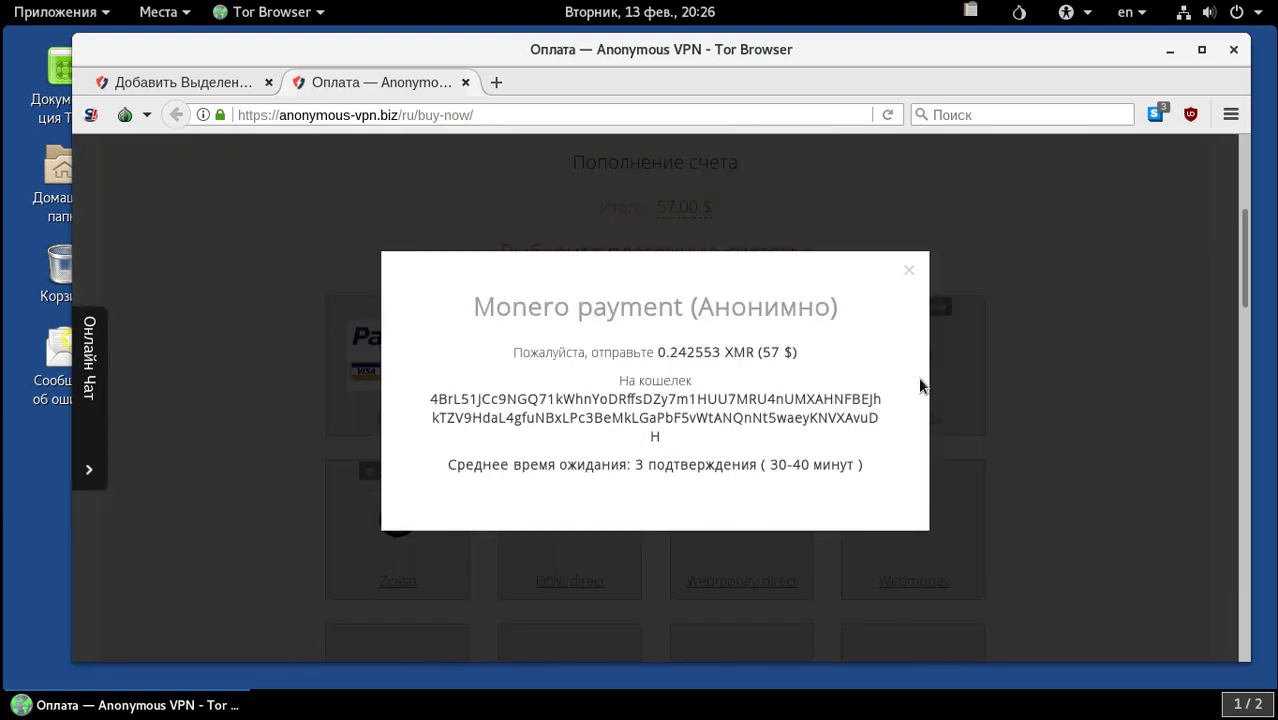
left_click_drag(430, 403, 695, 434)
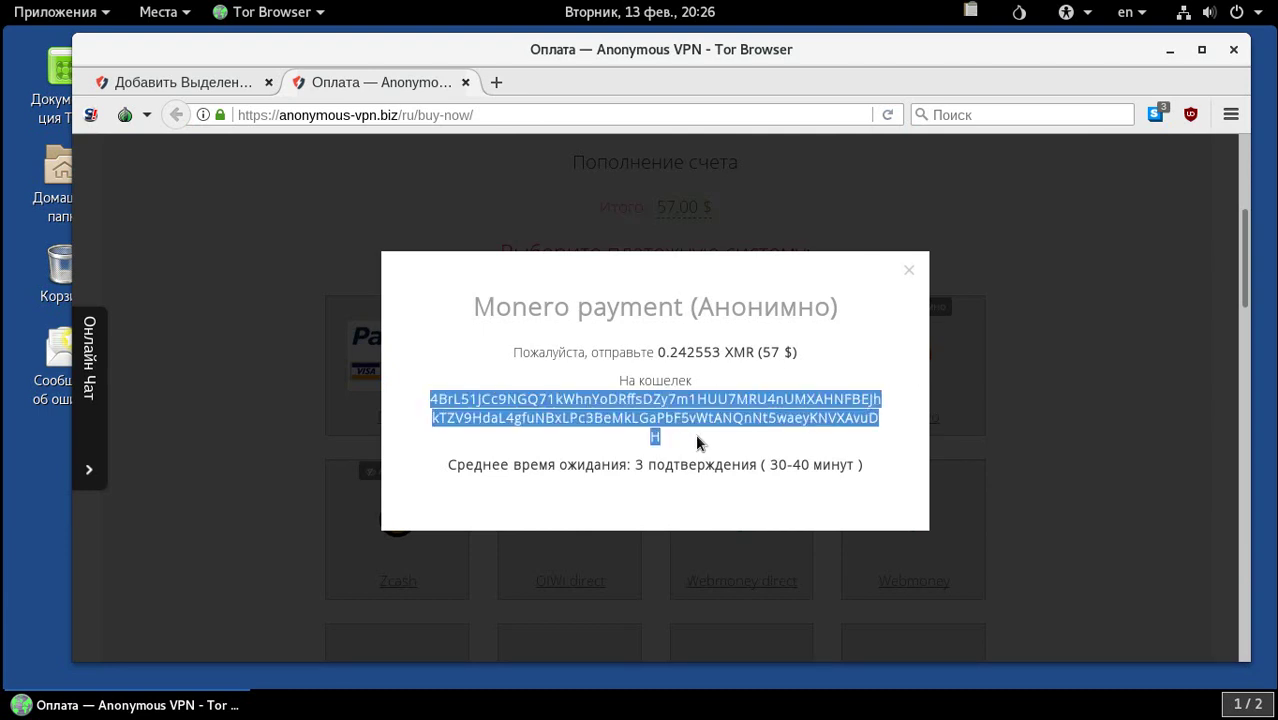
right_click(695, 434)
left_click(699, 419)
left_click_drag(657, 352, 718, 351)
left_click(228, 708)
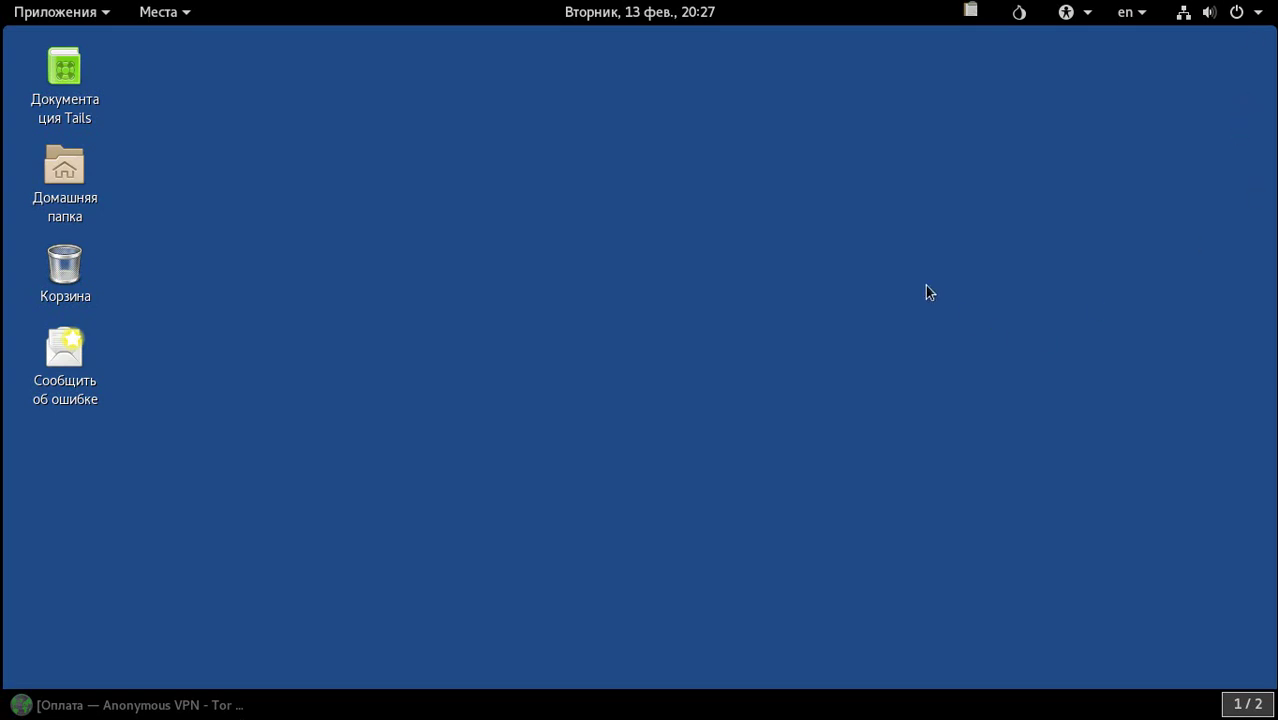
left_click(207, 705)
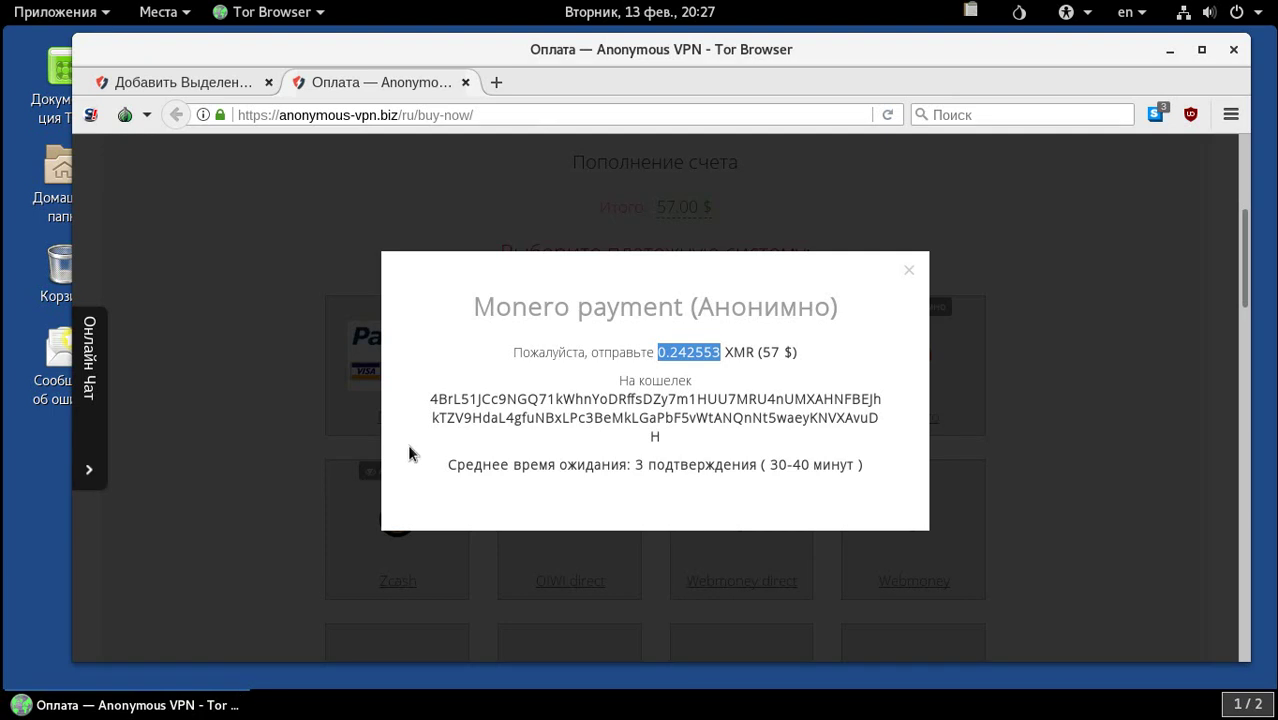
left_click(910, 270)
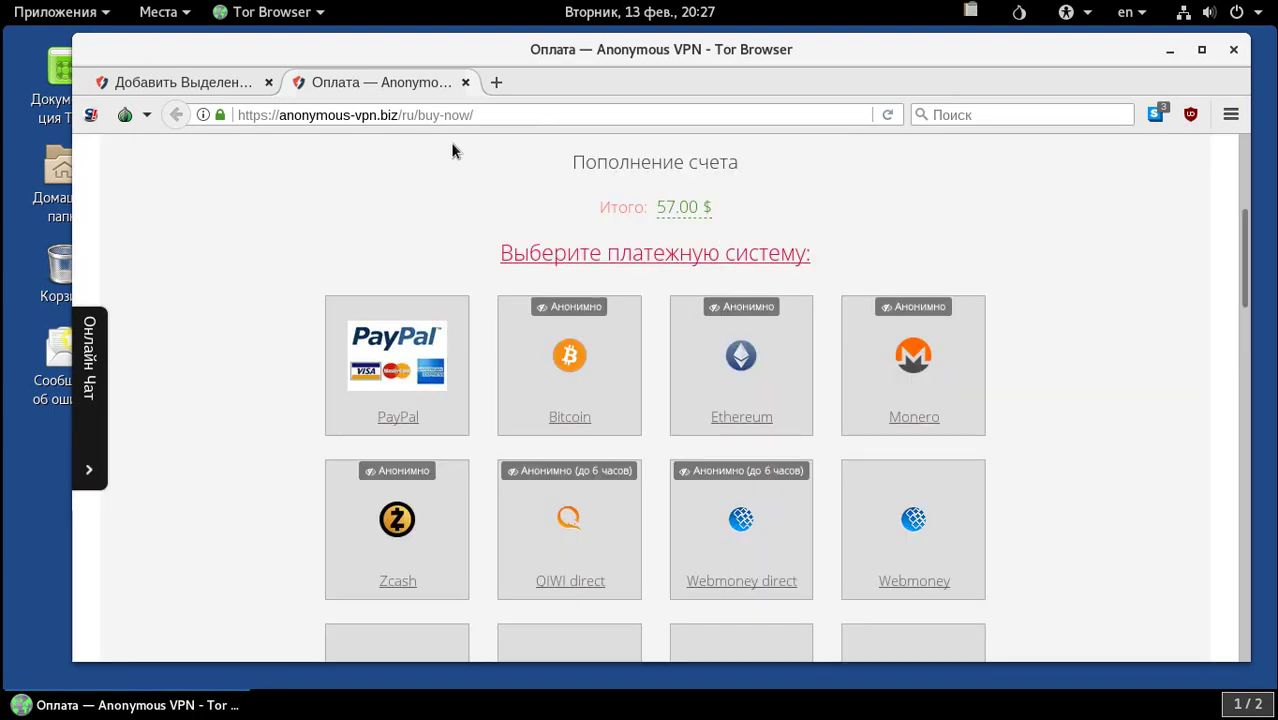
Close the Оплата tab, place the AnonymousRDP order, and confirm Server 22 FR is pending
left_click(465, 82)
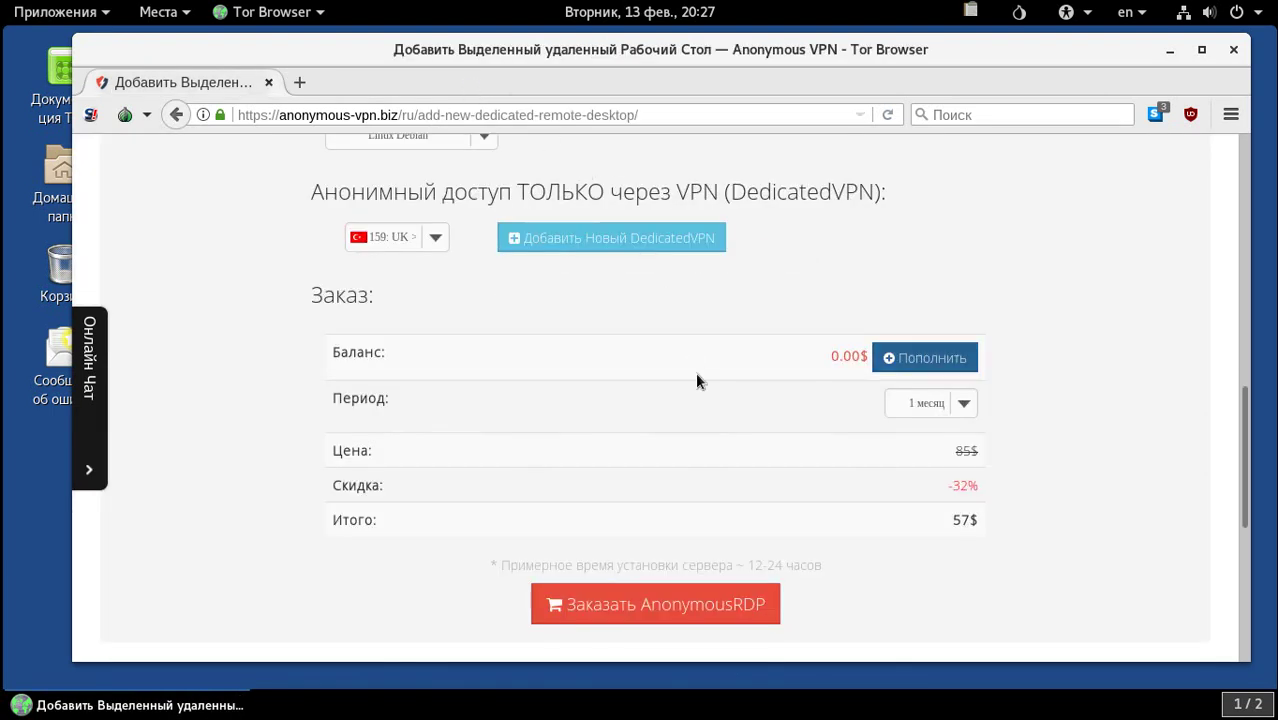
left_click(684, 610)
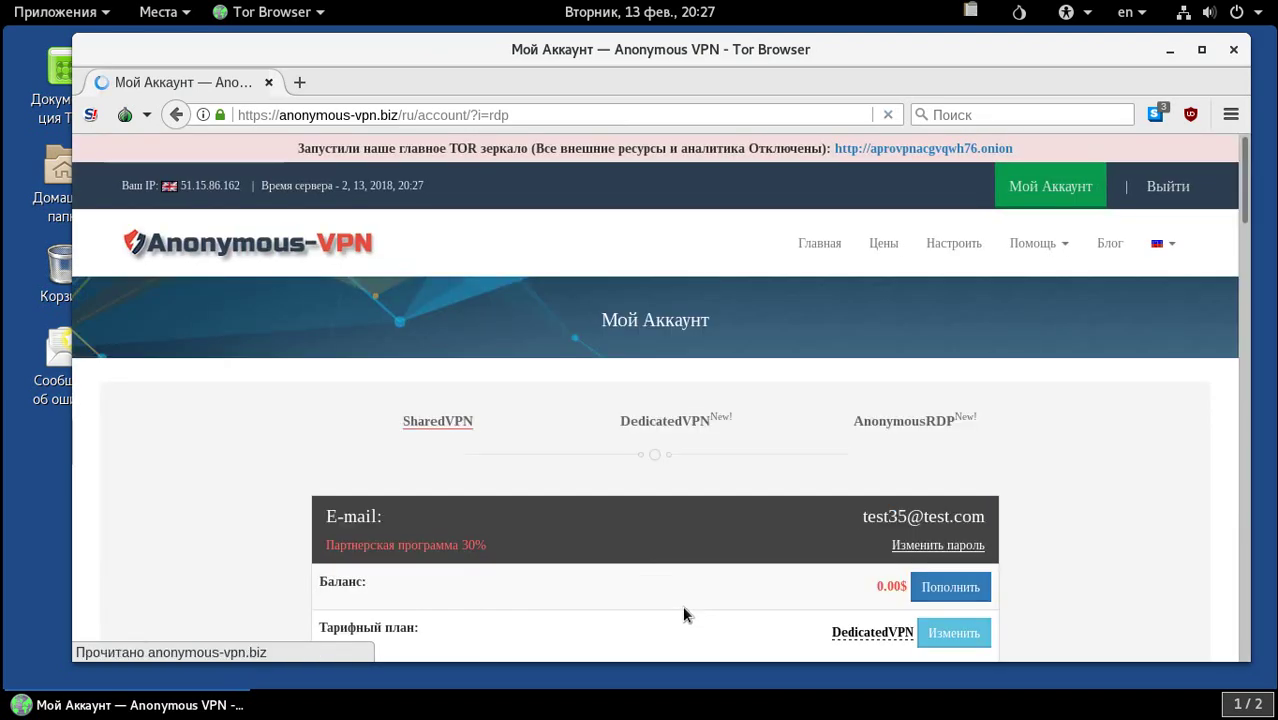
scroll(691, 306, "down", 2)
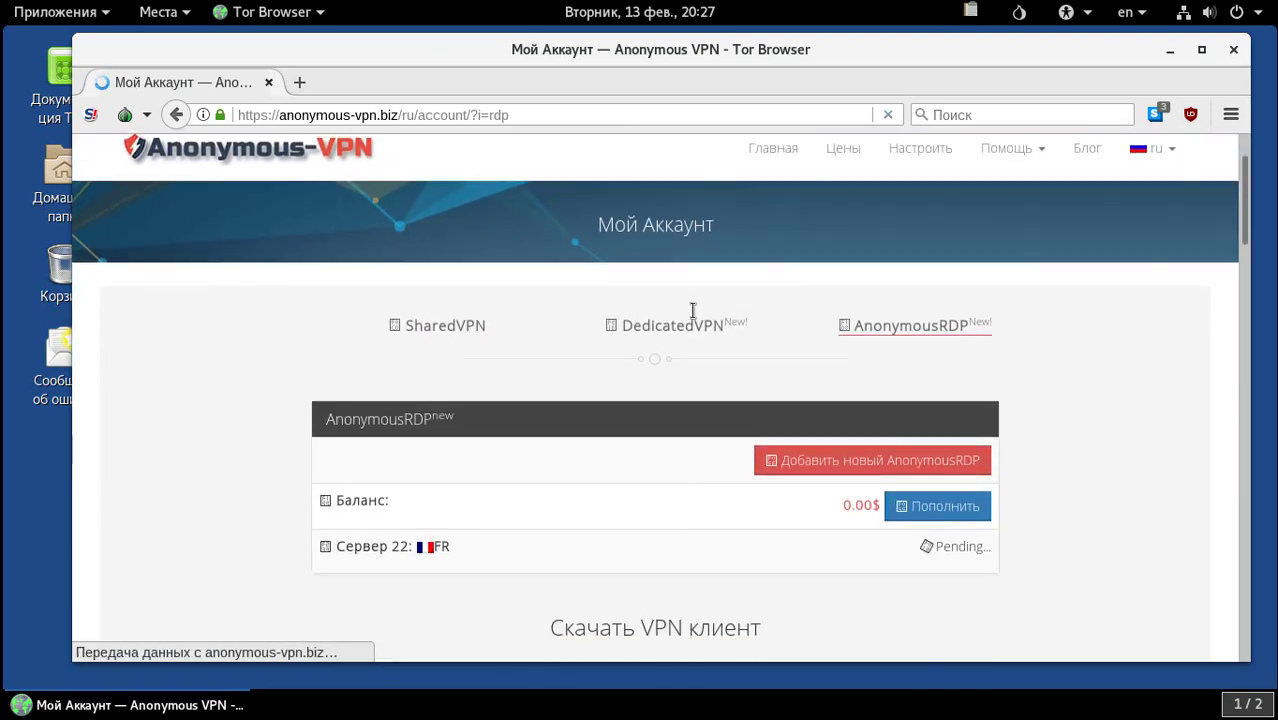
scroll(691, 309, "down", 2)
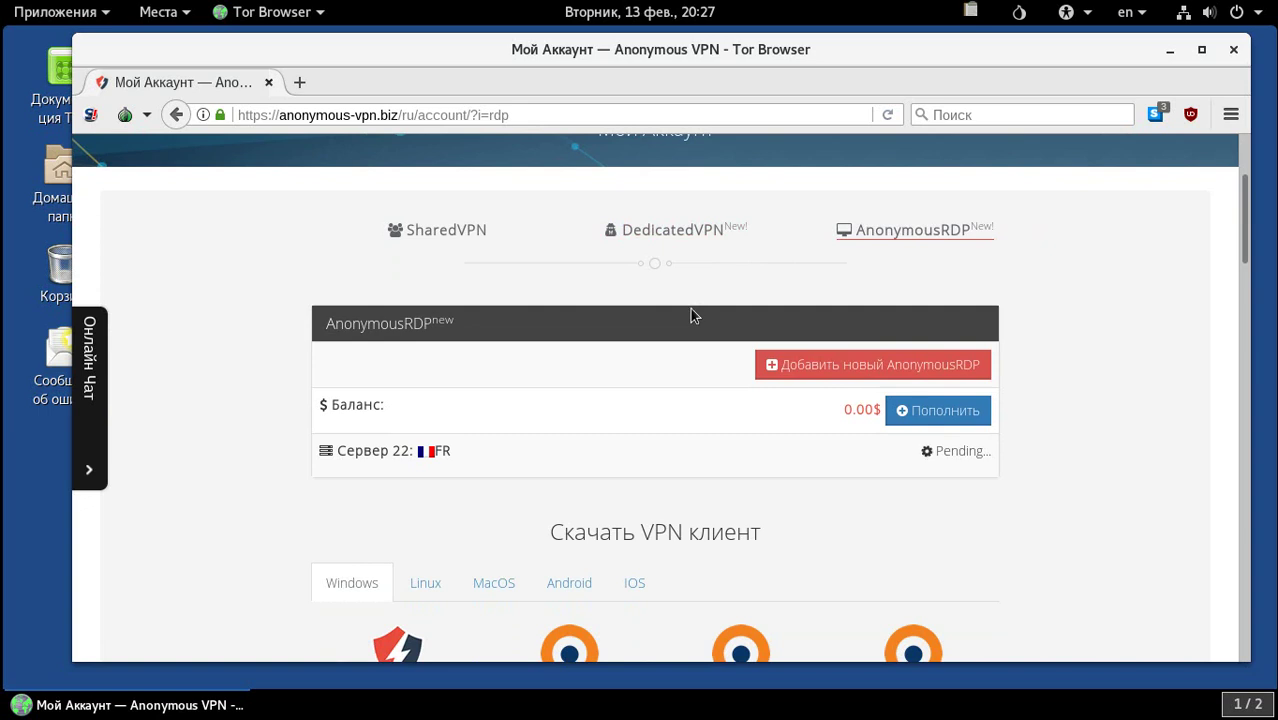
left_click_drag(355, 450, 976, 450)
left_click(976, 449)
left_click(221, 708)
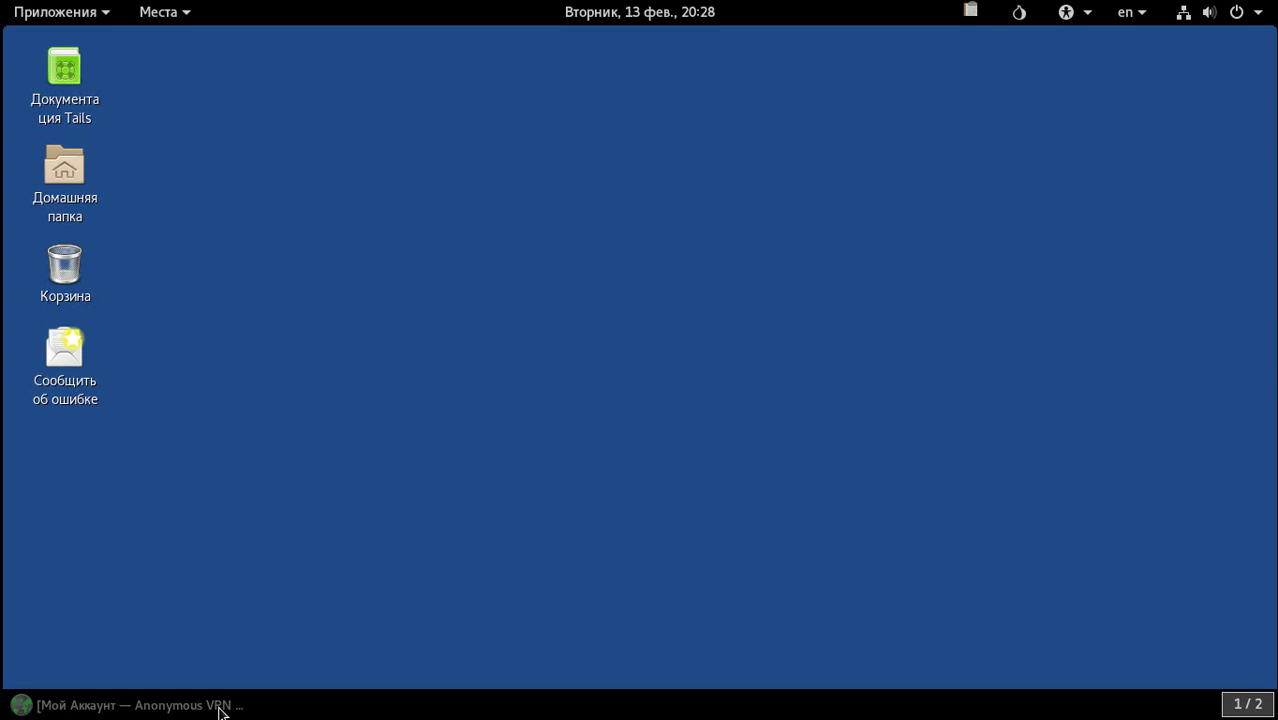
left_click(163, 713)
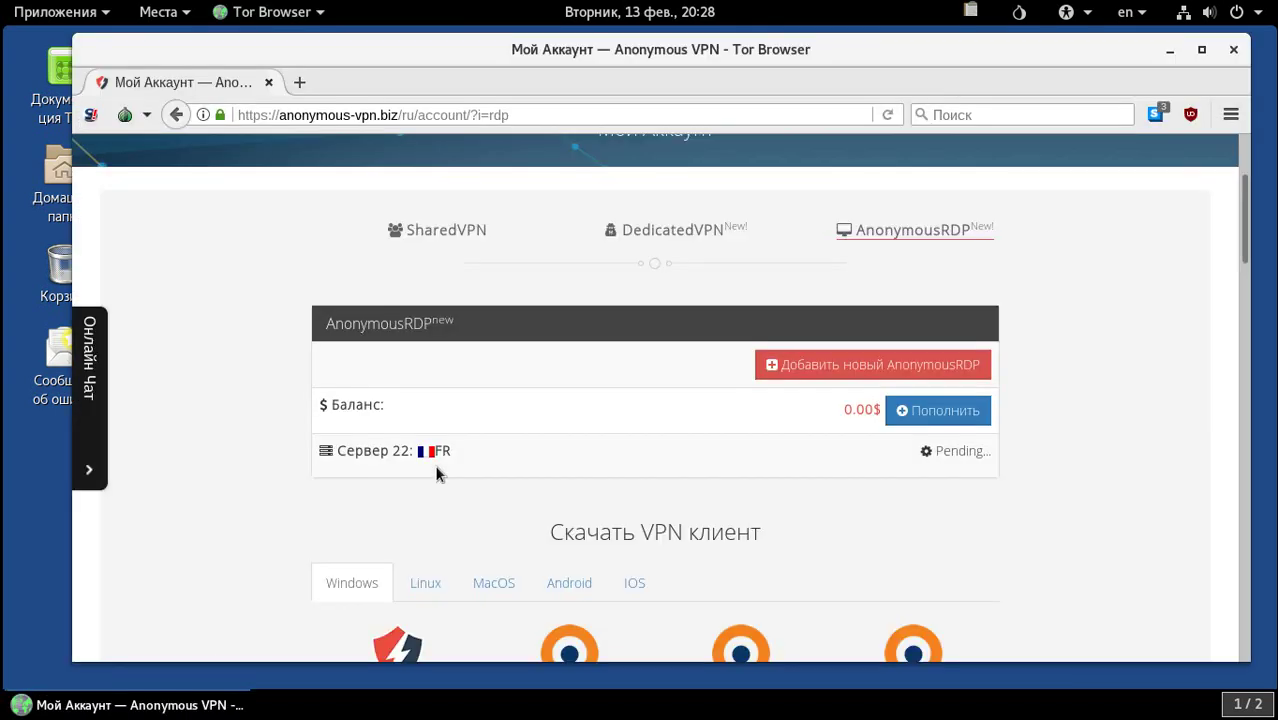
Open the DedicatedVPN section and review server 159: UK > TR details, IPs and key rows
left_click(673, 238)
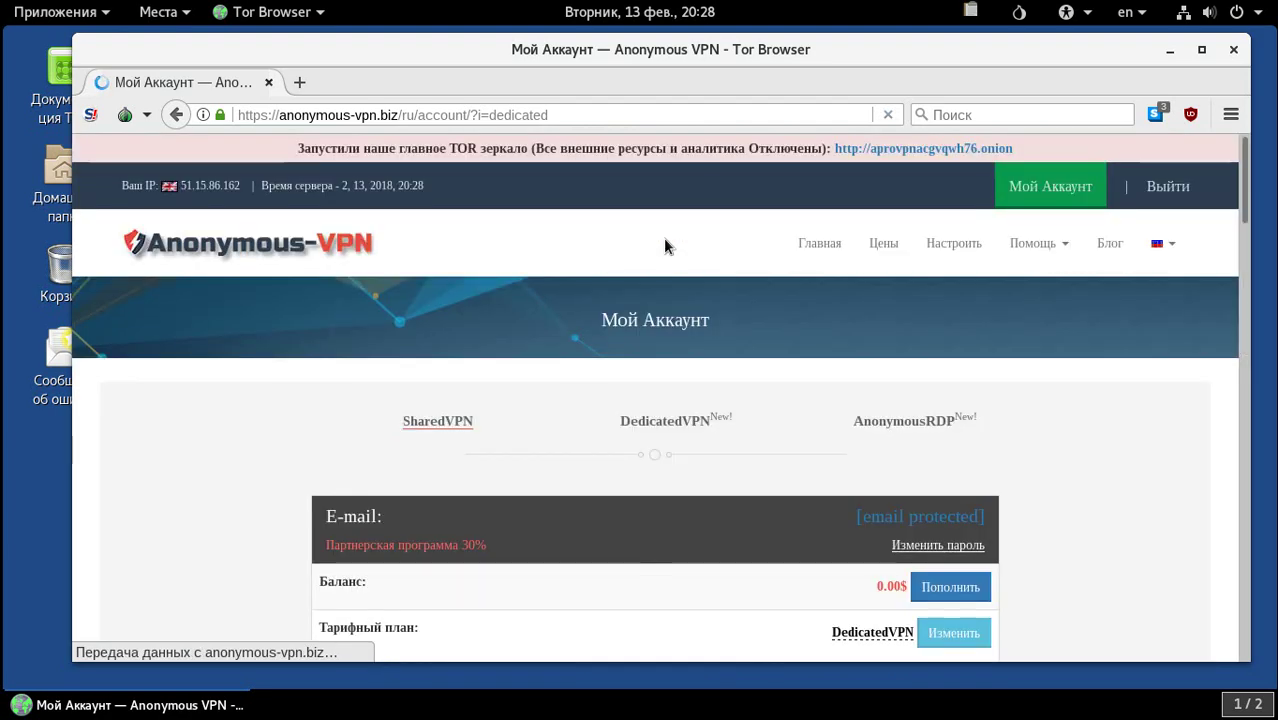
scroll(670, 258, "down", 4)
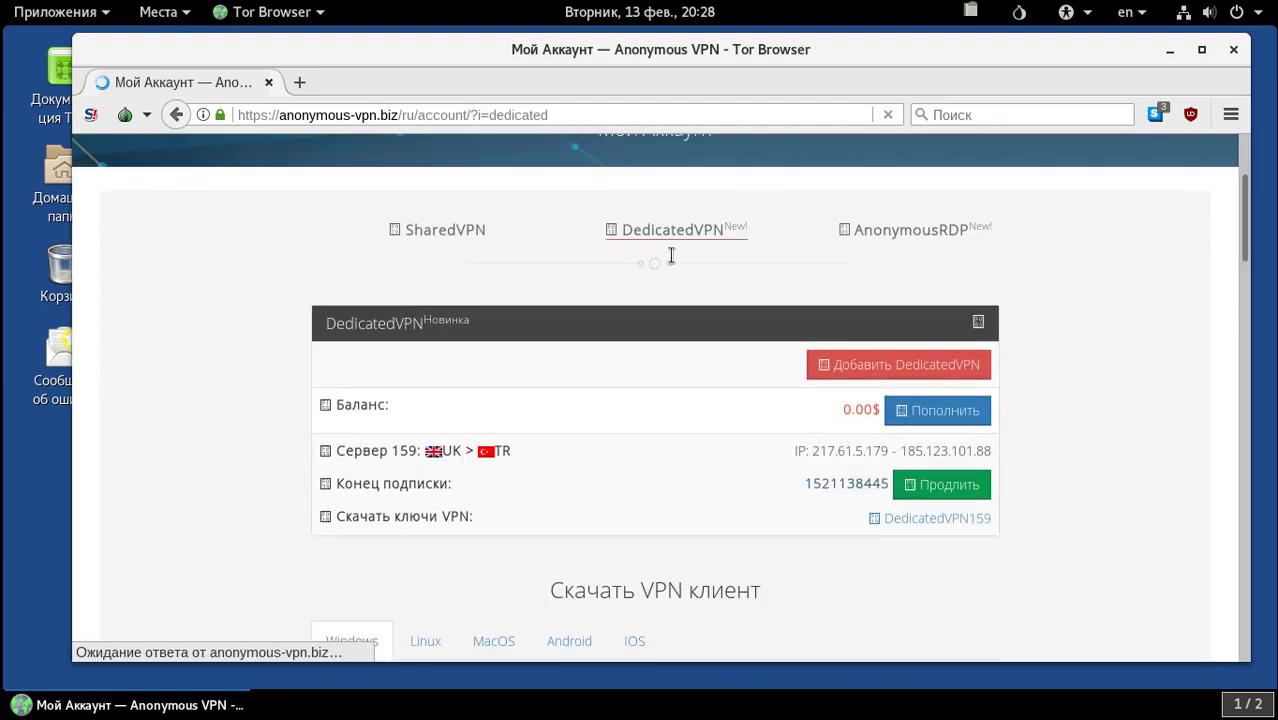
scroll(670, 258, "down", 1)
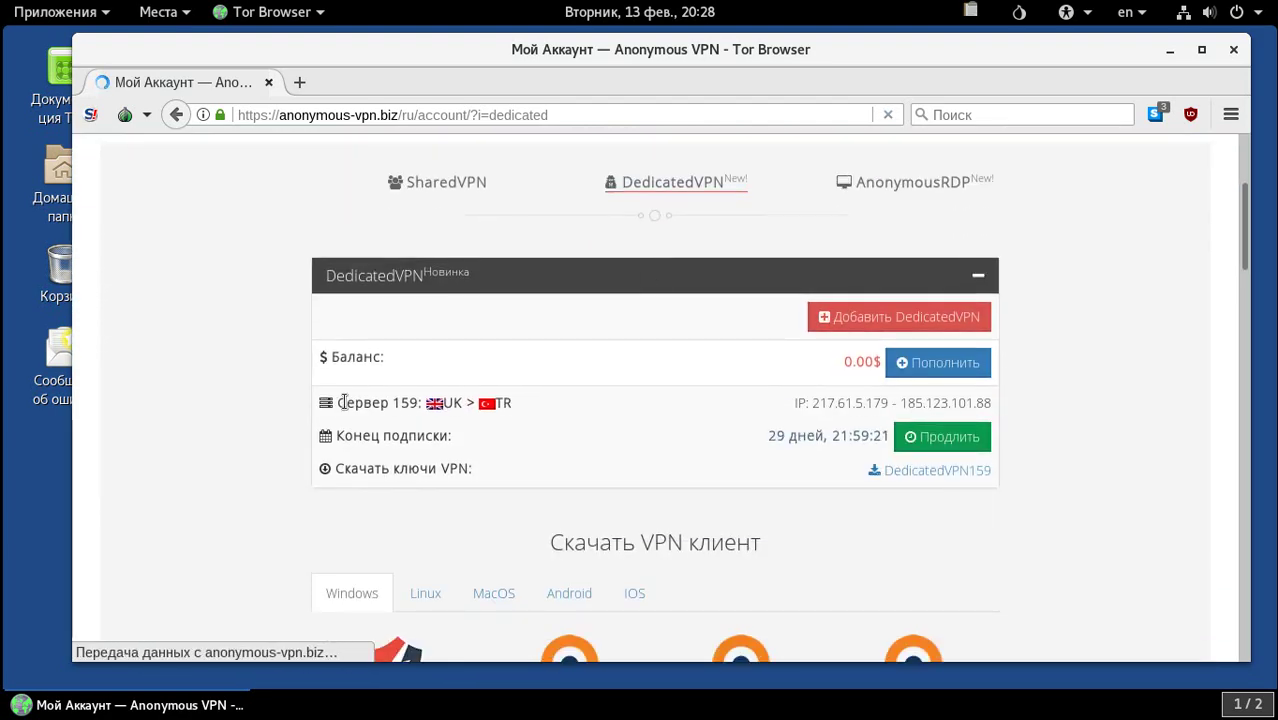
left_click_drag(336, 402, 533, 403)
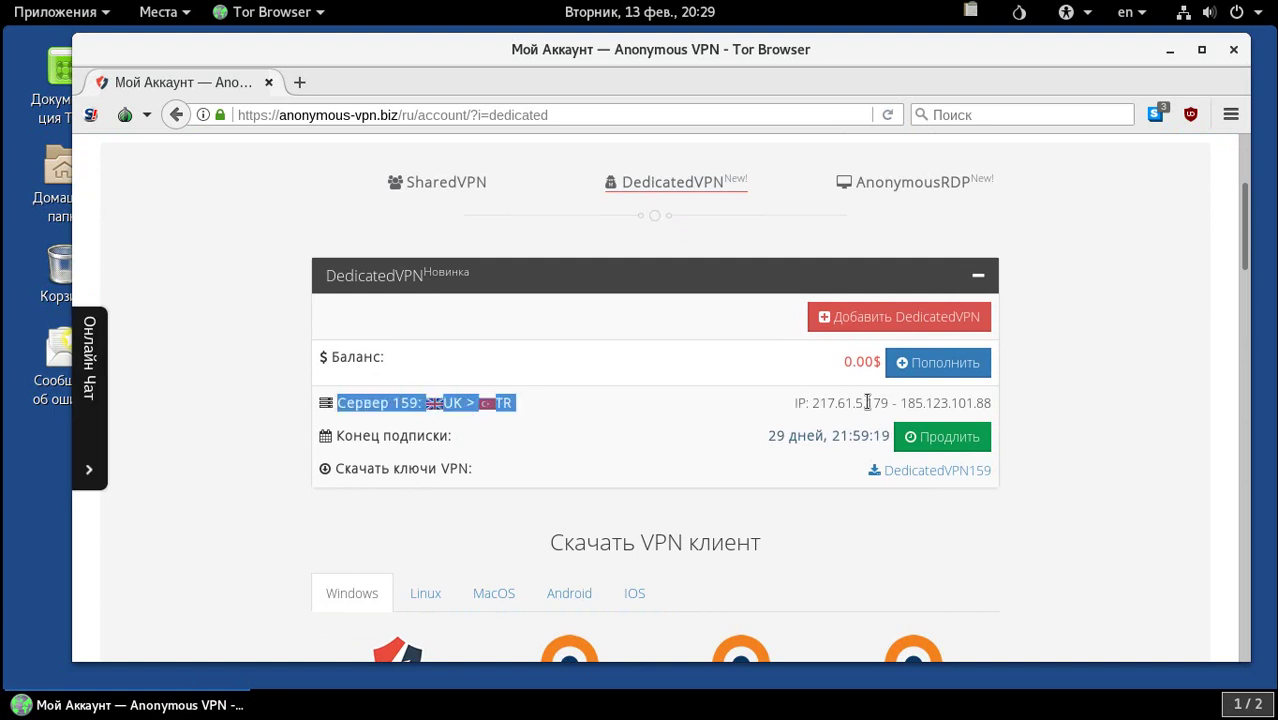
left_click_drag(958, 402, 514, 418)
left_click_drag(356, 430, 793, 432)
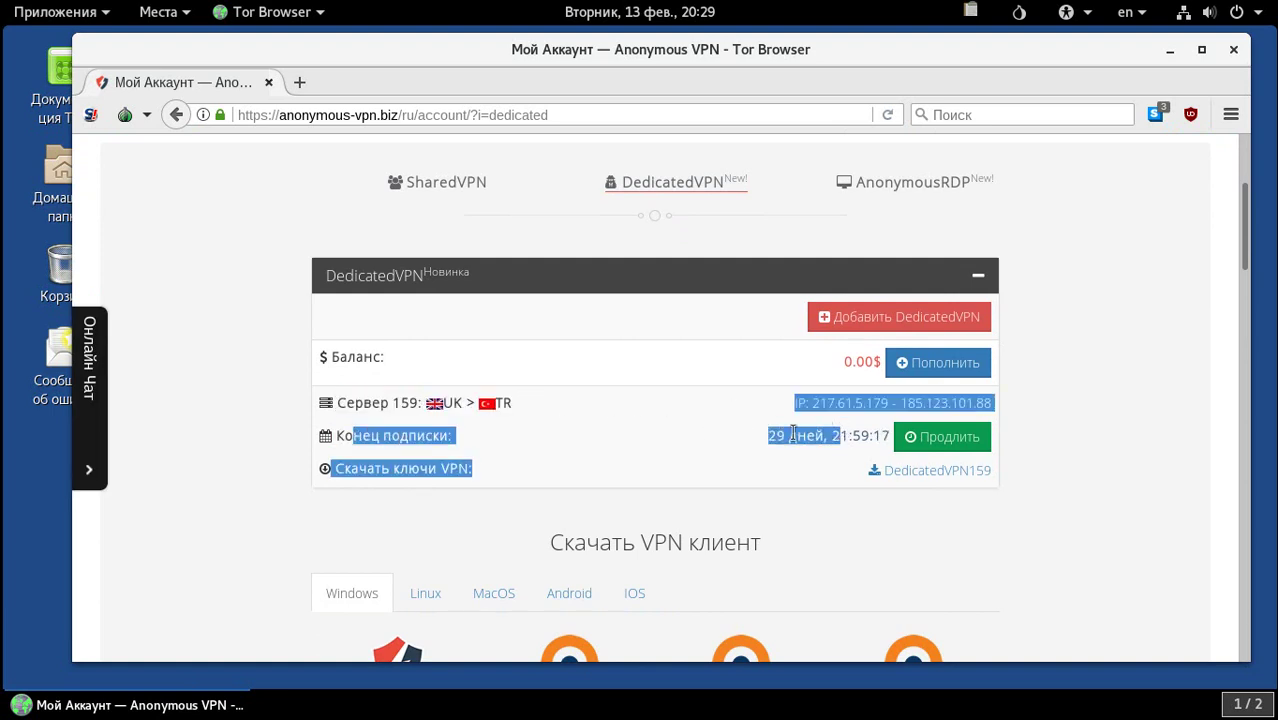
left_click(430, 458)
left_click_drag(352, 467, 466, 464)
left_click(466, 464)
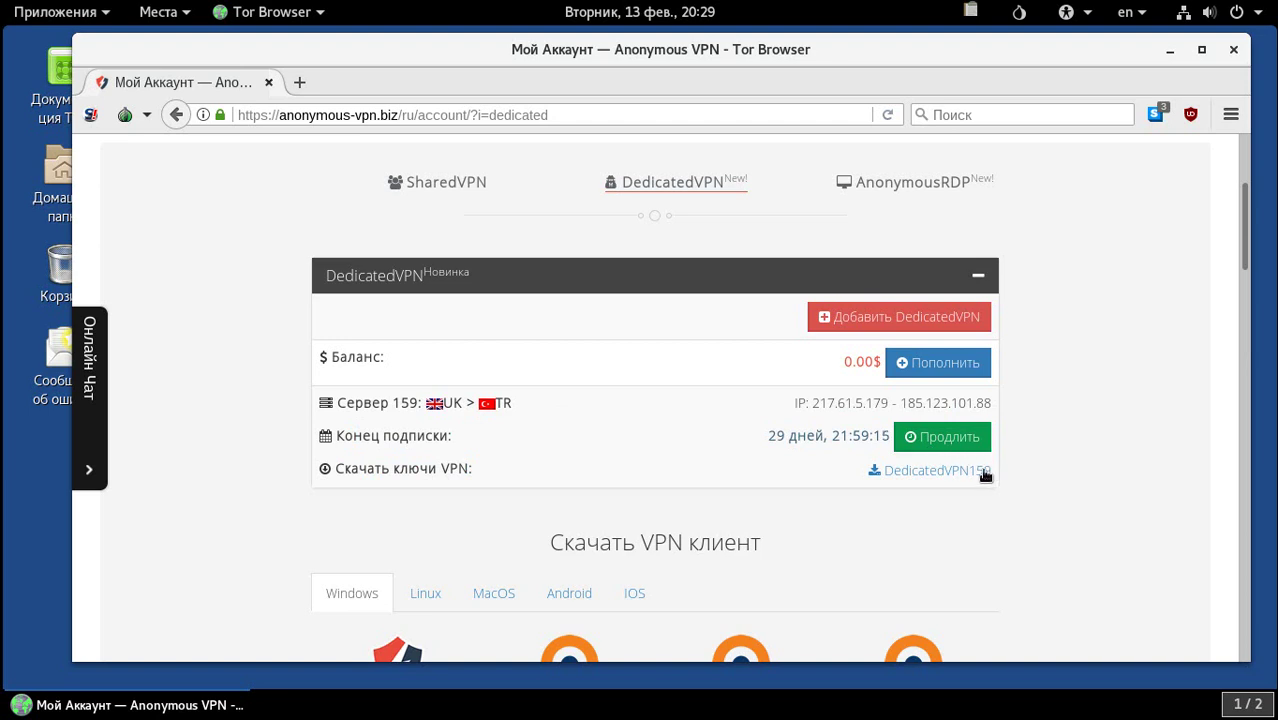
Download and save the DedicatedVPN159 key archive, then show the browser's Downloads list
left_click(969, 472)
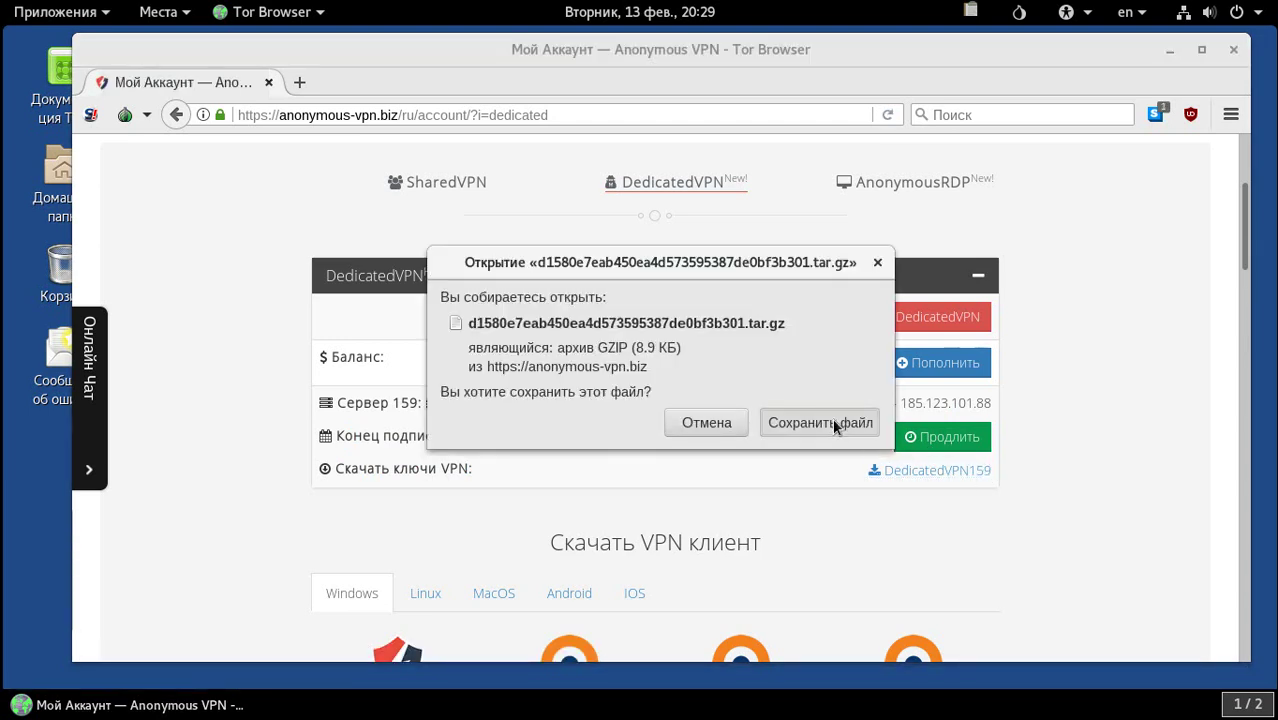
left_click(832, 419)
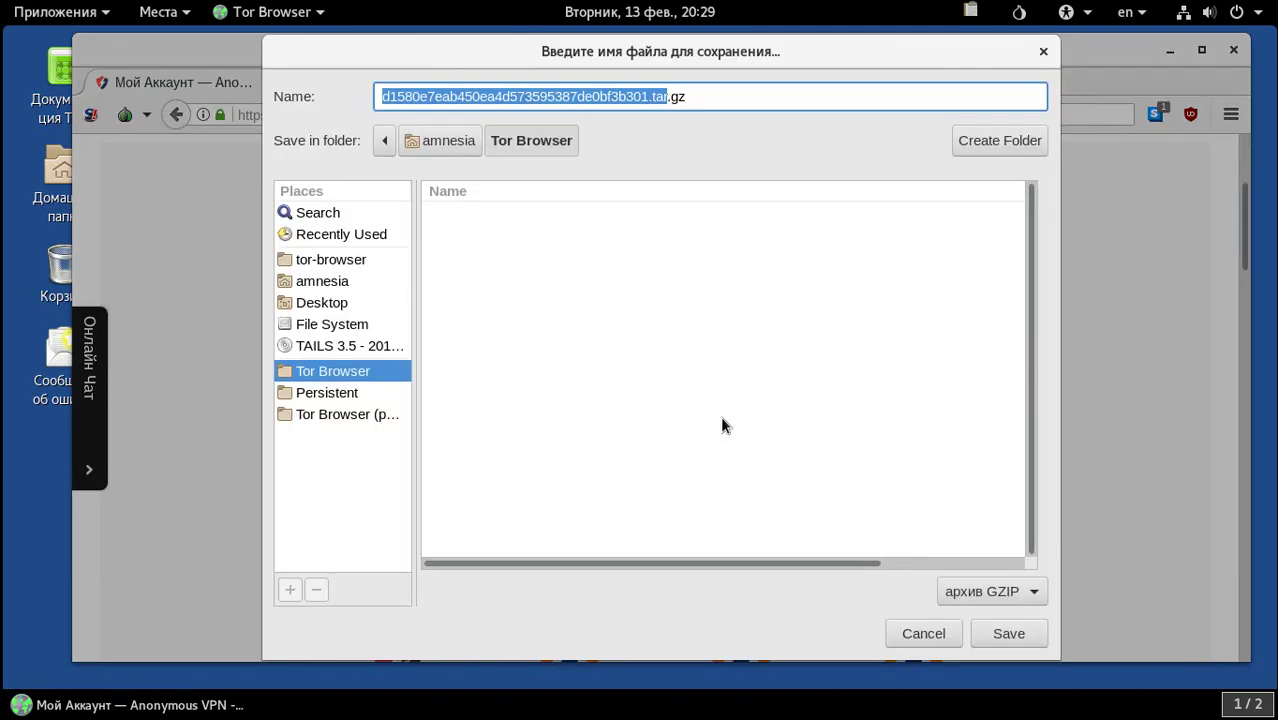
left_click(986, 626)
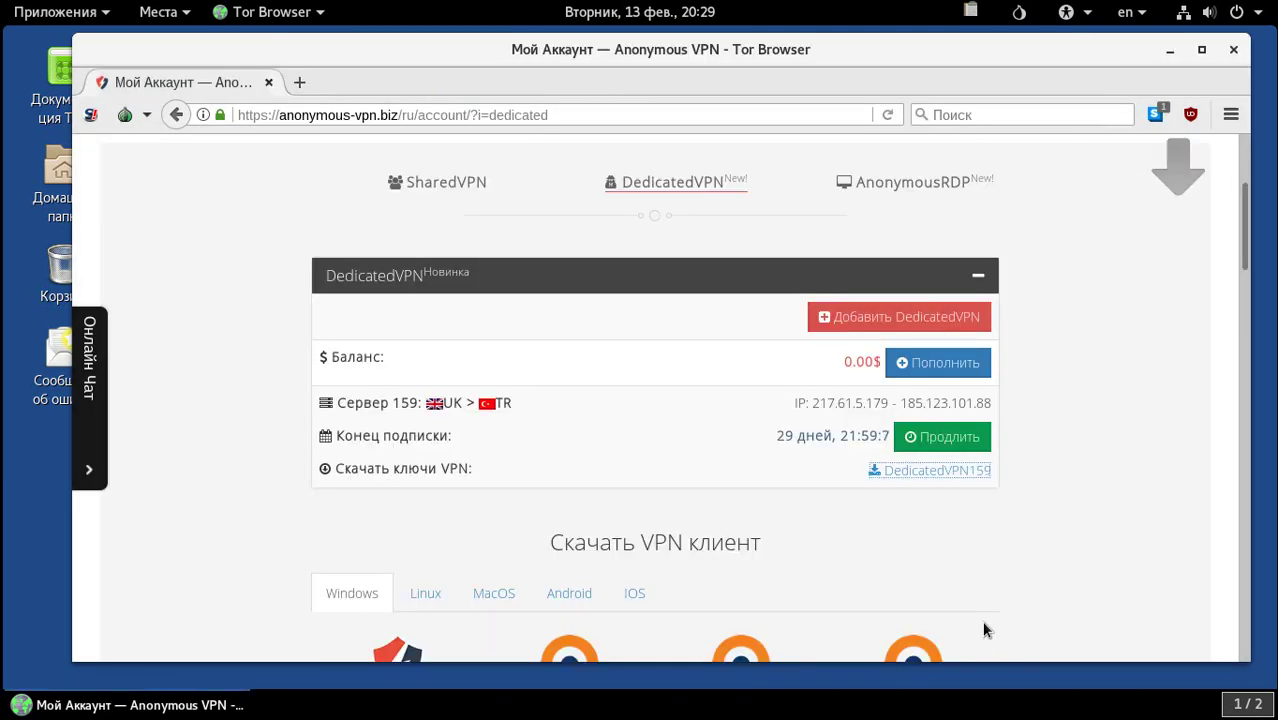
left_click(1220, 118)
left_click(985, 500)
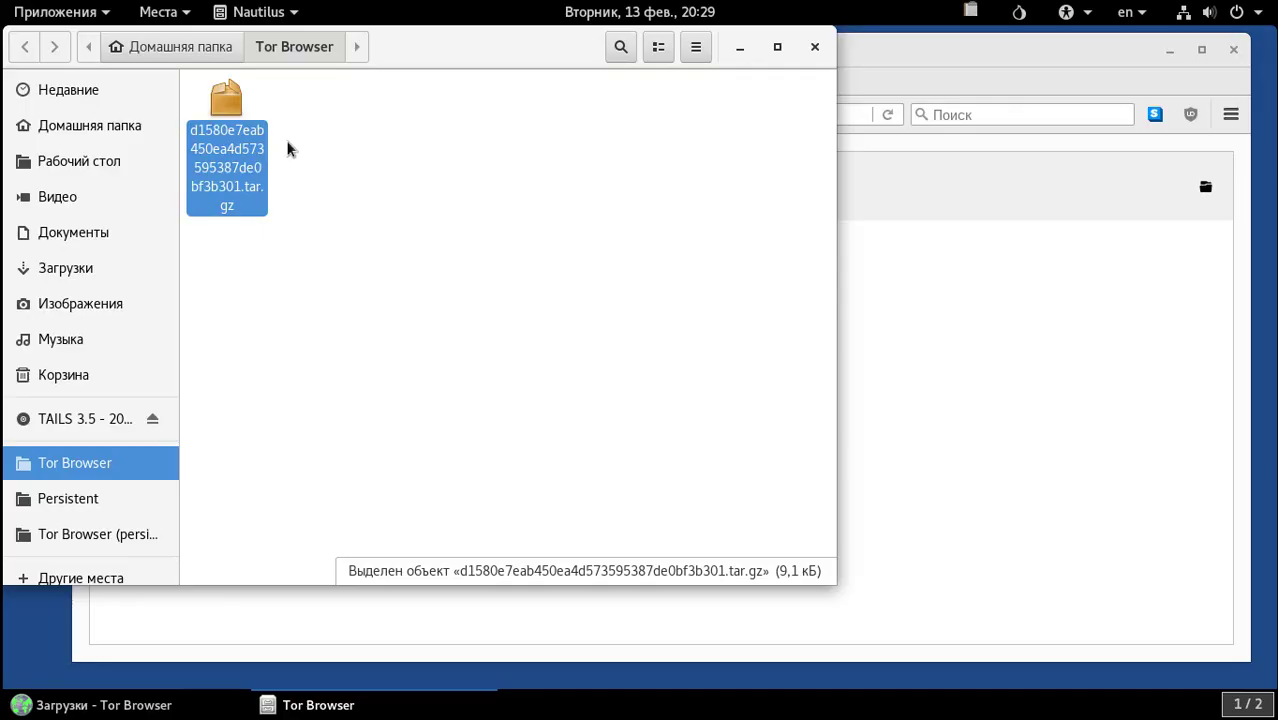
Extract the downloaded VPN key tar.gz archive in place and open the extracted folder
right_click(236, 116)
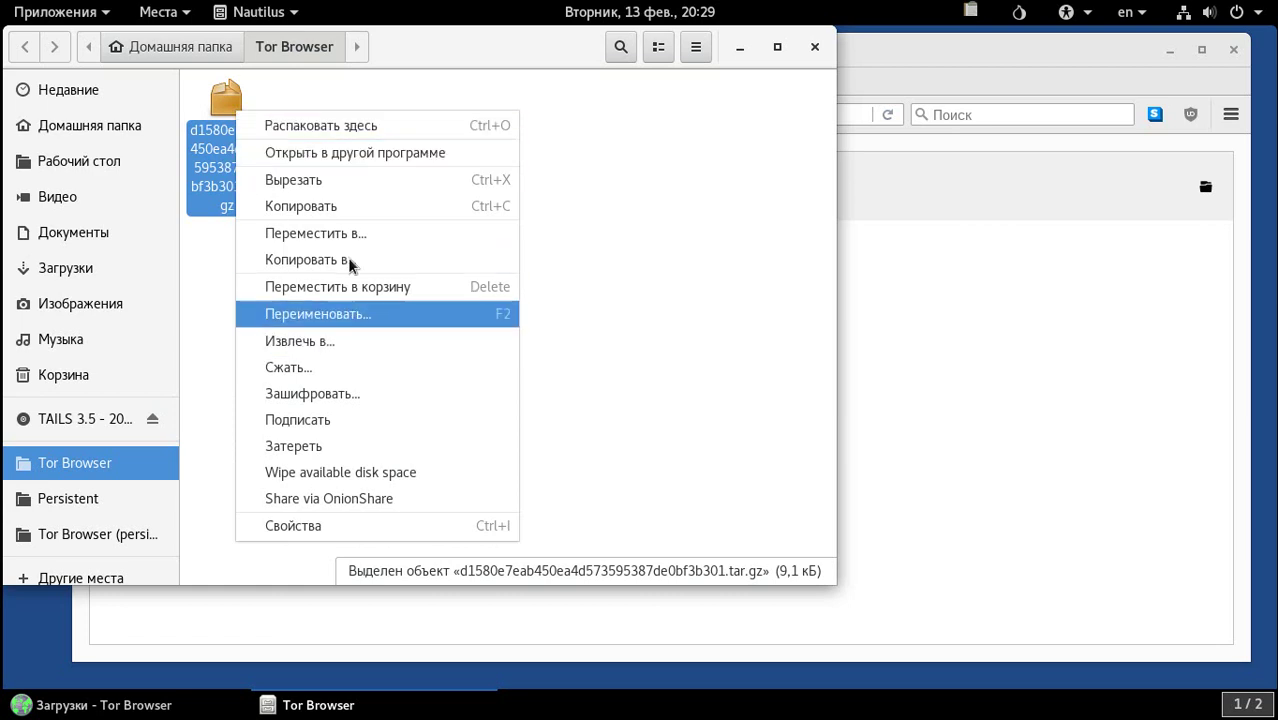
left_click(362, 126)
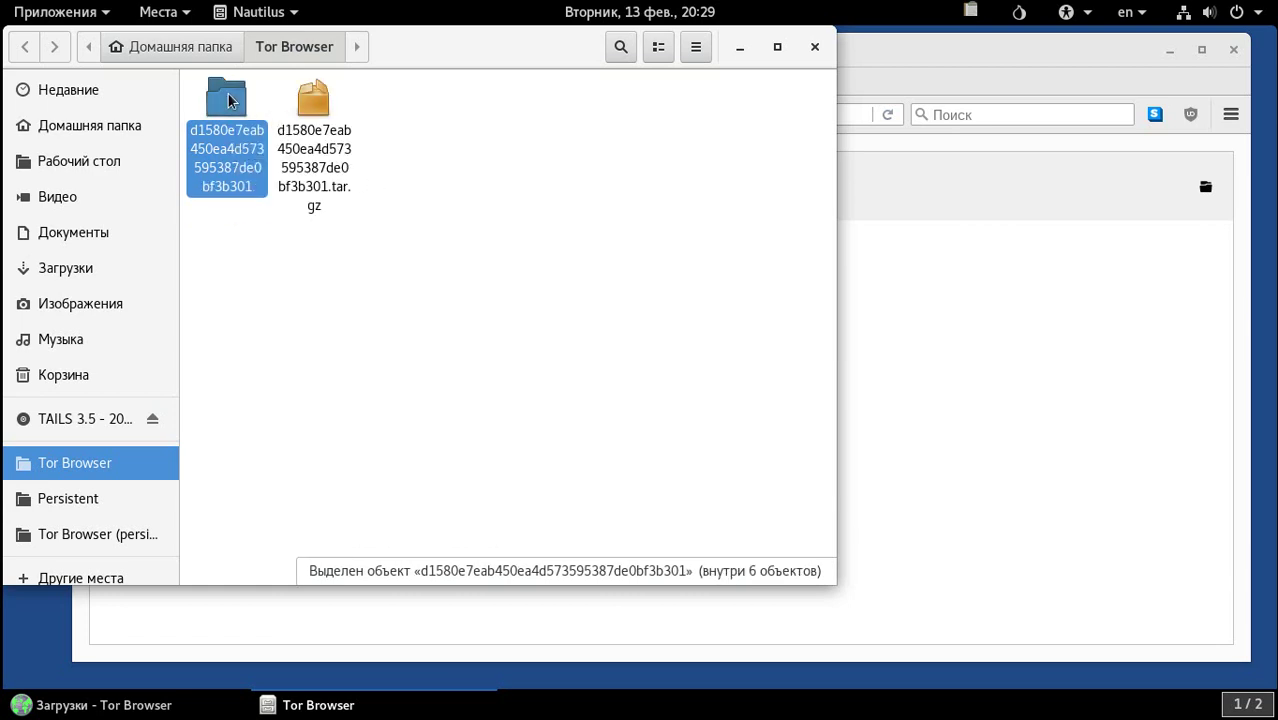
double_click(228, 100)
Copy all six key and config files, including ca.crt and ta.key, into the Persistent folder
left_click_drag(712, 254, 220, 112)
right_click(222, 99)
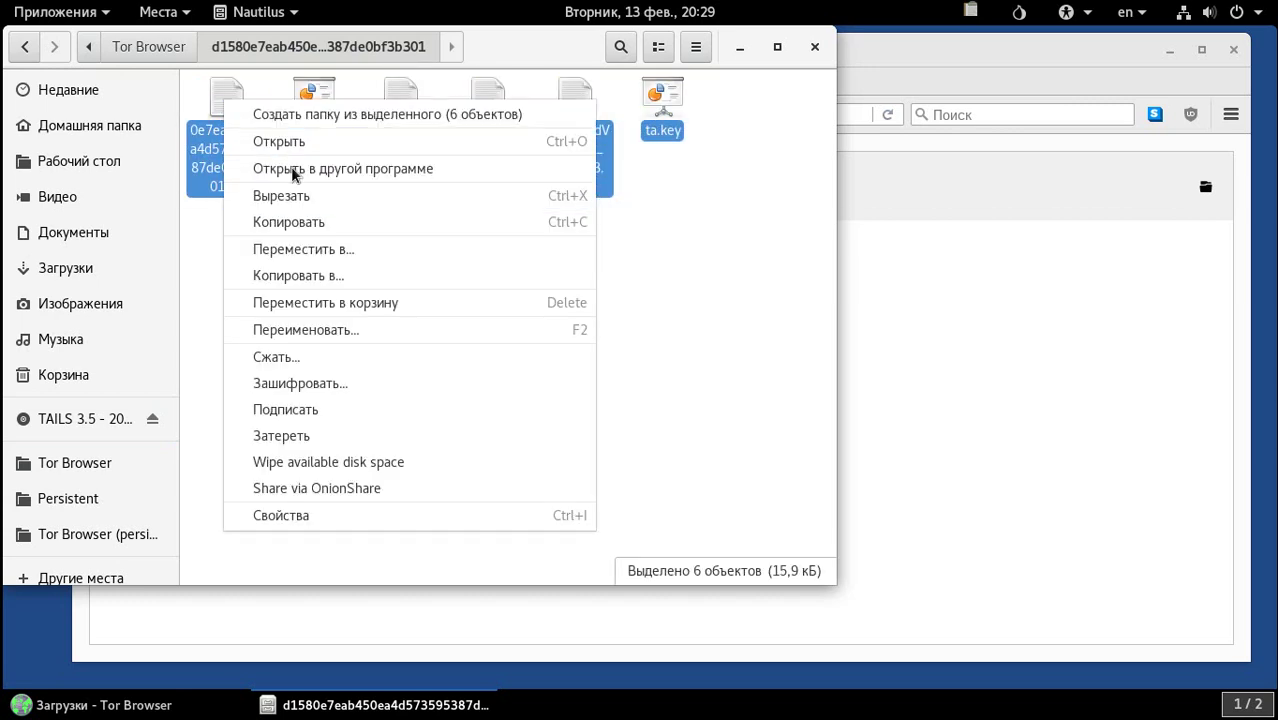
left_click(302, 222)
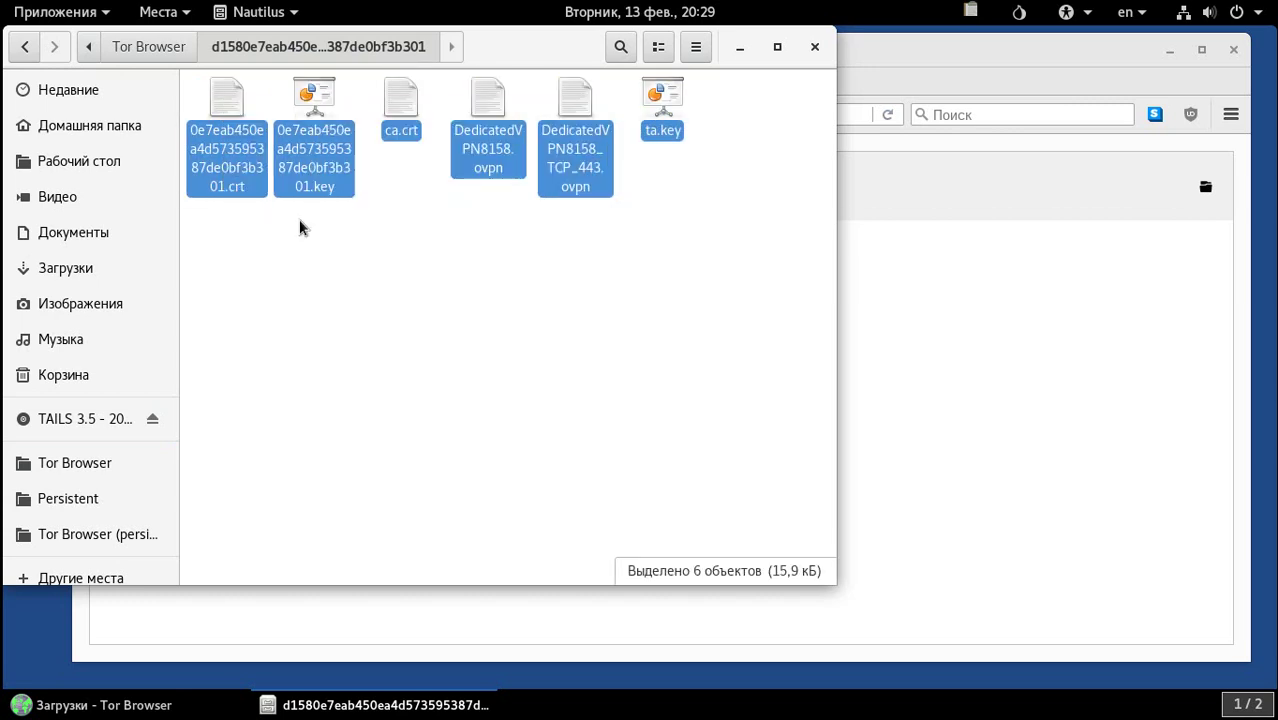
left_click(101, 497)
right_click(333, 304)
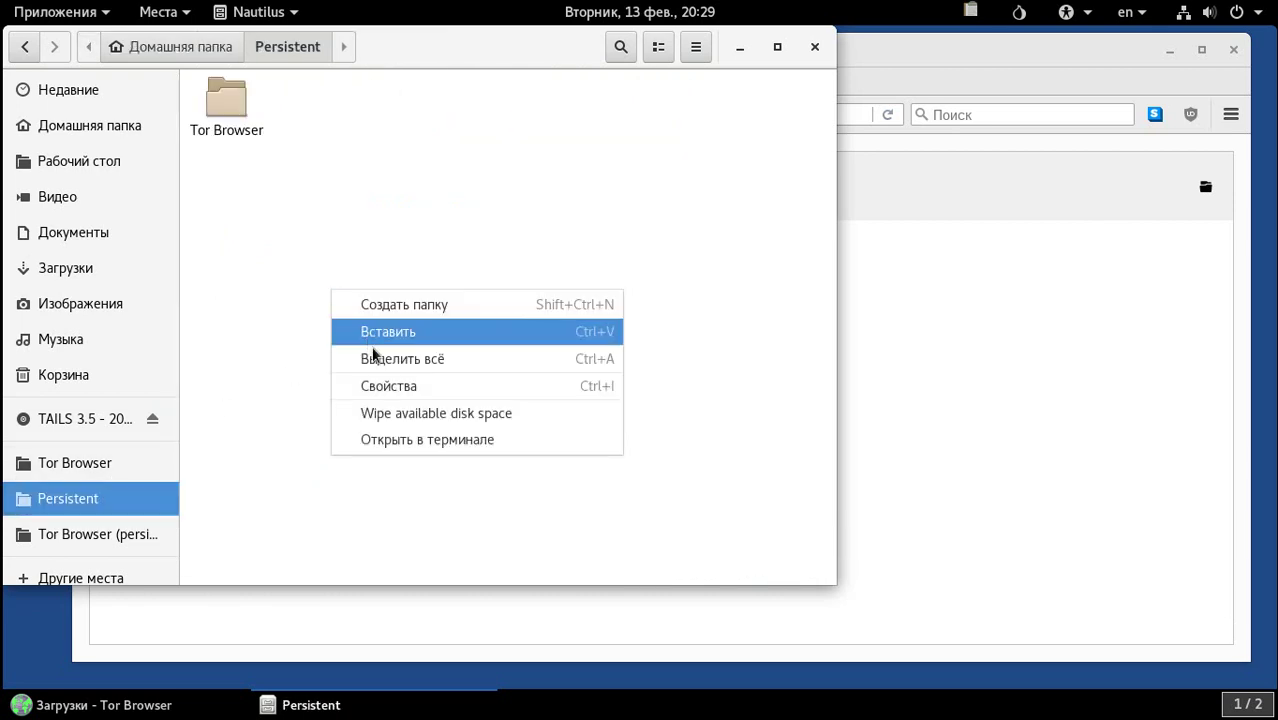
left_click(376, 333)
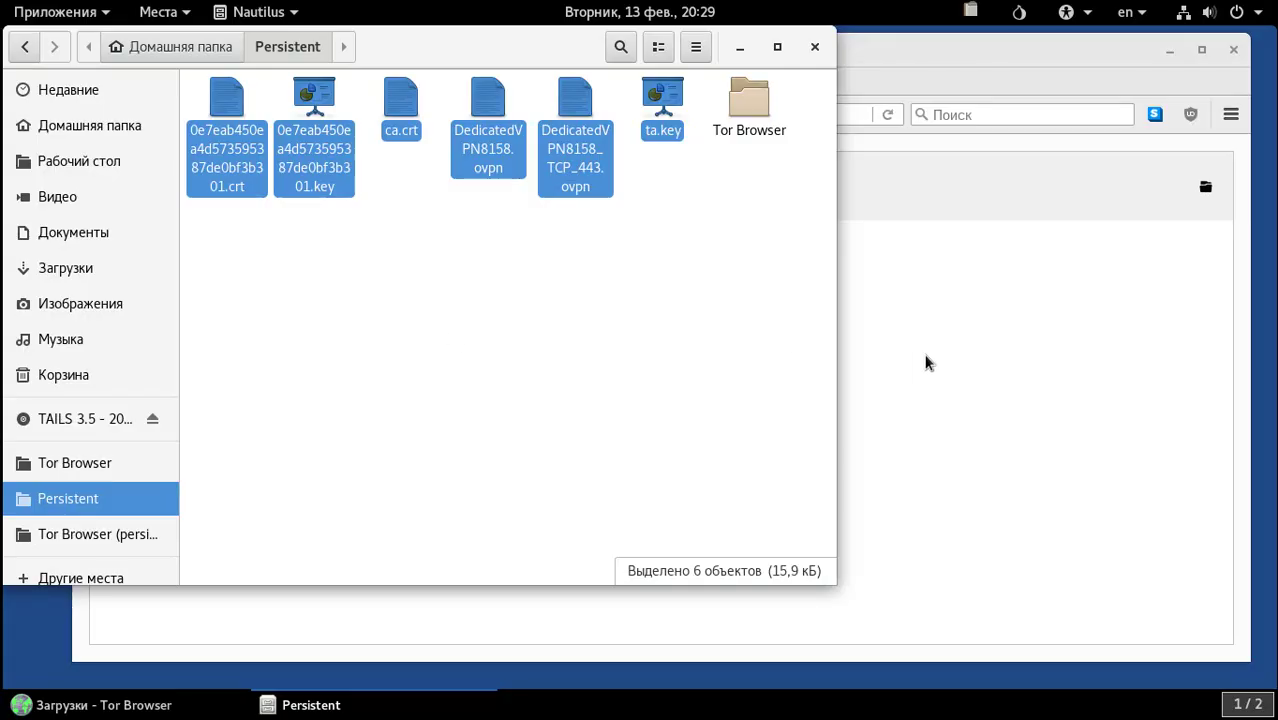
Download the script from the cons-u/img/tails.sh address and save it to the Tor Browser folder
left_click(920, 350)
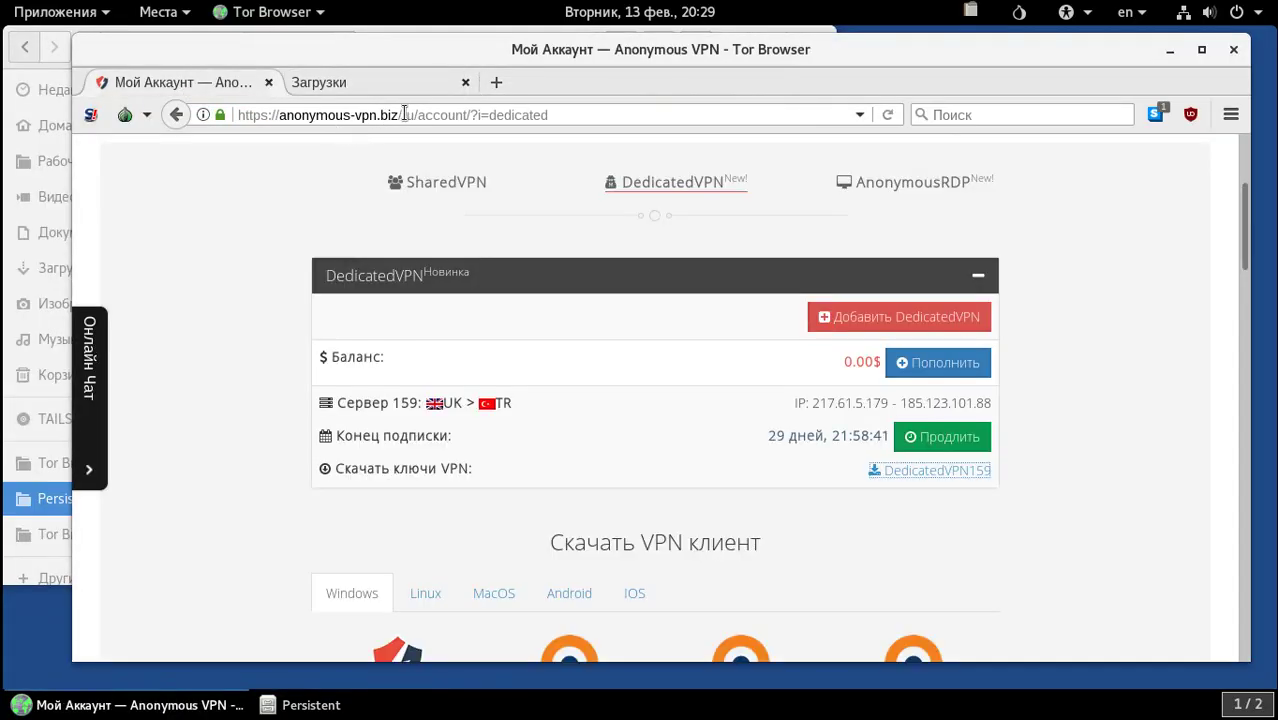
left_click_drag(404, 114, 648, 118)
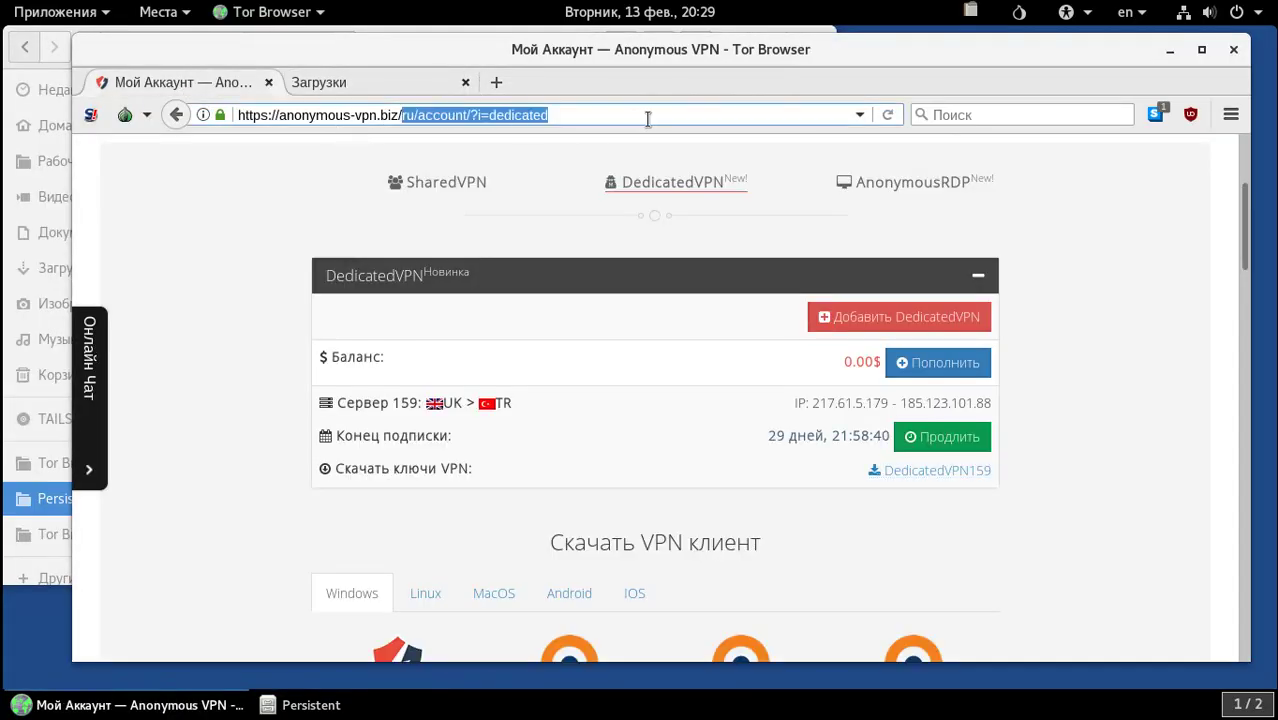
type("cons-")
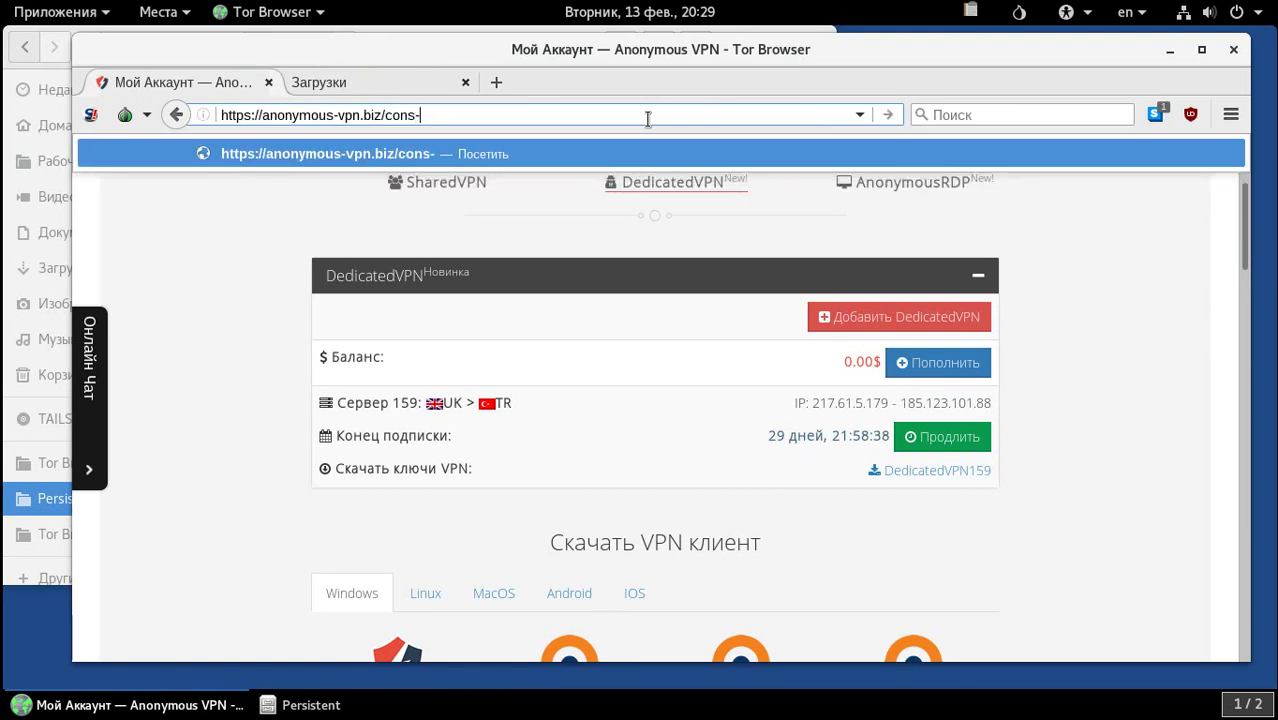
type("u/img/")
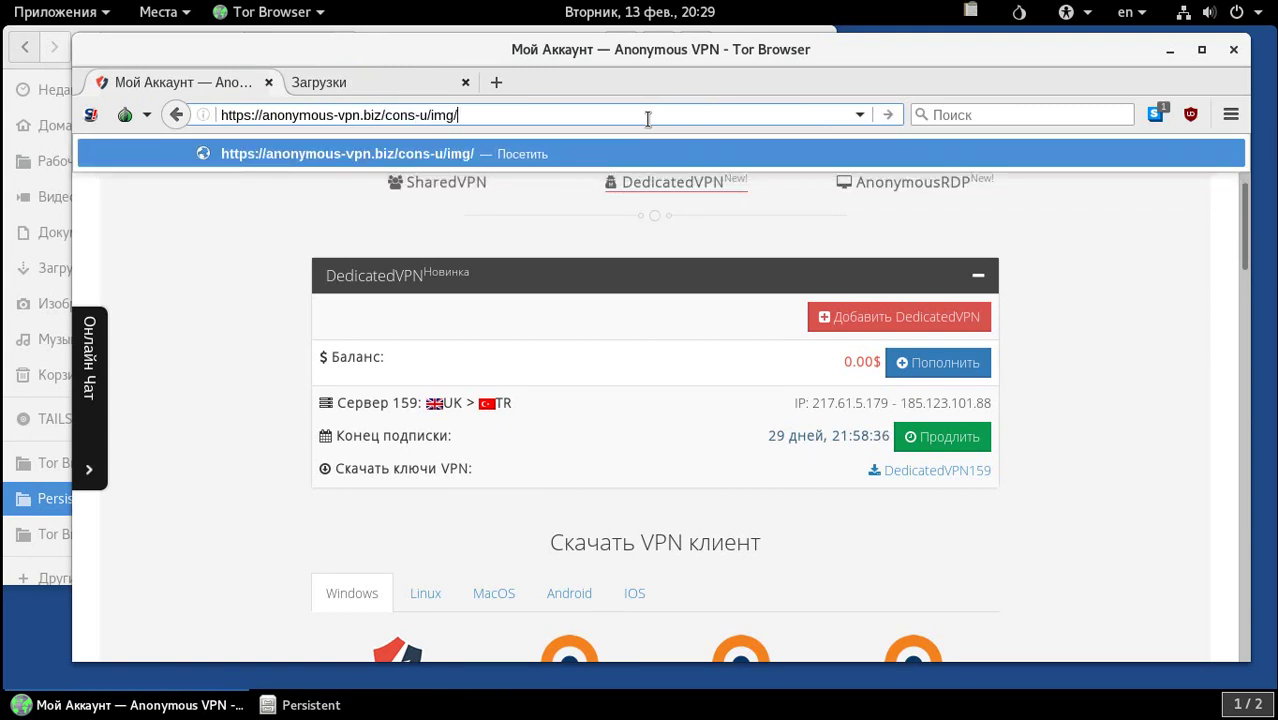
type("tails.sh")
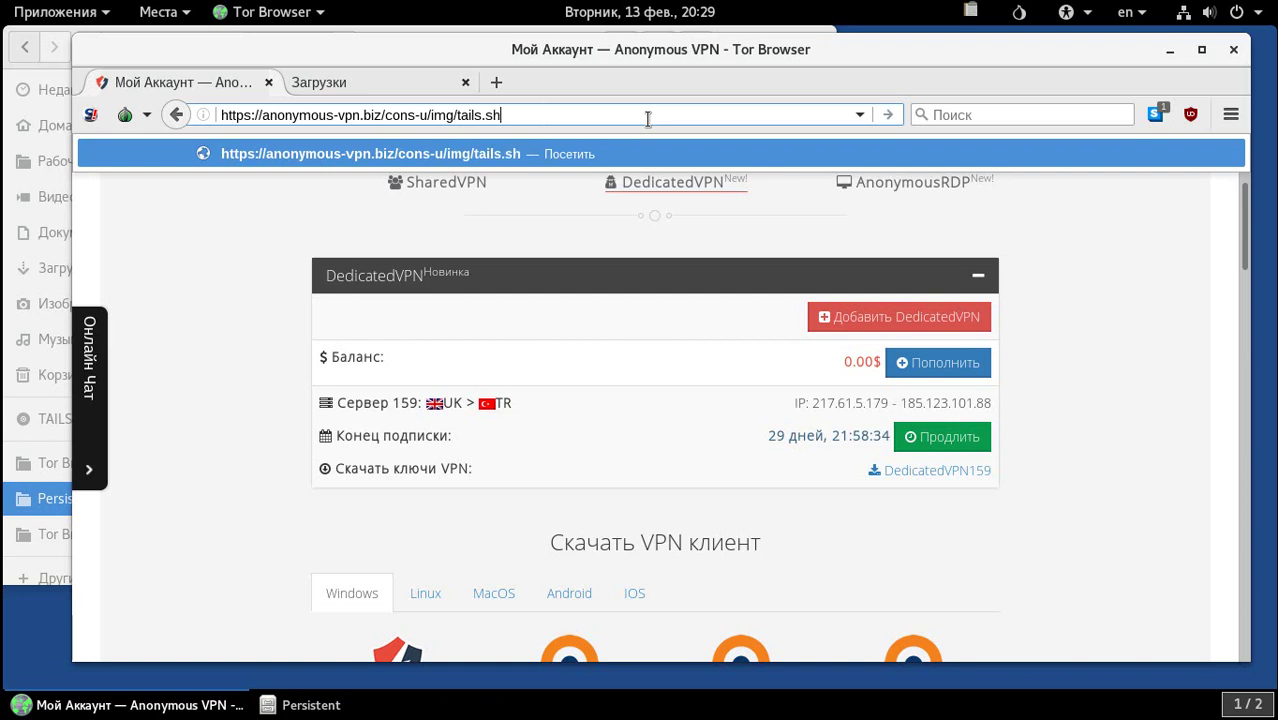
key("Return")
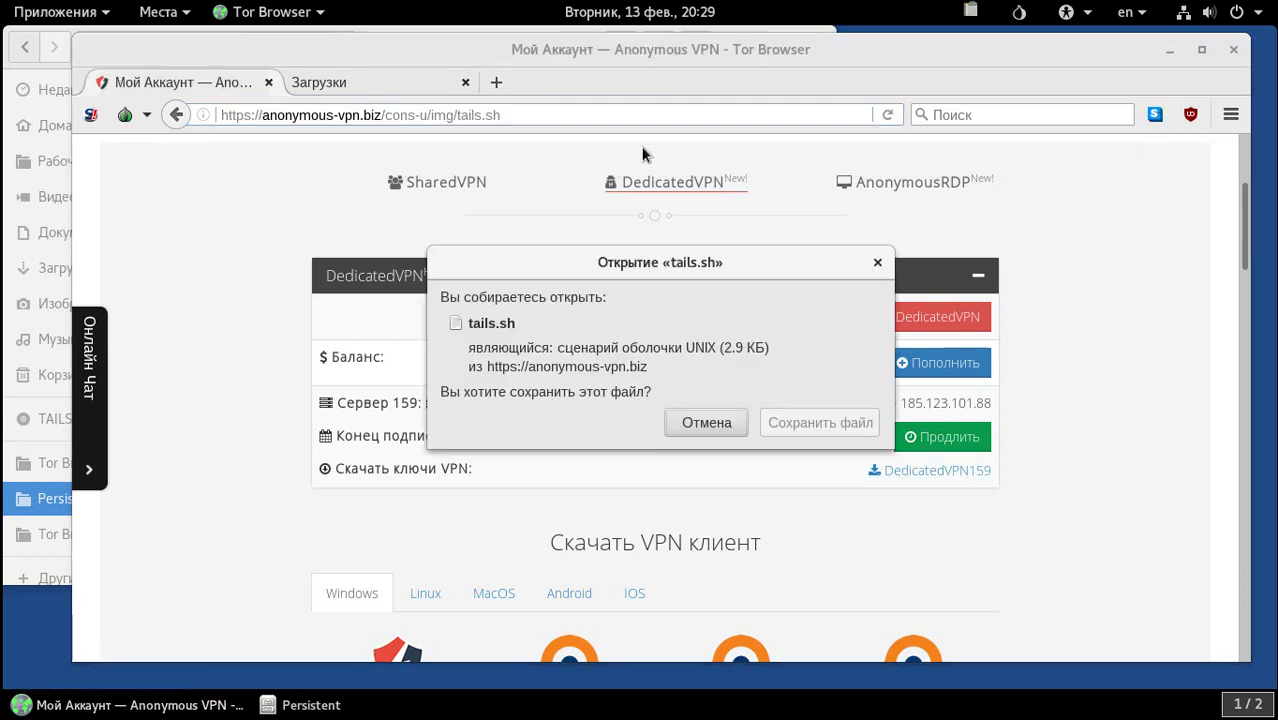
left_click(790, 422)
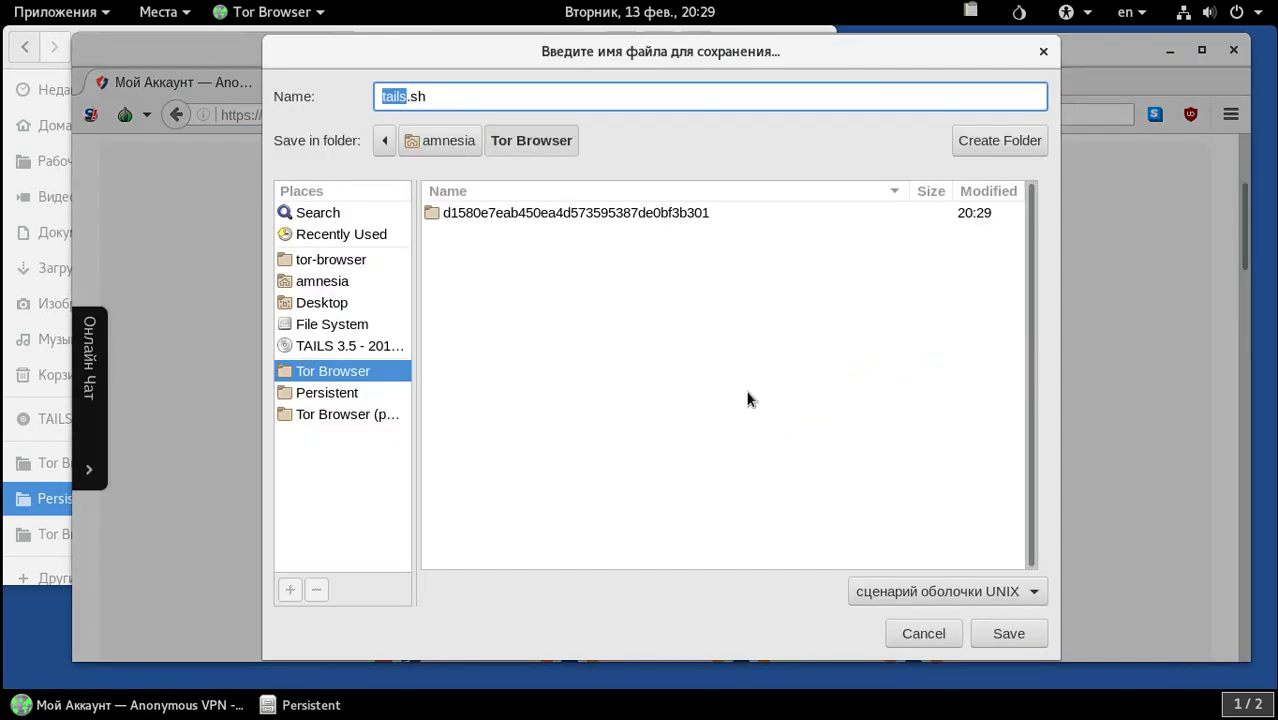
left_click(982, 630)
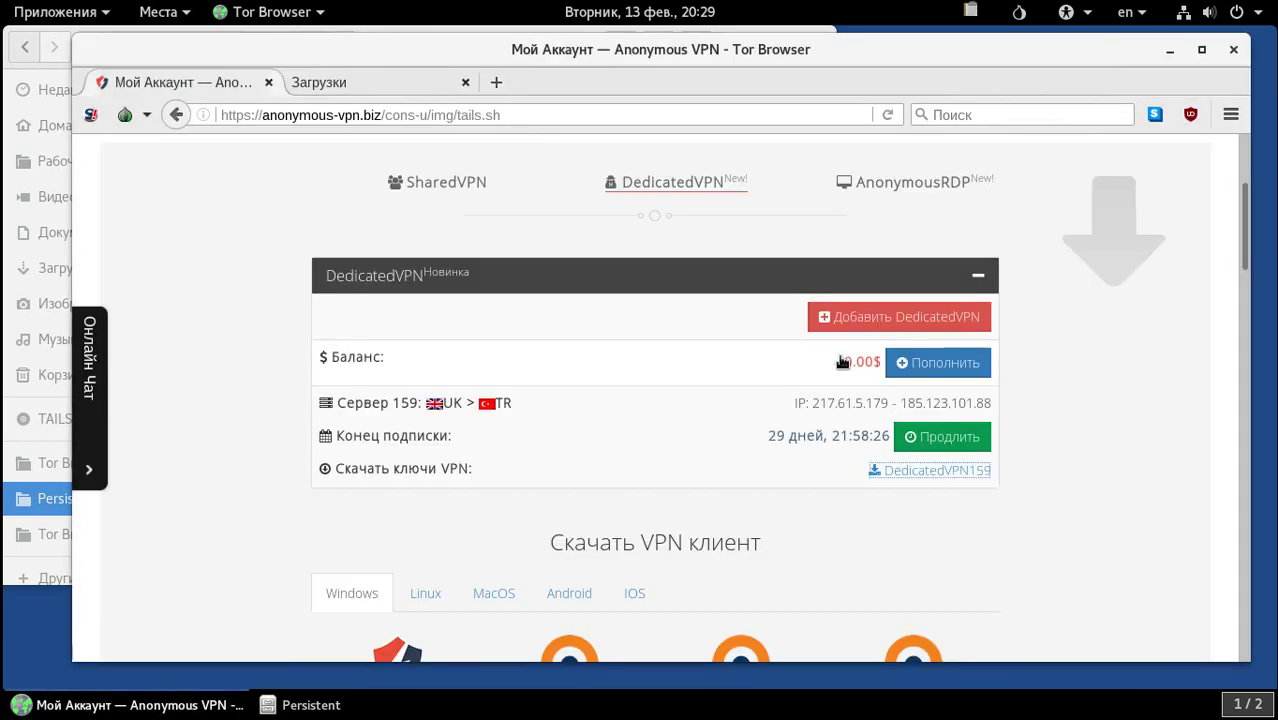
Show the downloaded tails.sh in its folder from the browser's Downloads list
left_click(1240, 113)
left_click(978, 495)
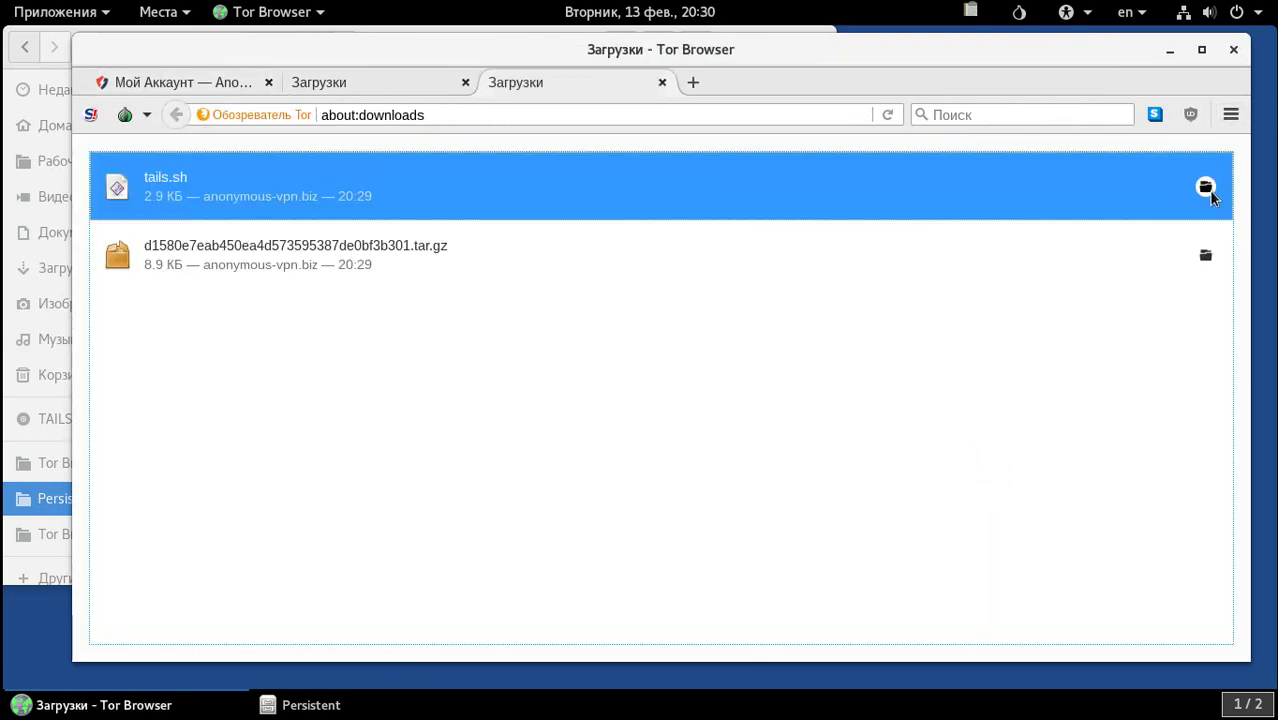
left_click(1206, 187)
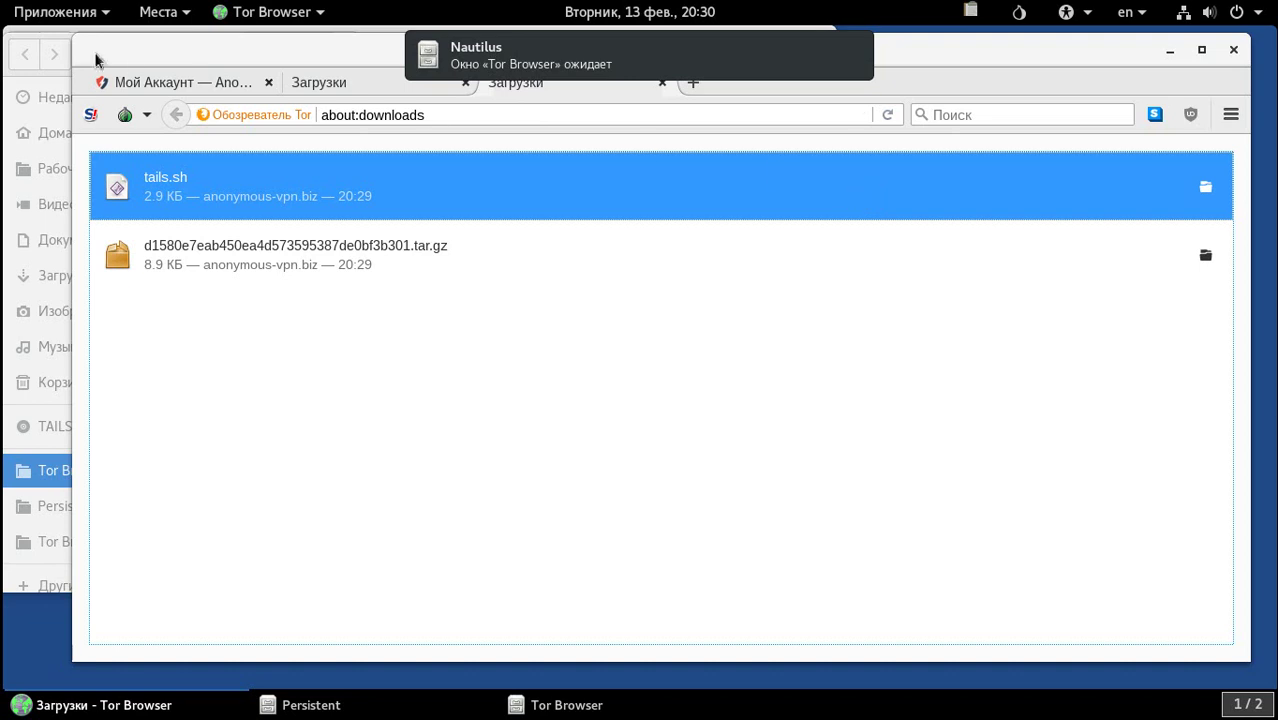
left_click(62, 48)
Copy tails.sh from the Tor Browser folder into the Persistent folder
right_click(406, 110)
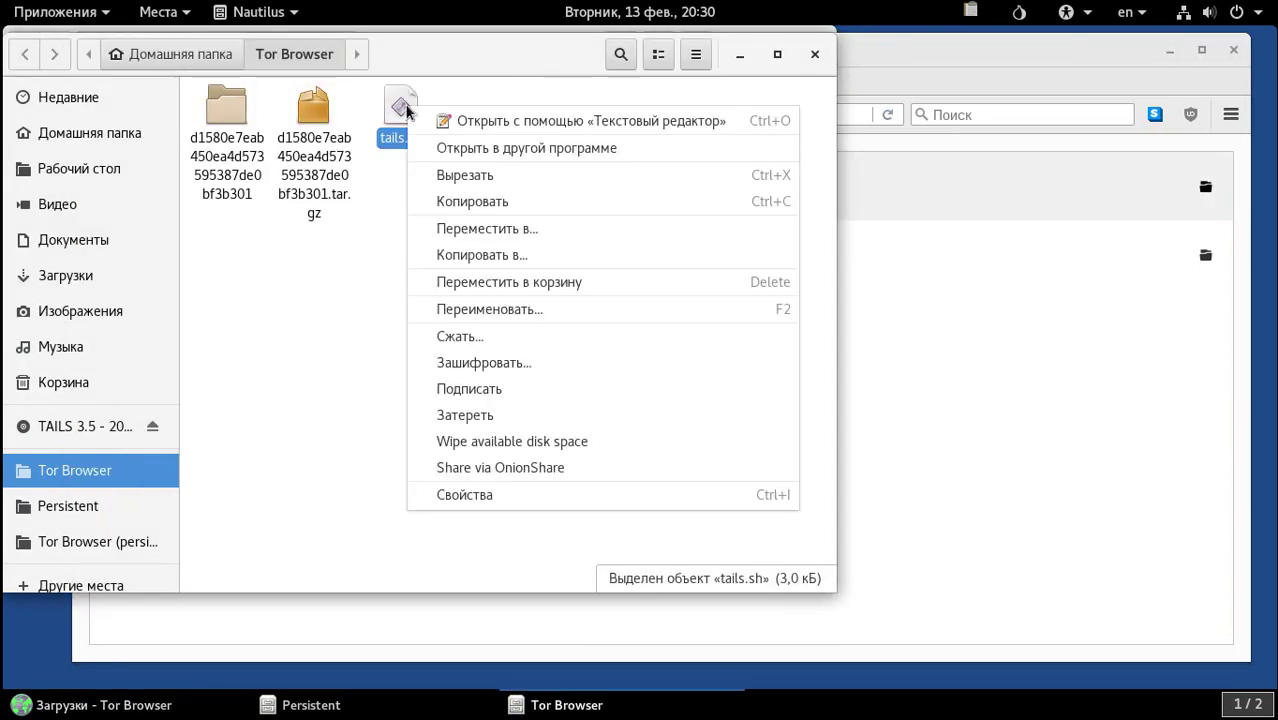
left_click(460, 211)
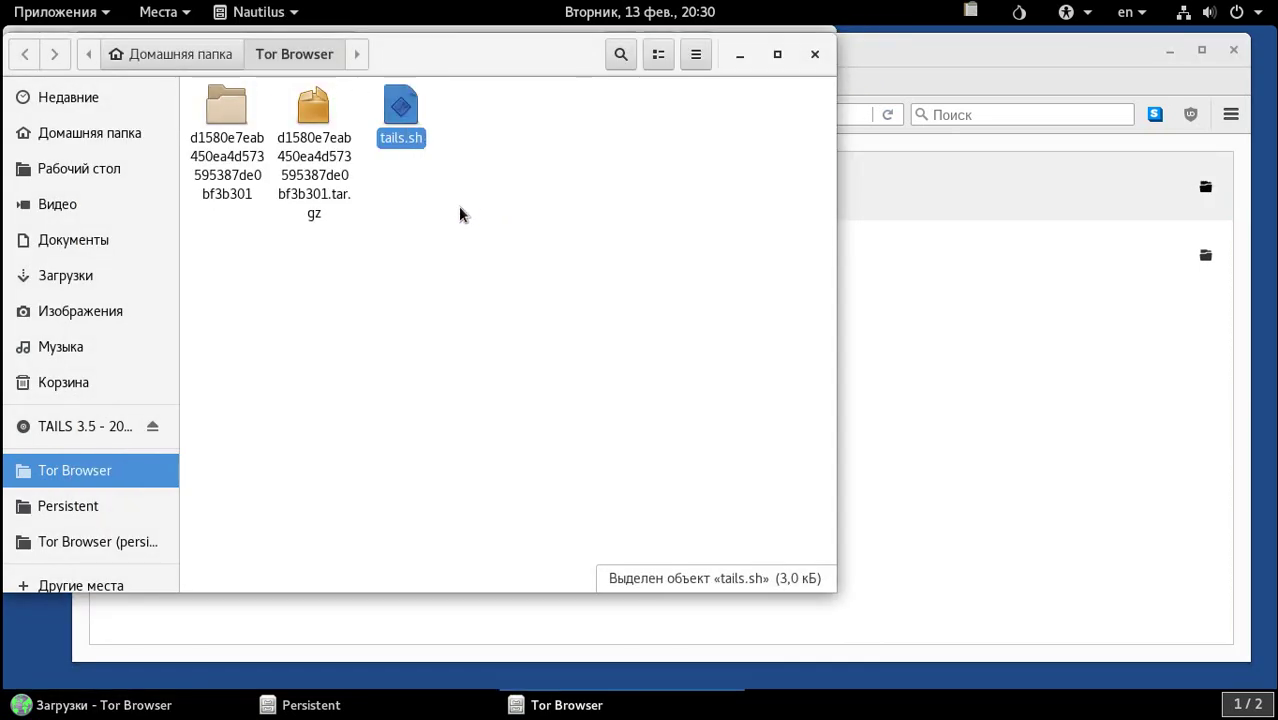
left_click(106, 506)
right_click(388, 358)
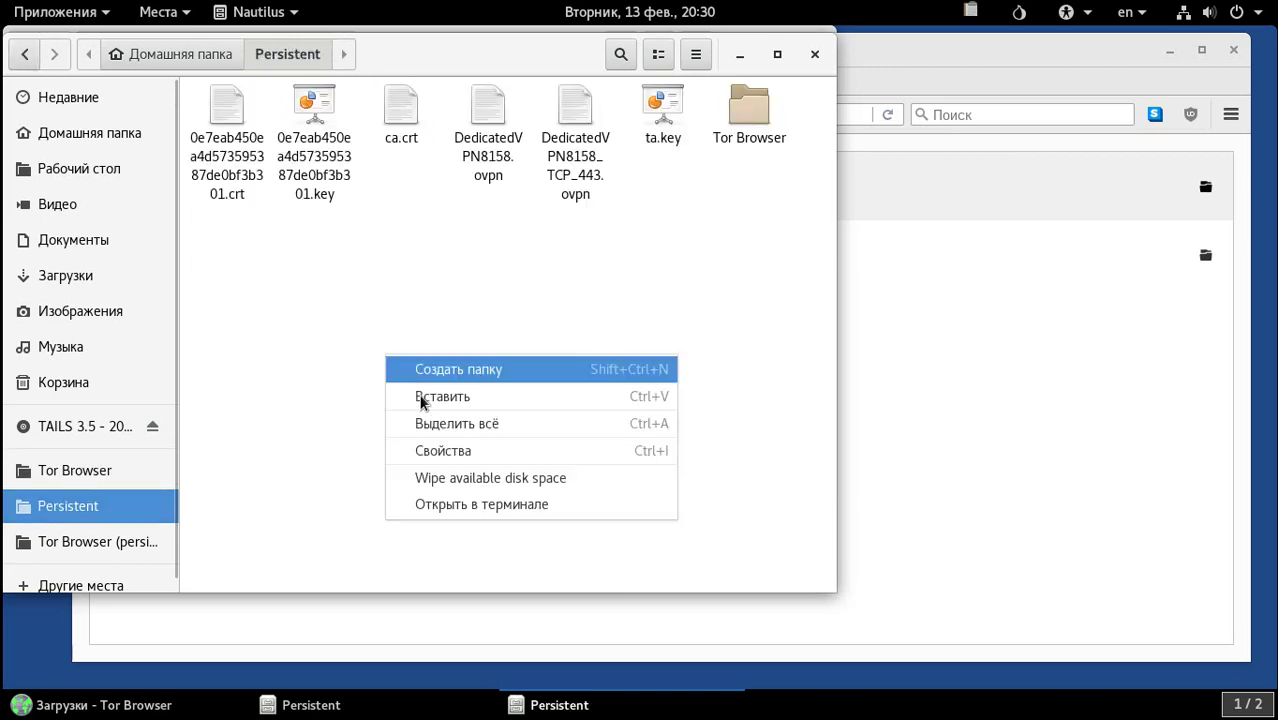
left_click(442, 396)
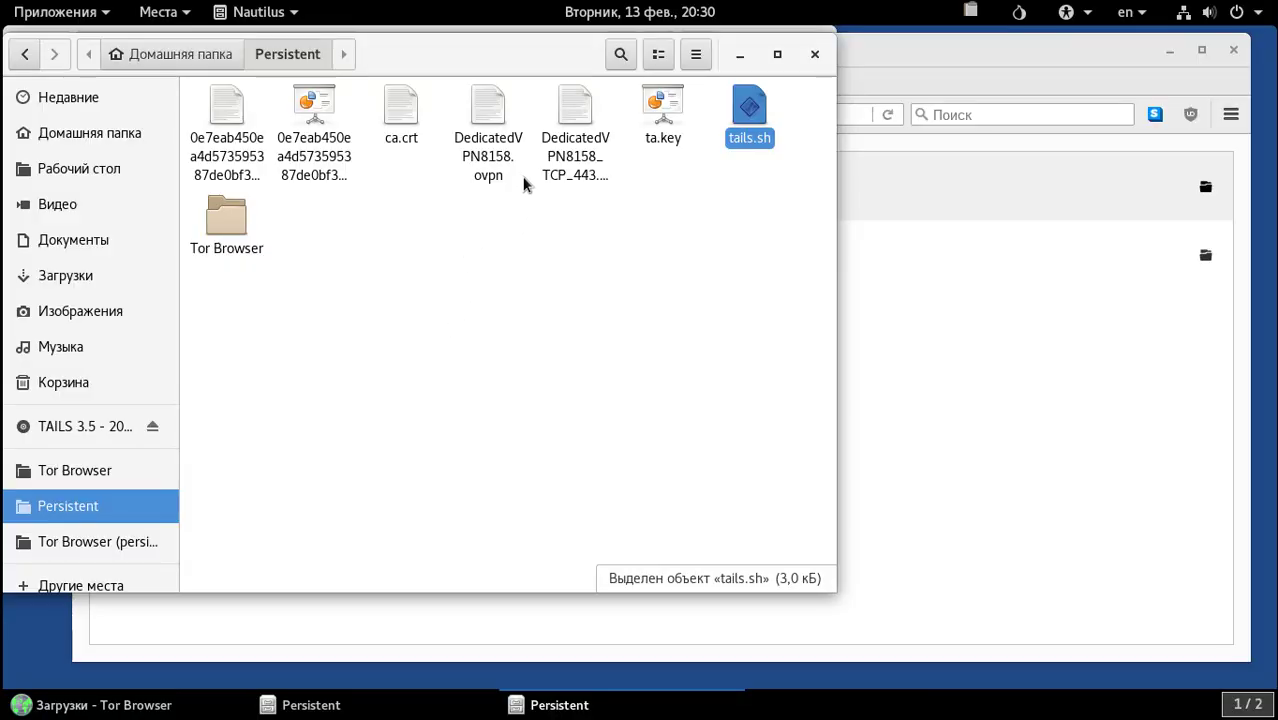
Rename DedicatedVPN8158.ovpn to tov.ovpn
left_click(490, 180)
right_click(481, 150)
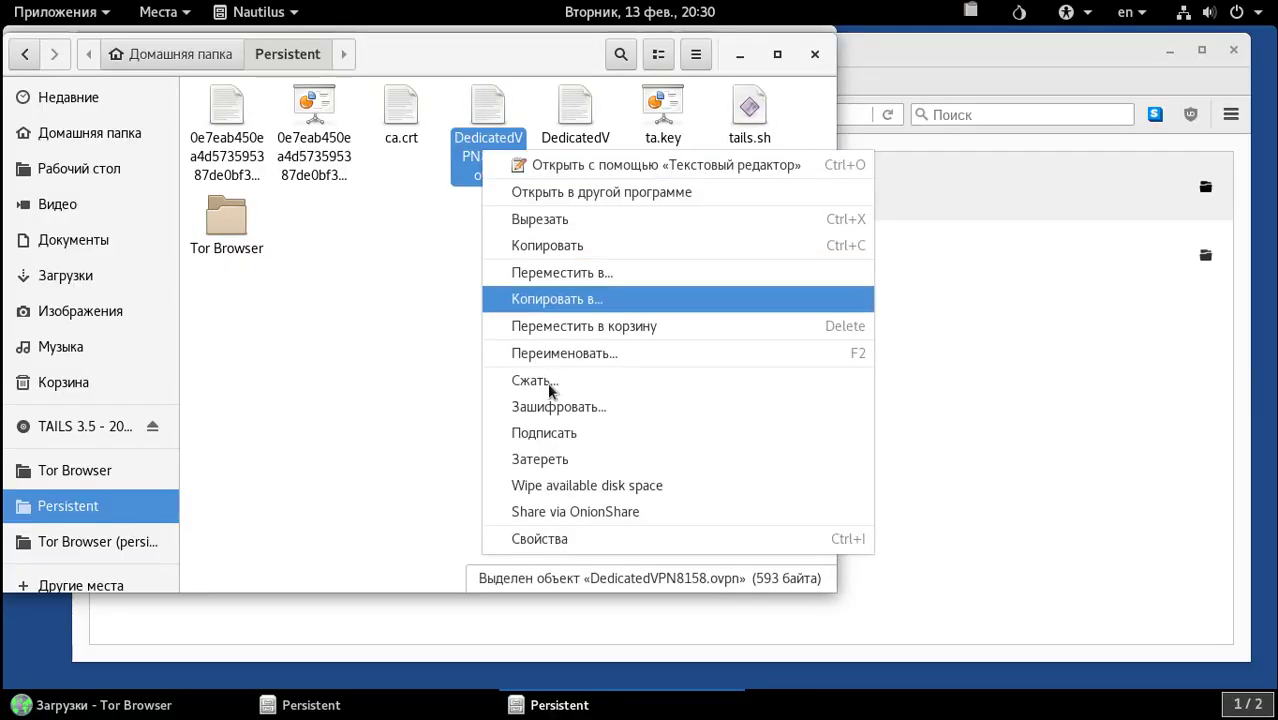
left_click(560, 366)
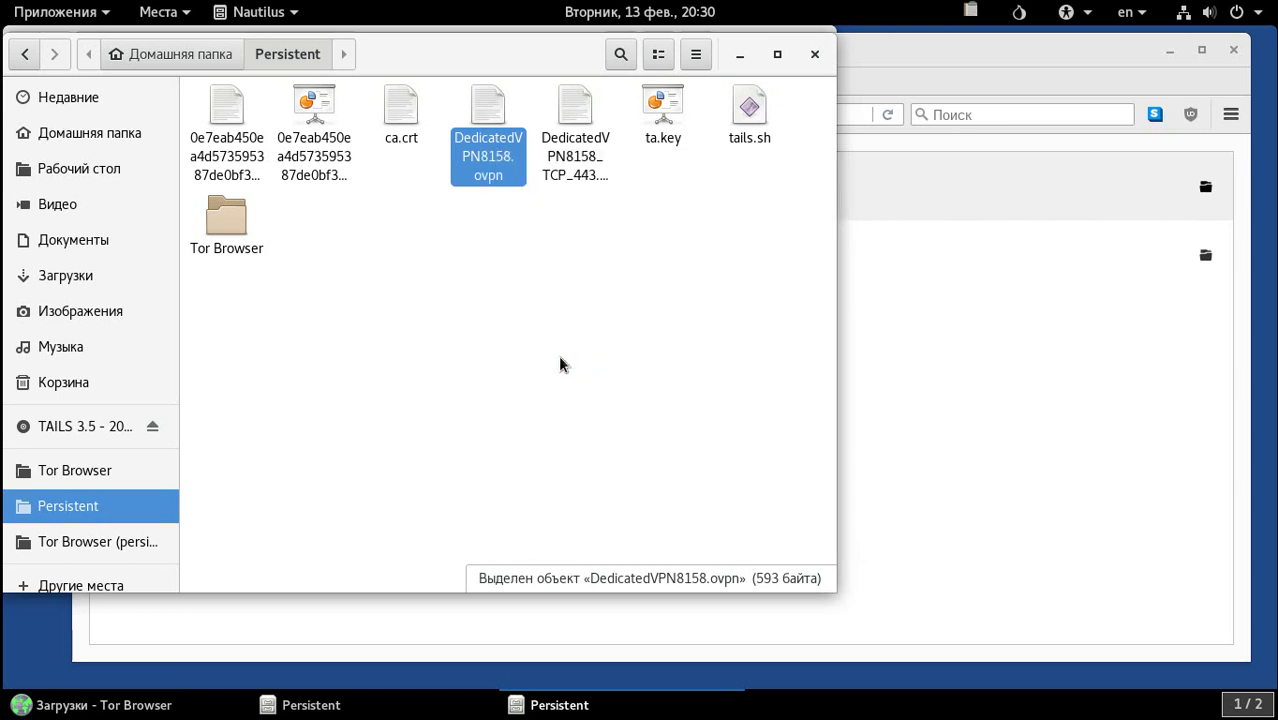
type("tov.ovpn")
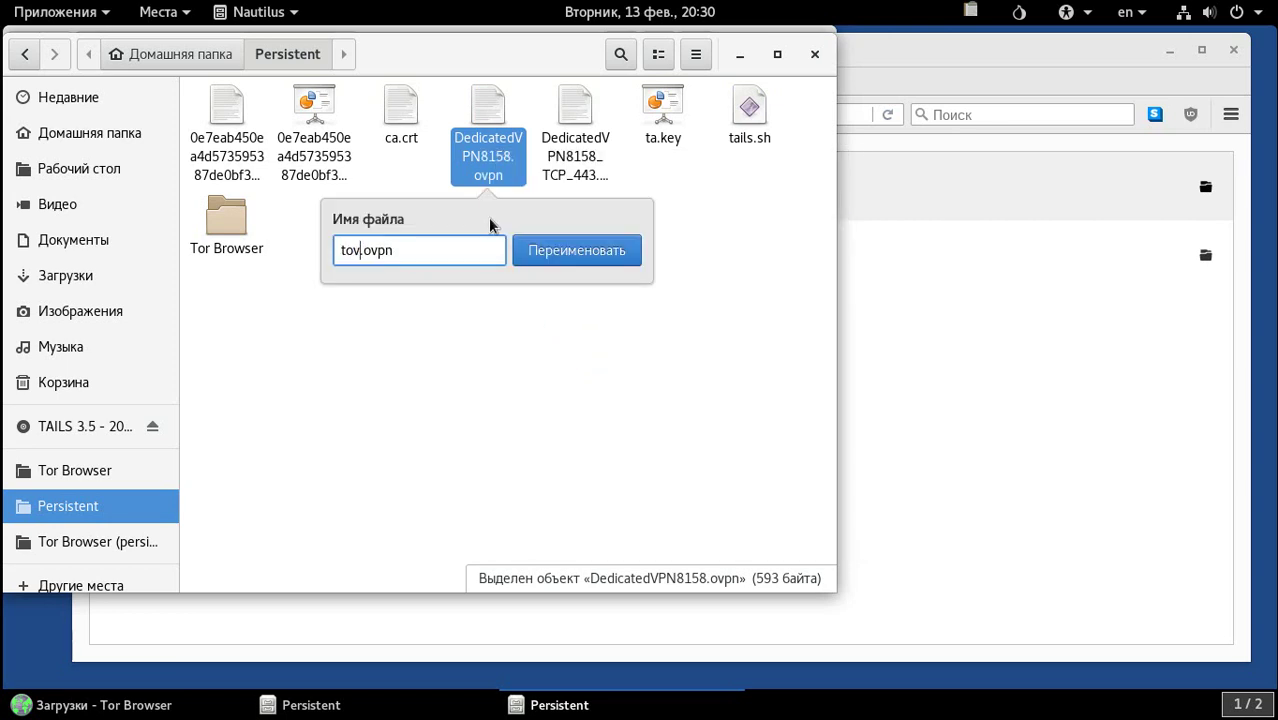
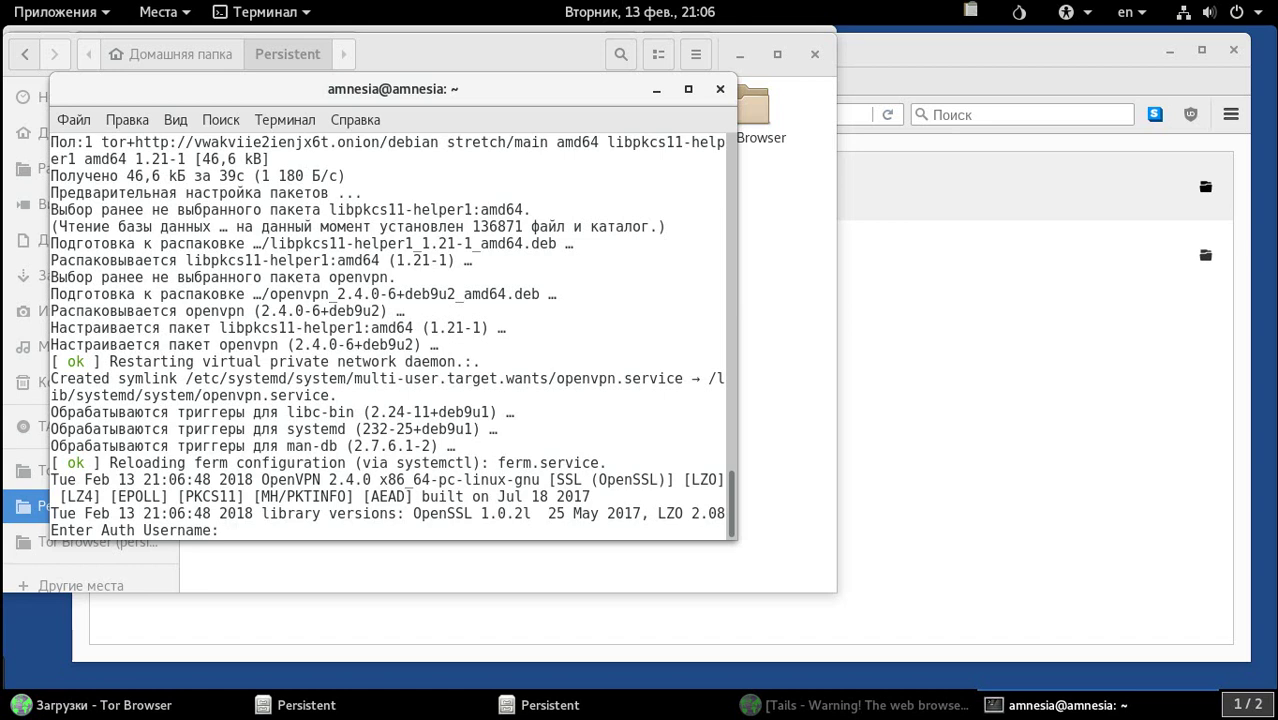
Enter the VPN account username and password at the OpenVPN authentication prompts
type("test@35")
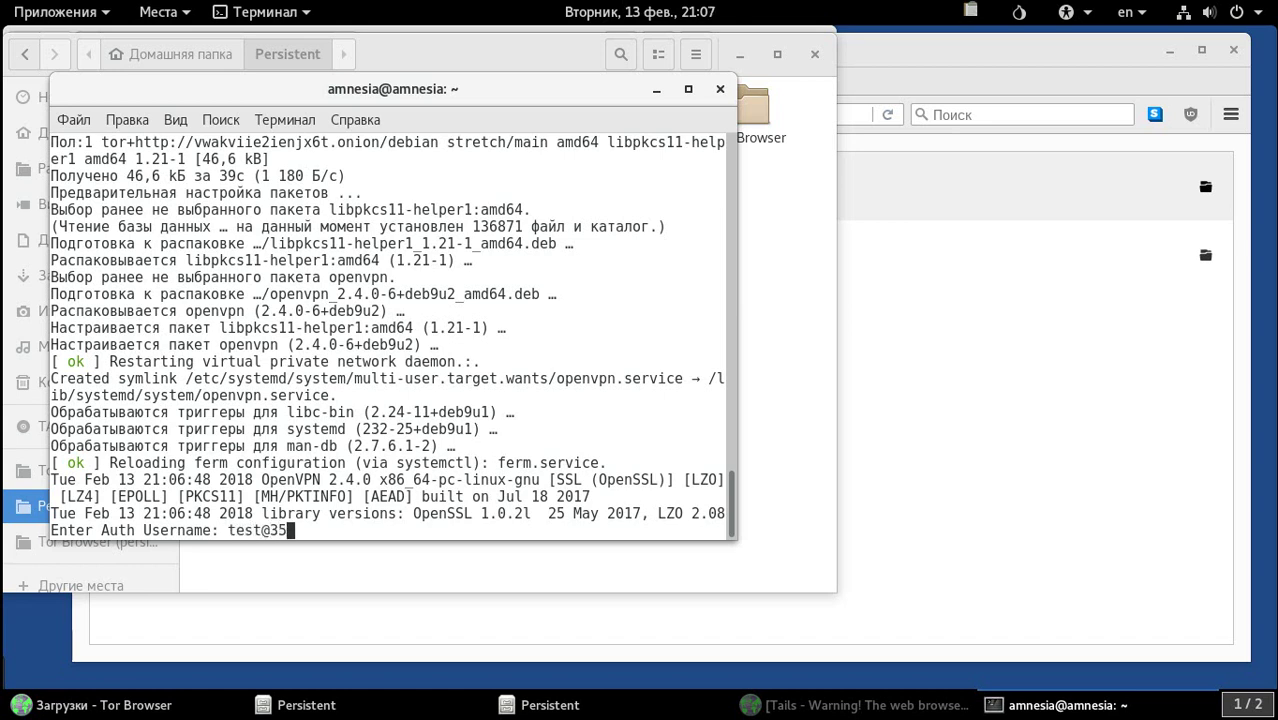
key("BackSpace")
key("BackSpace")
key("BackSpace")
type("35@test.")
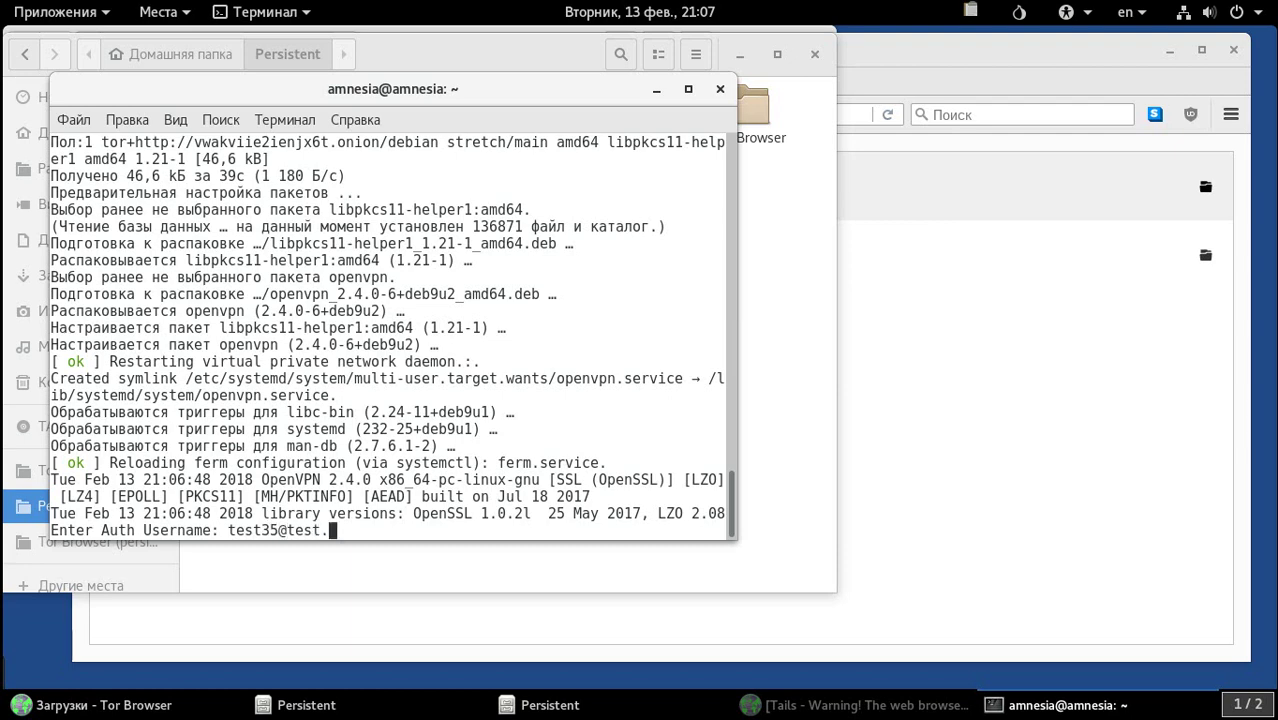
type("com")
key("Return")
type("****")
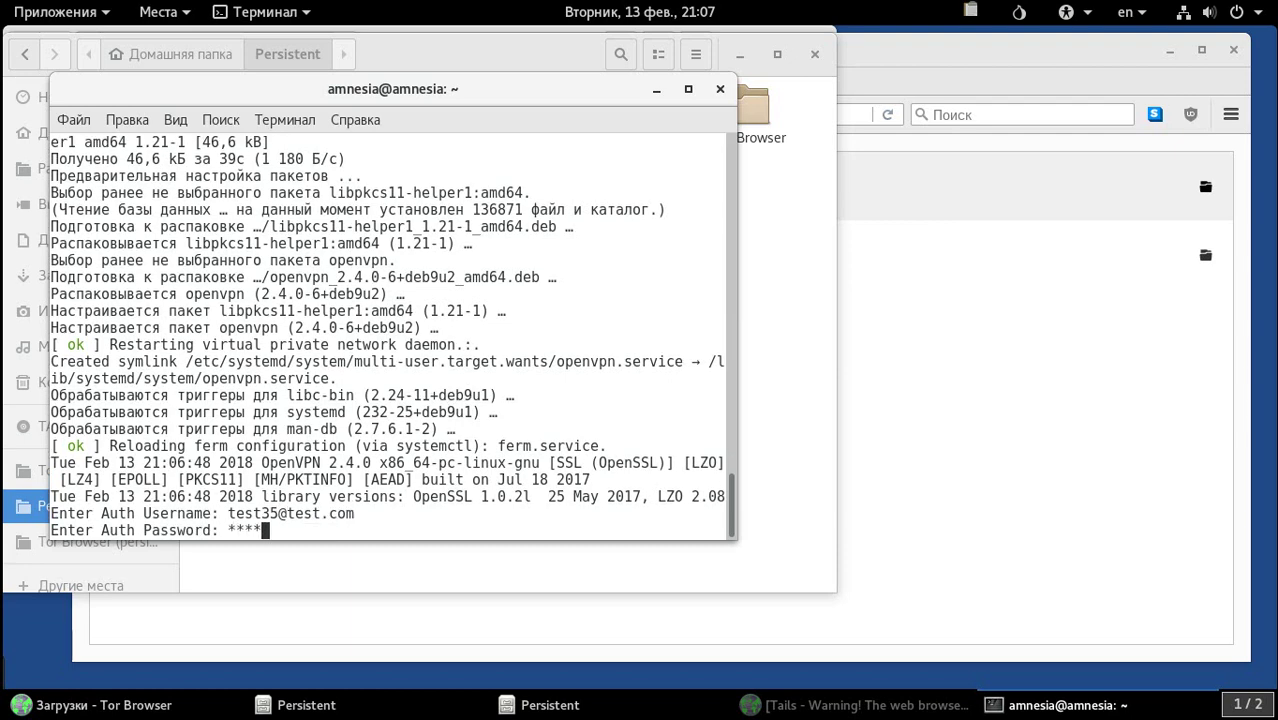
type("**")
key("Return")
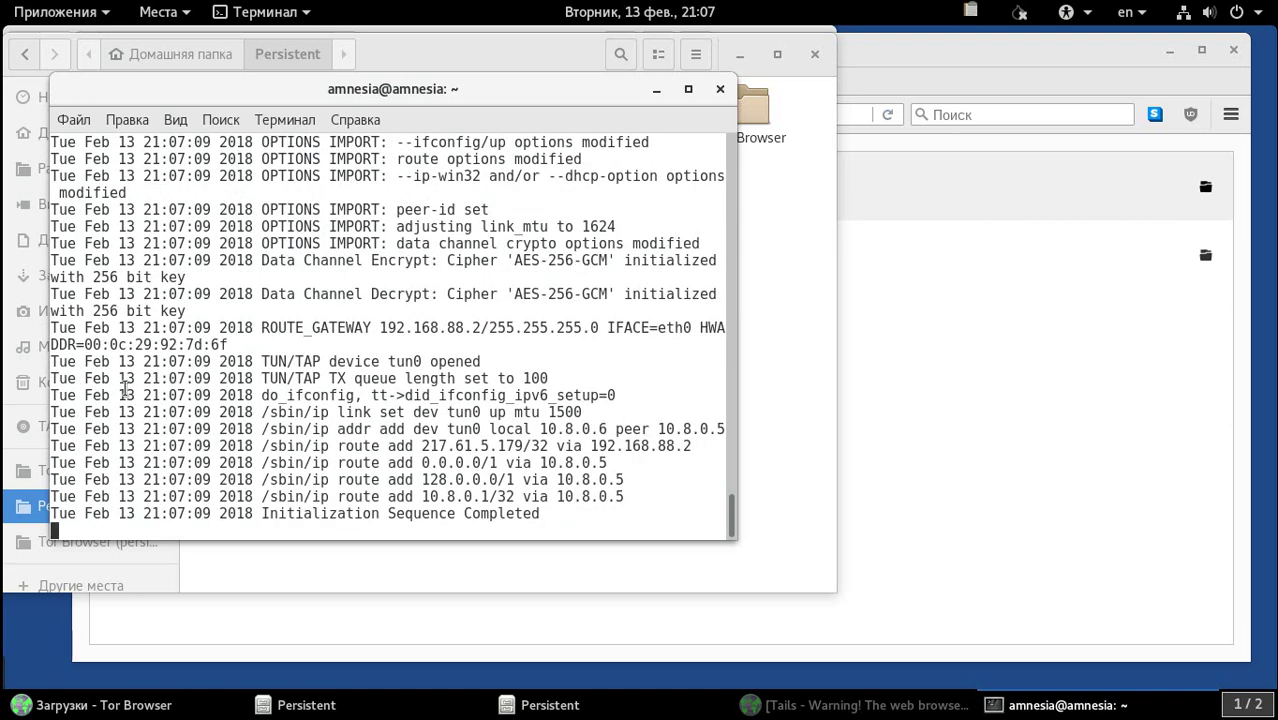
Highlight the 'Initialization Sequence Completed' log line confirming the DoubleVPN tunnel is up
double_click(297, 512)
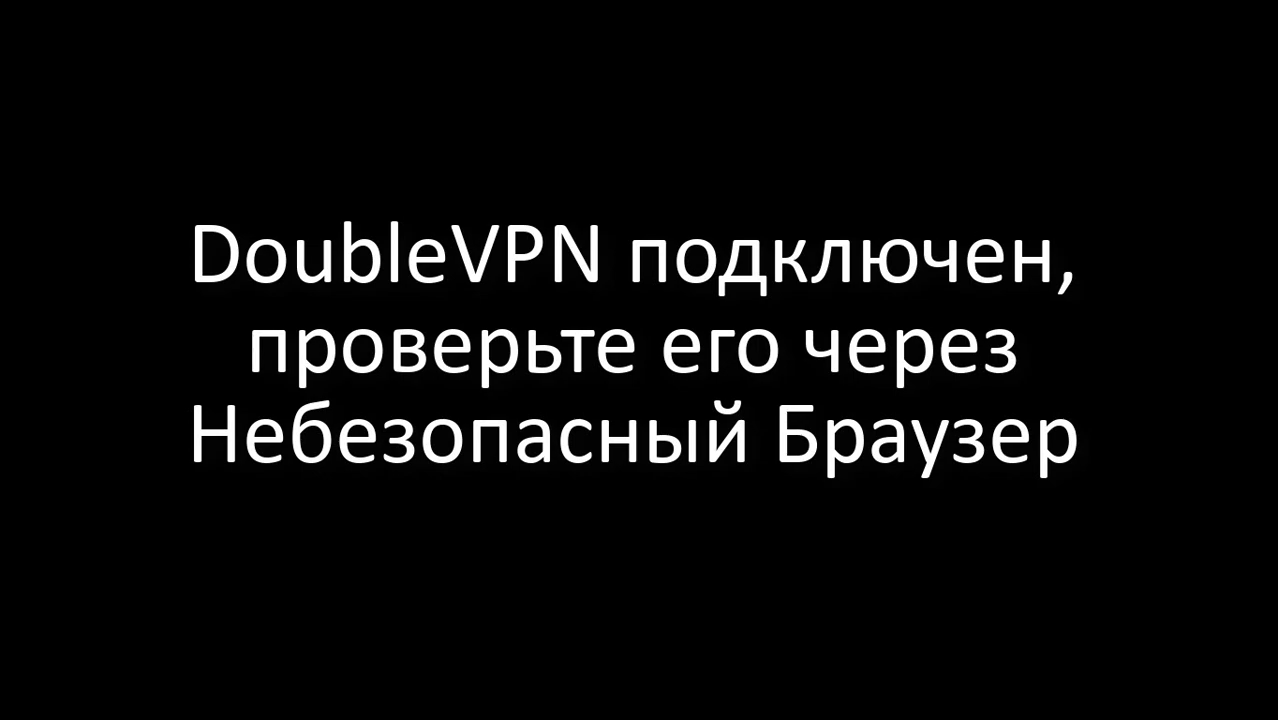
left_click_drag(297, 512, 540, 513)
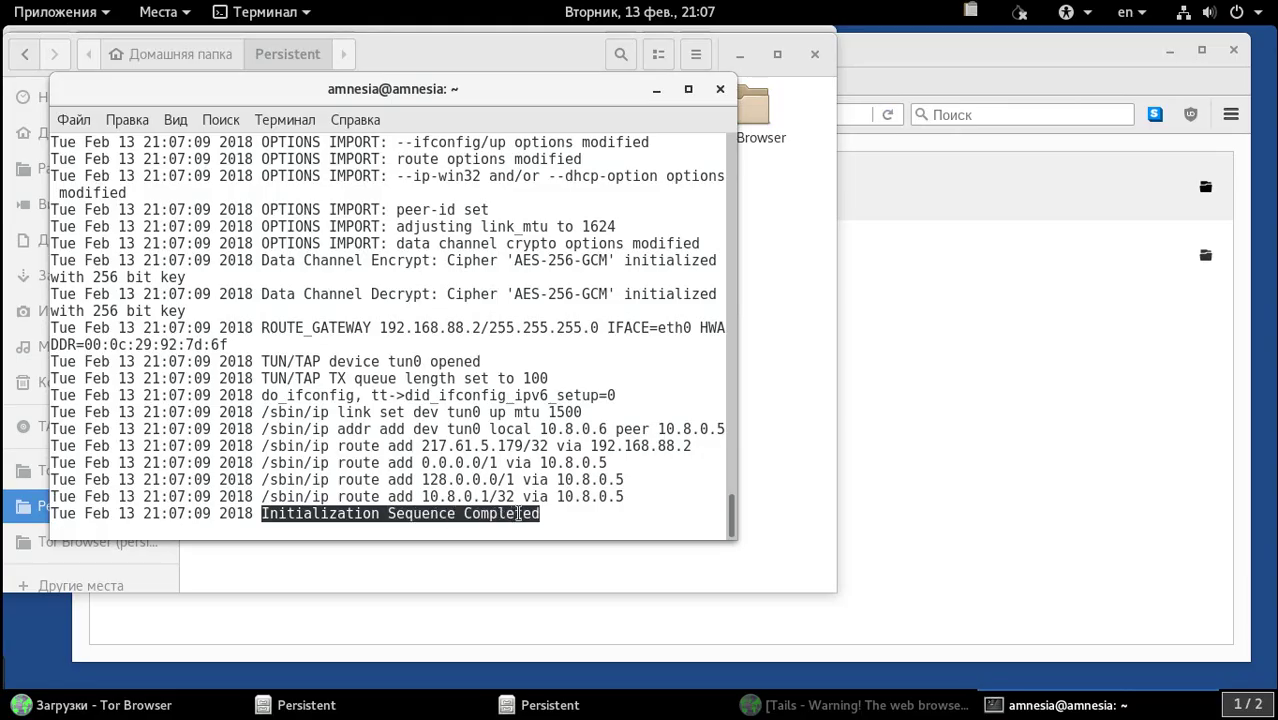
left_click(515, 512)
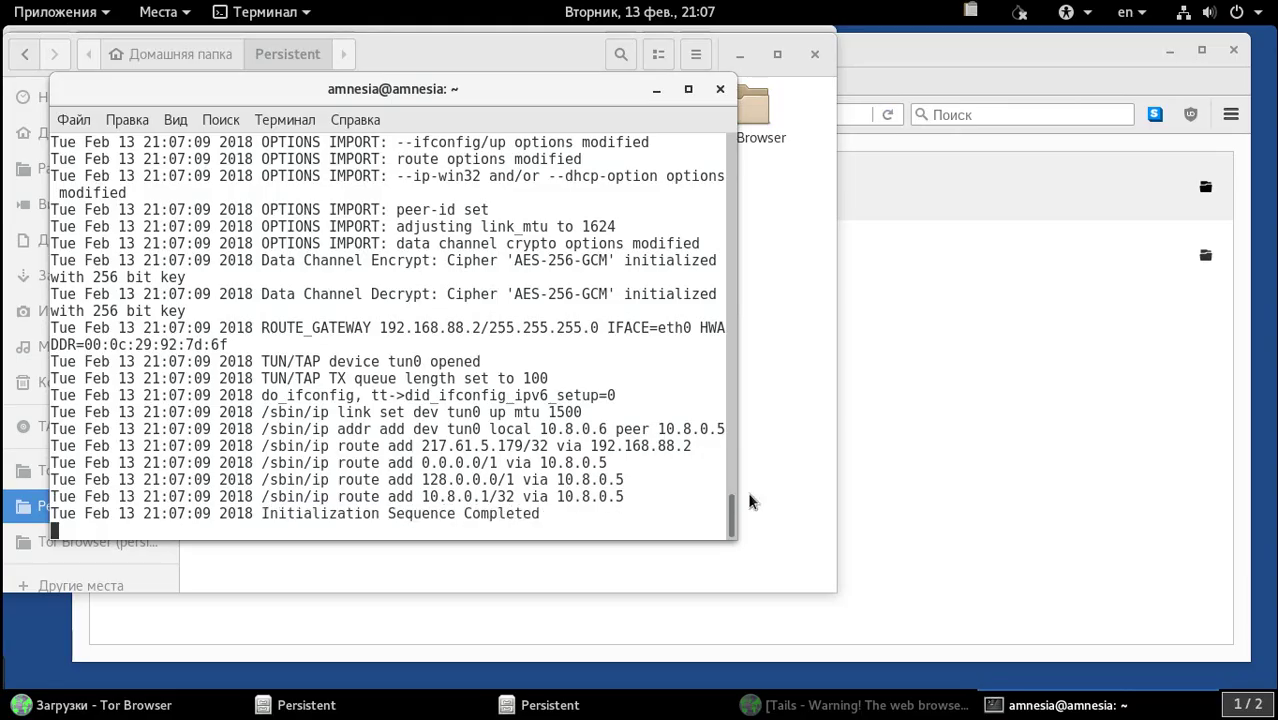
left_click(830, 705)
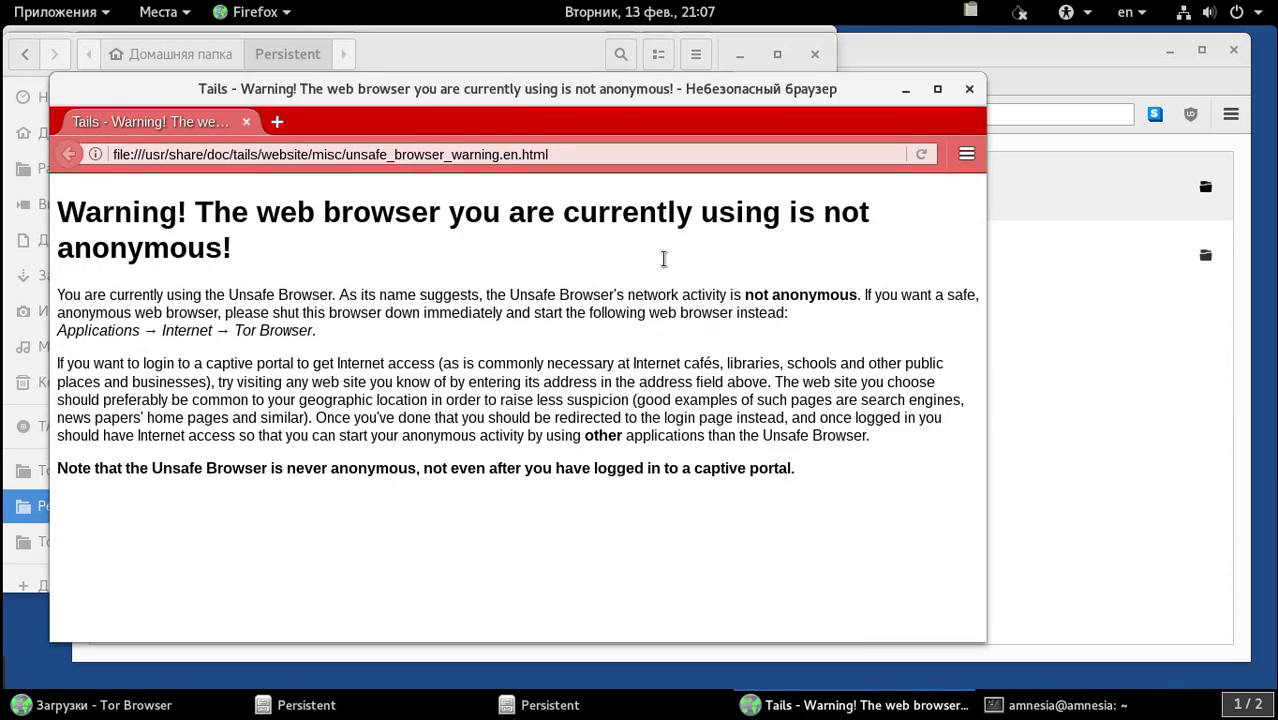
Load 2ip.ru in Unsafe Browser and highlight the reported public IP
left_click(572, 154)
double_click(378, 154)
type("2")
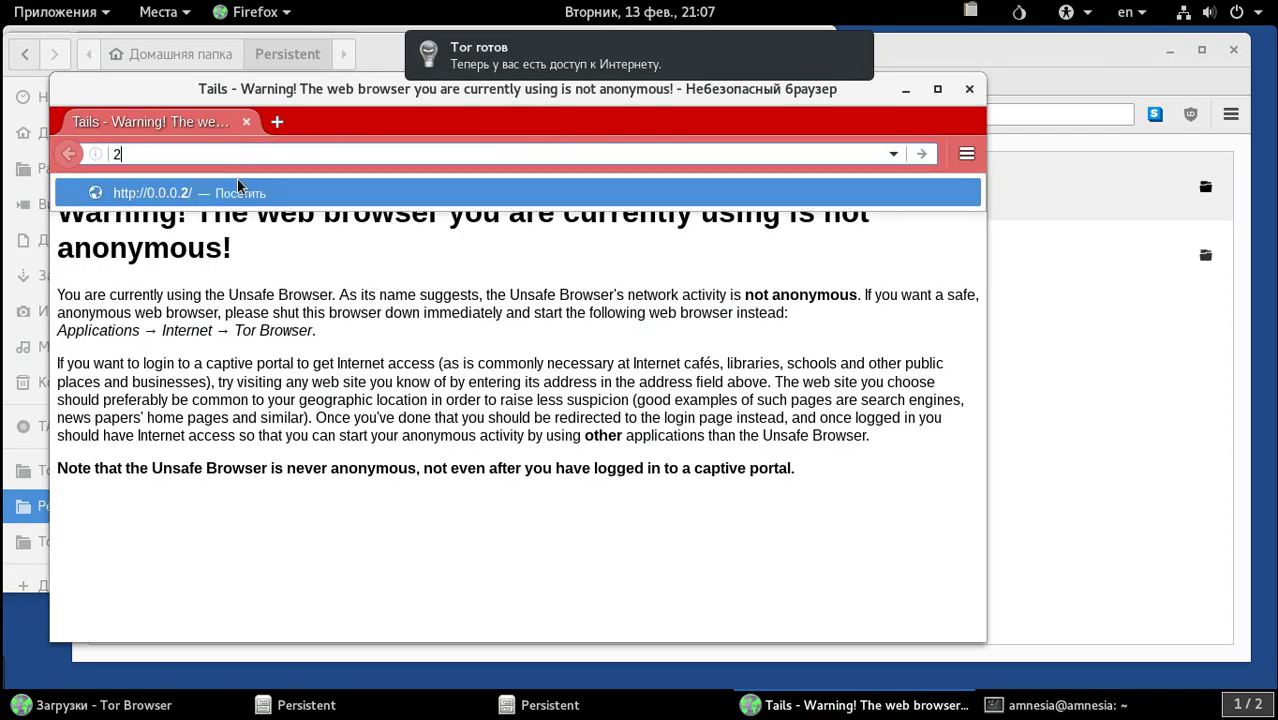
type("ip.ru")
key("Return")
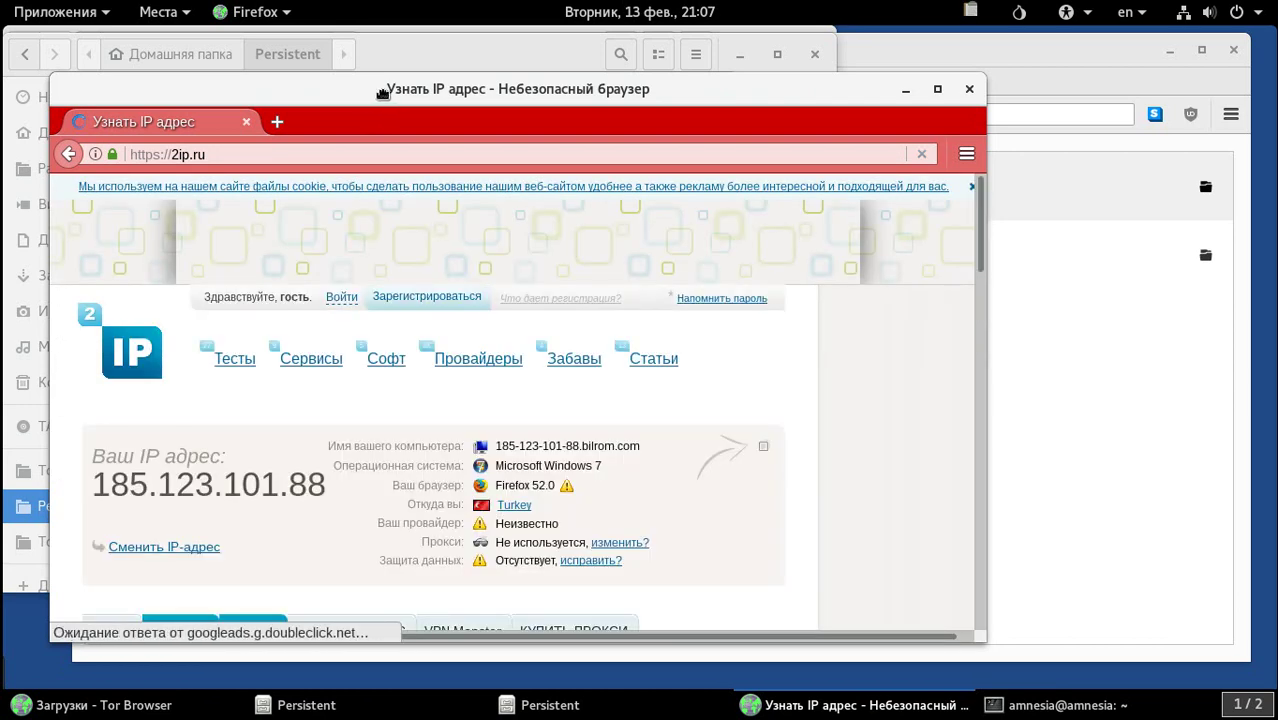
left_click_drag(362, 100, 649, 142)
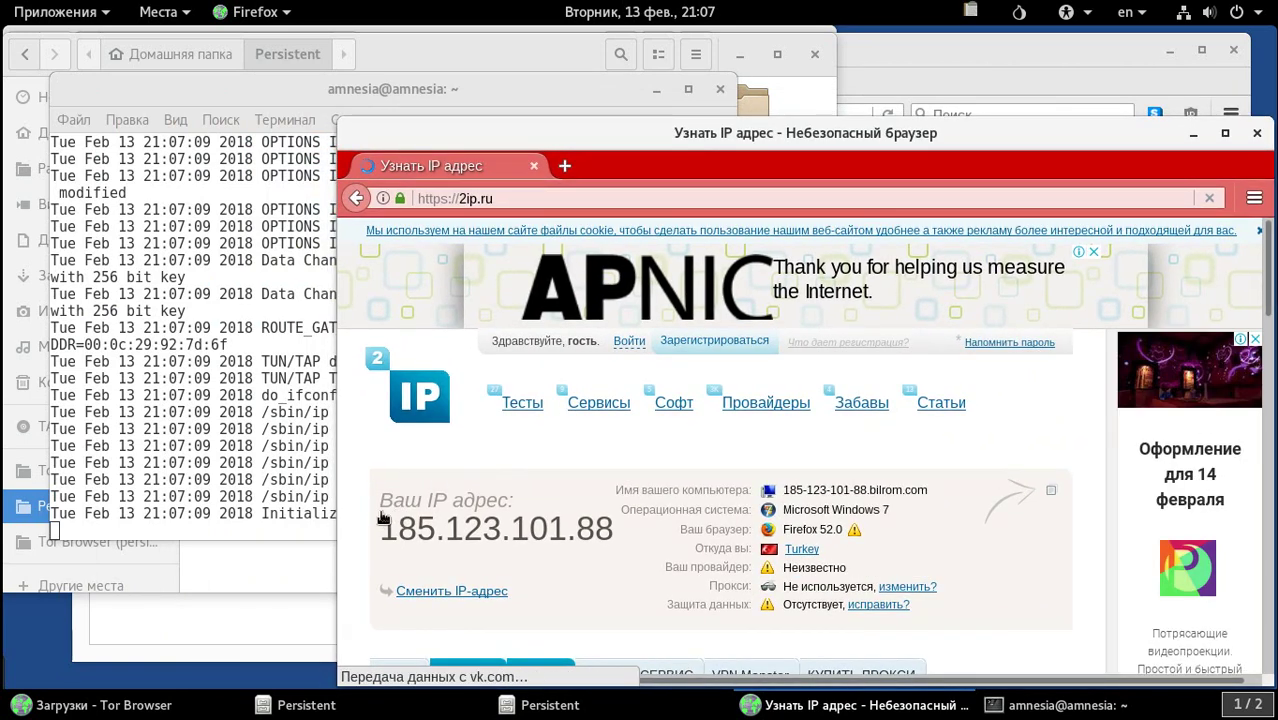
left_click_drag(453, 510, 857, 546)
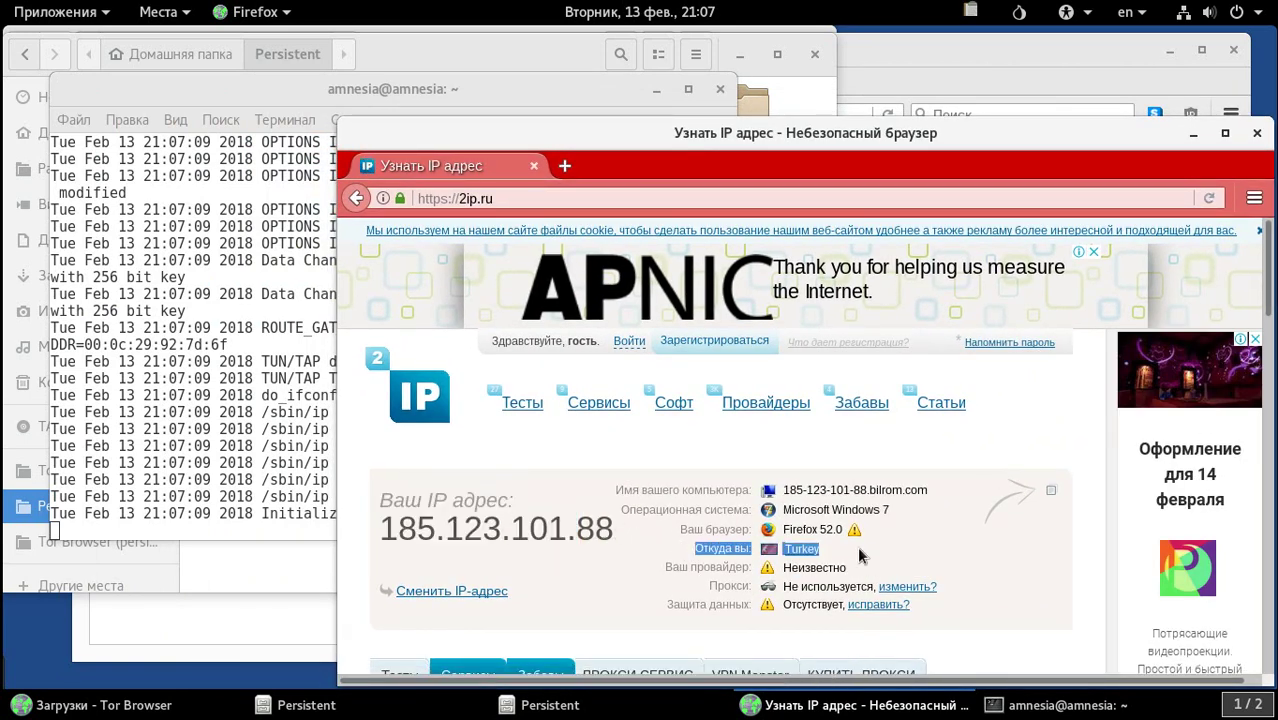
On the Tor Browser VPN account page, highlight the matching exit IP 185.123.101.88
left_click(152, 708)
left_click(174, 85)
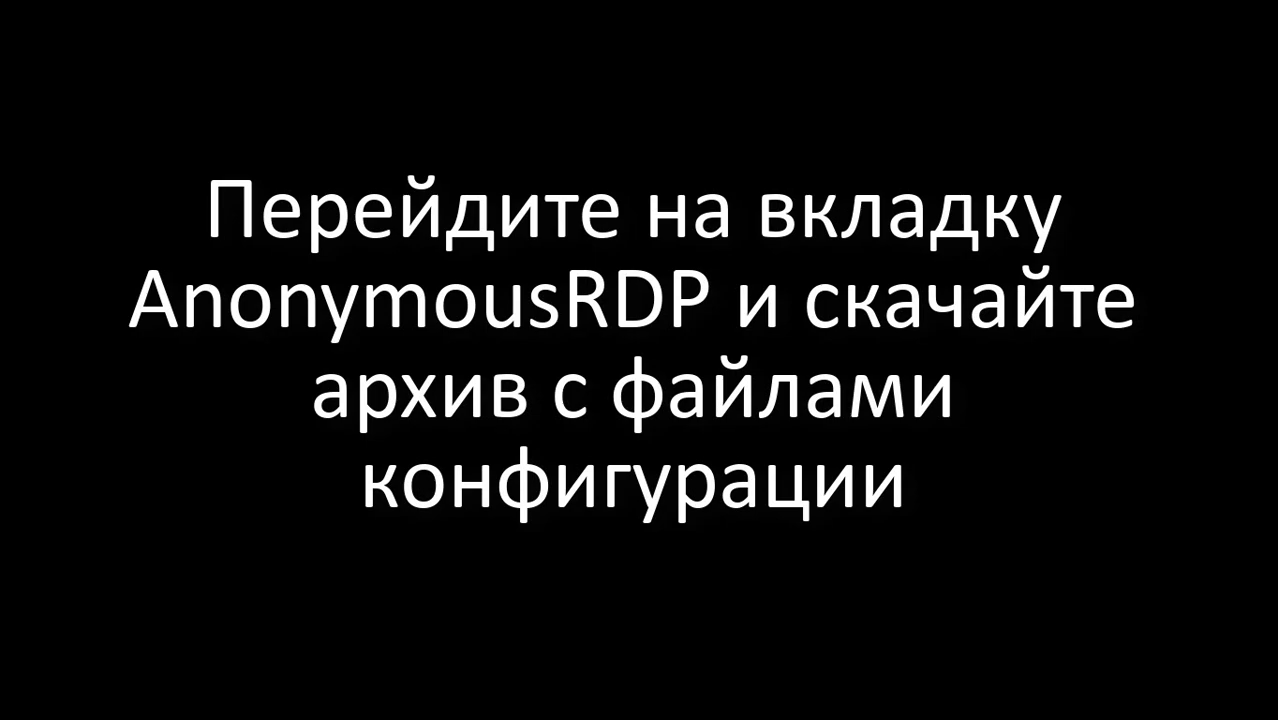
left_click_drag(991, 403, 900, 405)
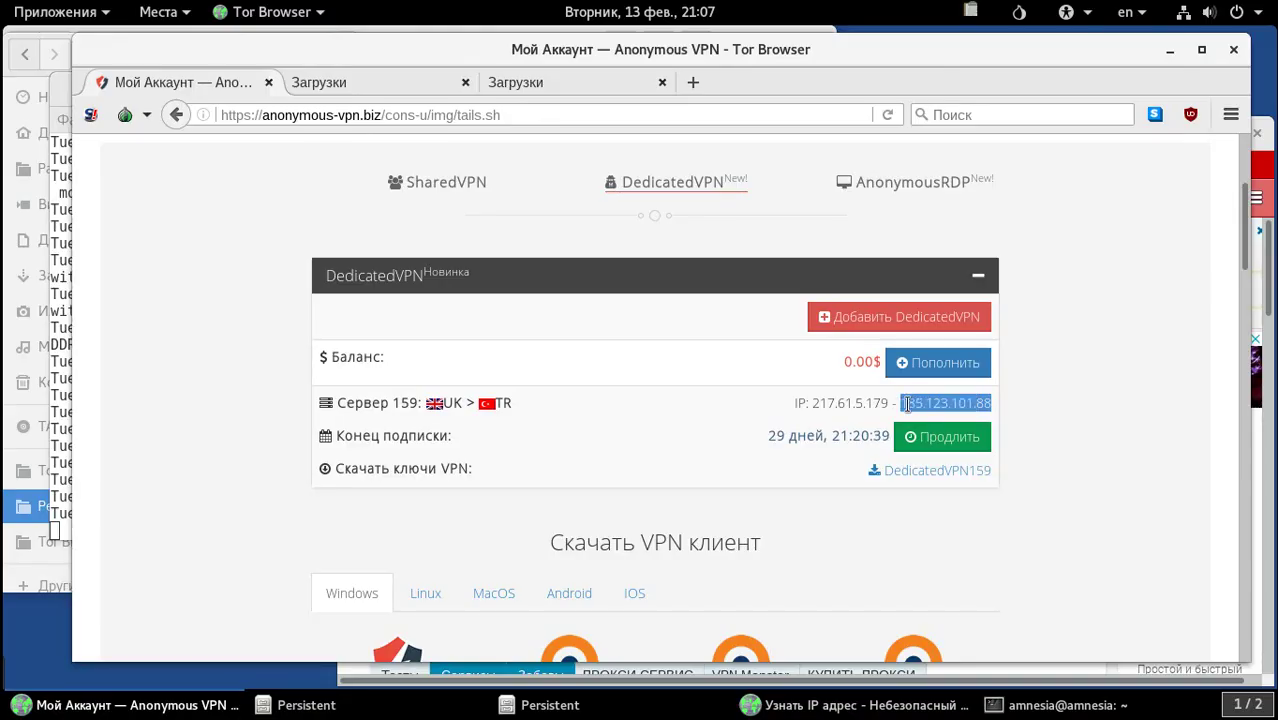
In the AnonymousRDP section, locate server 22 FR (54.36.238.3) and download its AnonymousRDP22 config
left_click(998, 410)
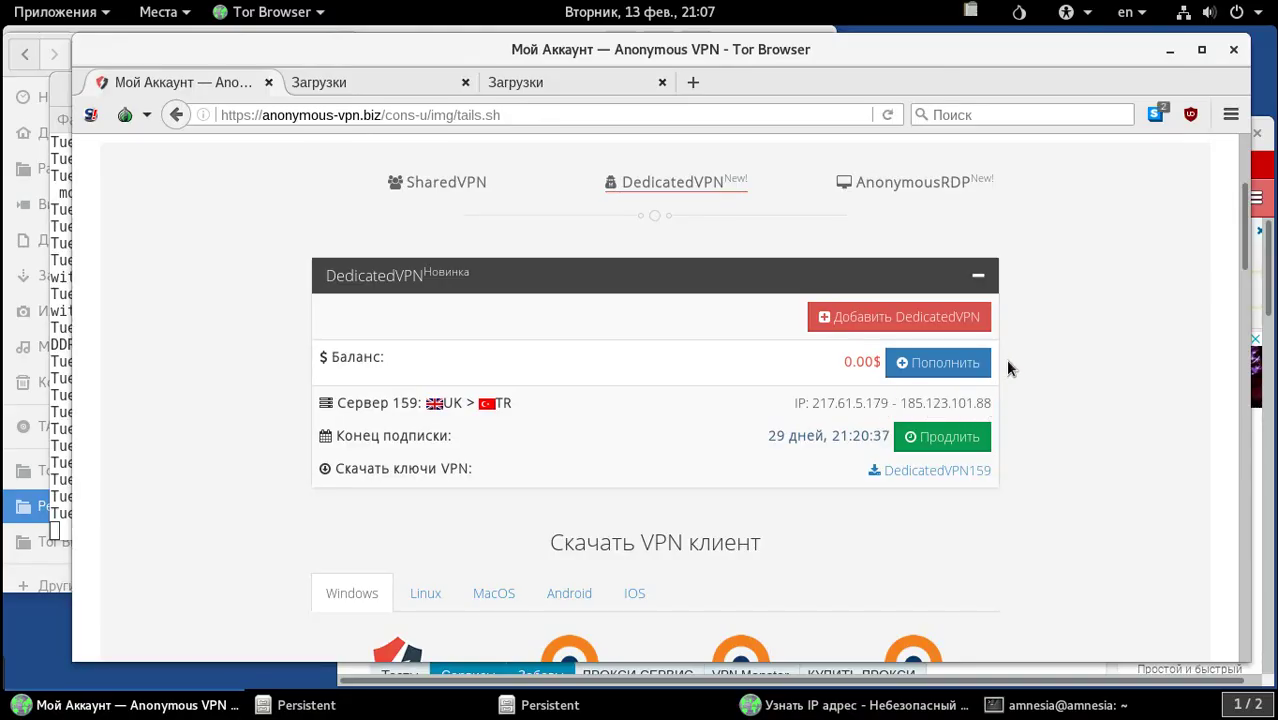
left_click(949, 187)
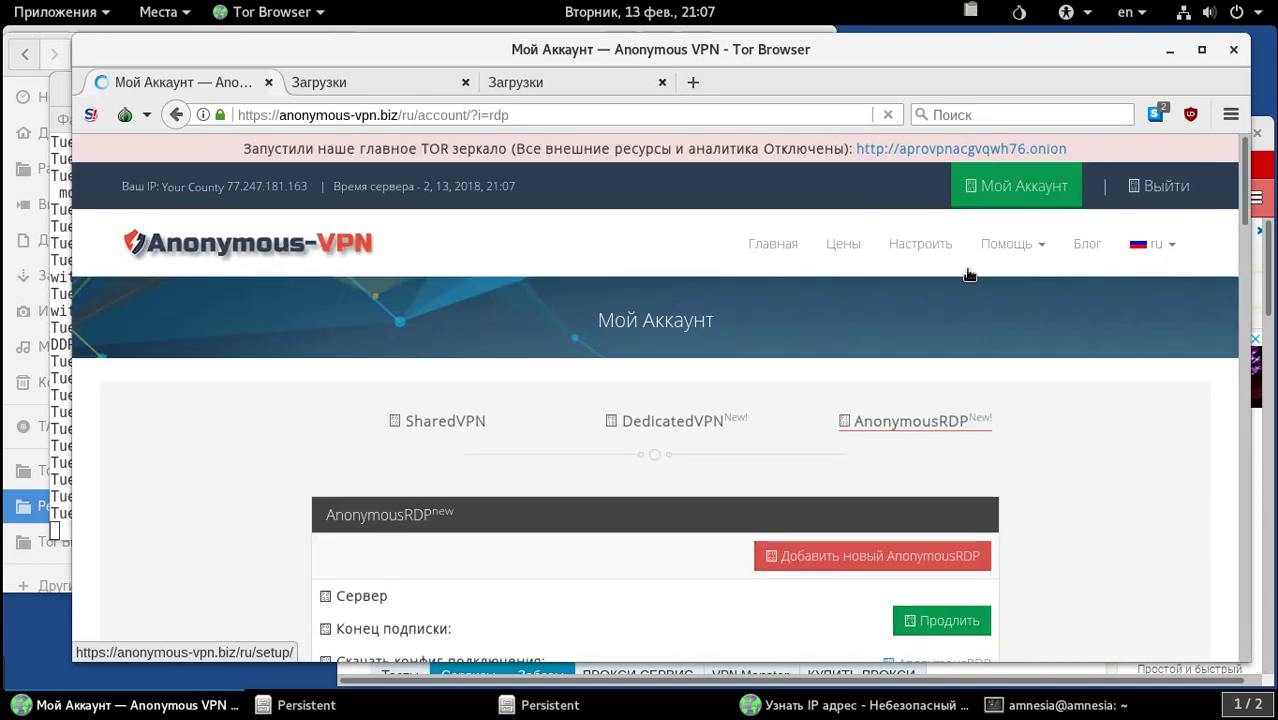
scroll(968, 273, "down", 1)
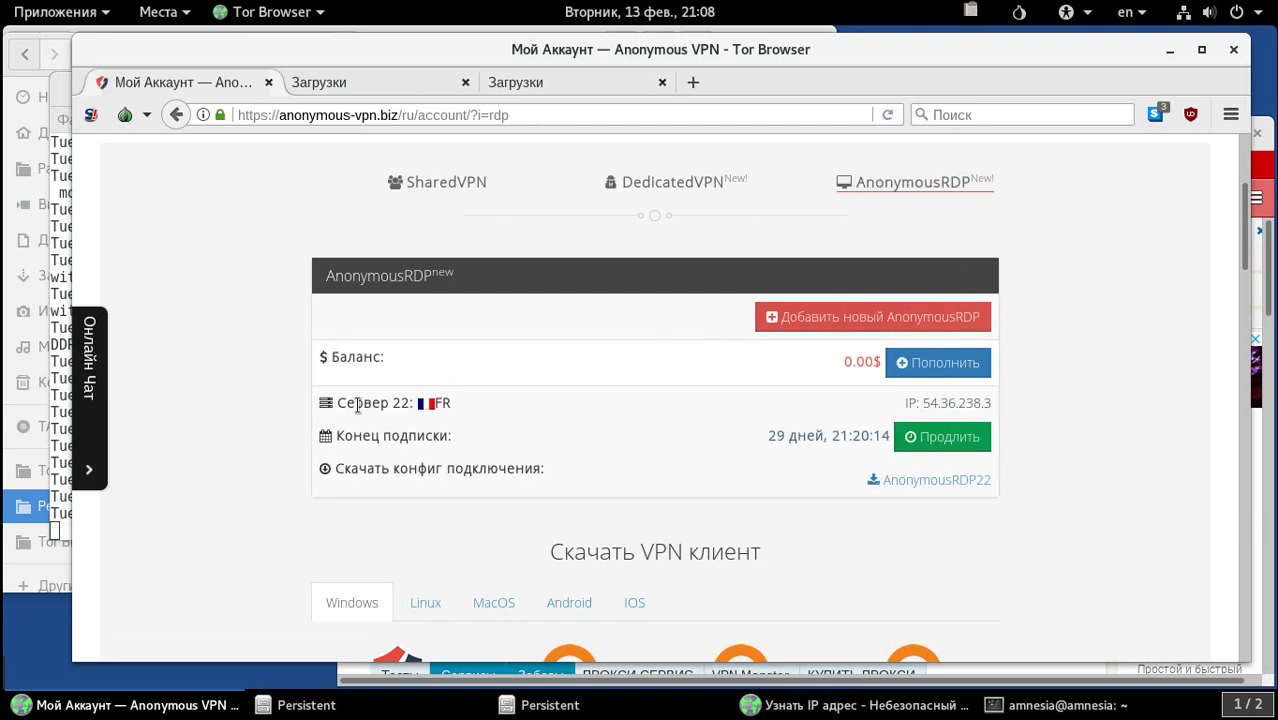
left_click_drag(343, 403, 355, 403)
left_click_drag(445, 408, 460, 406)
left_click_drag(905, 403, 973, 403)
left_click_drag(345, 468, 512, 468)
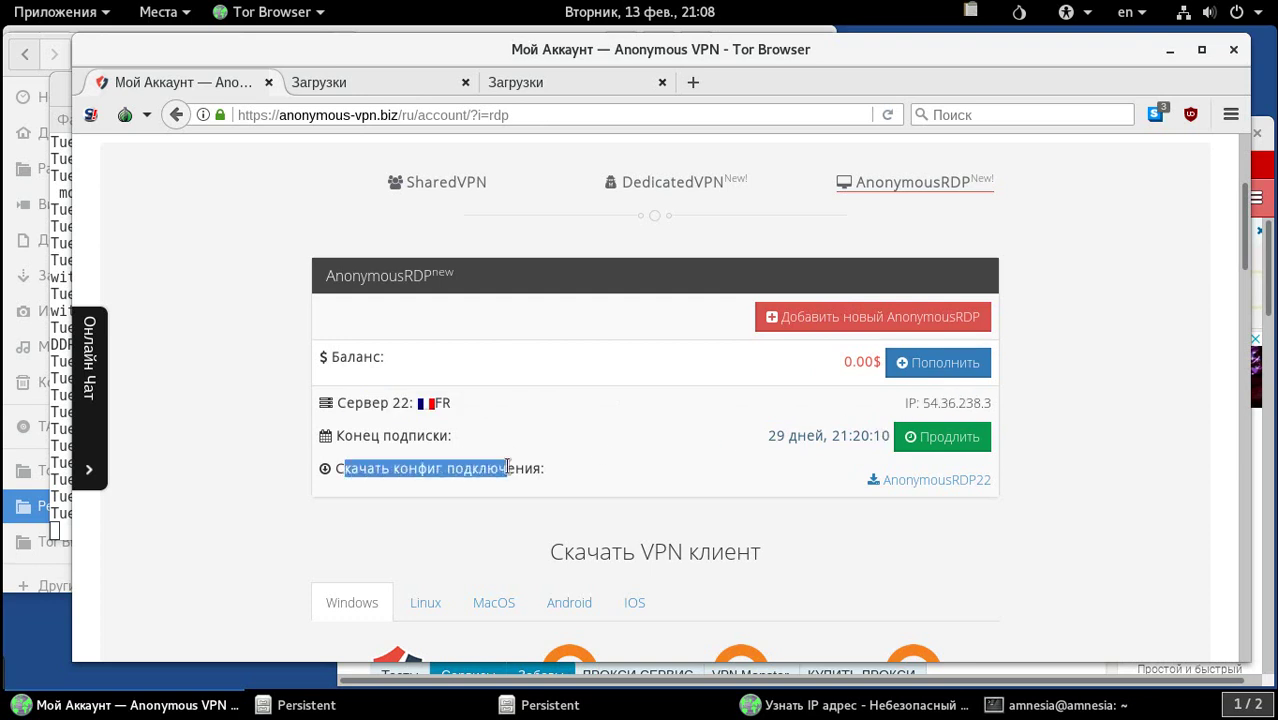
left_click(905, 481)
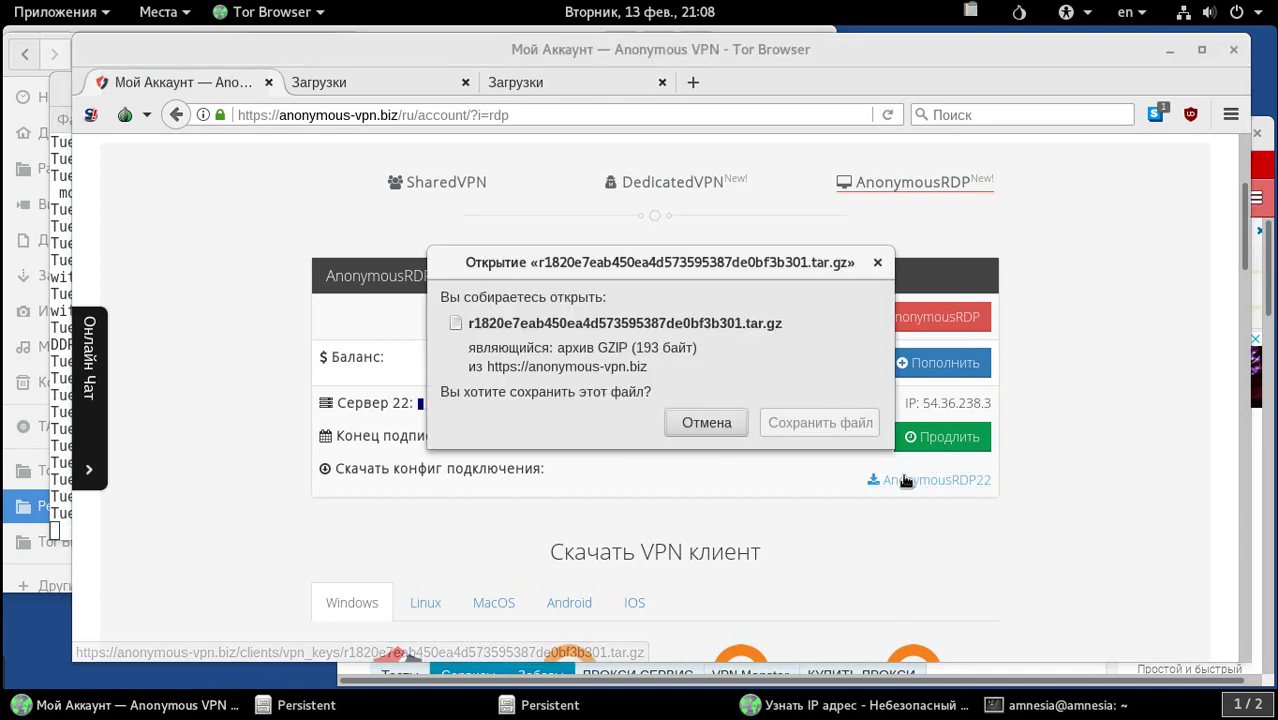
Save the 193-byte config tar.gz into the Tor Browser folder and open that folder from Downloads
left_click(841, 422)
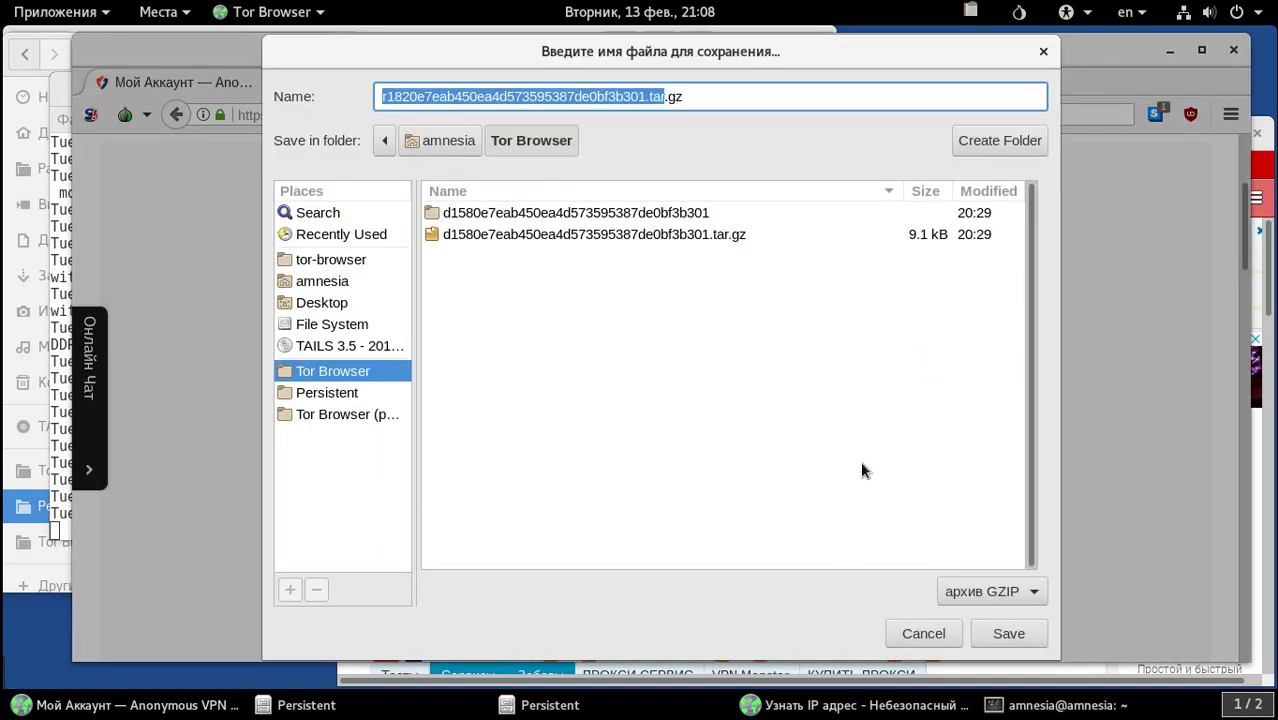
left_click(1007, 633)
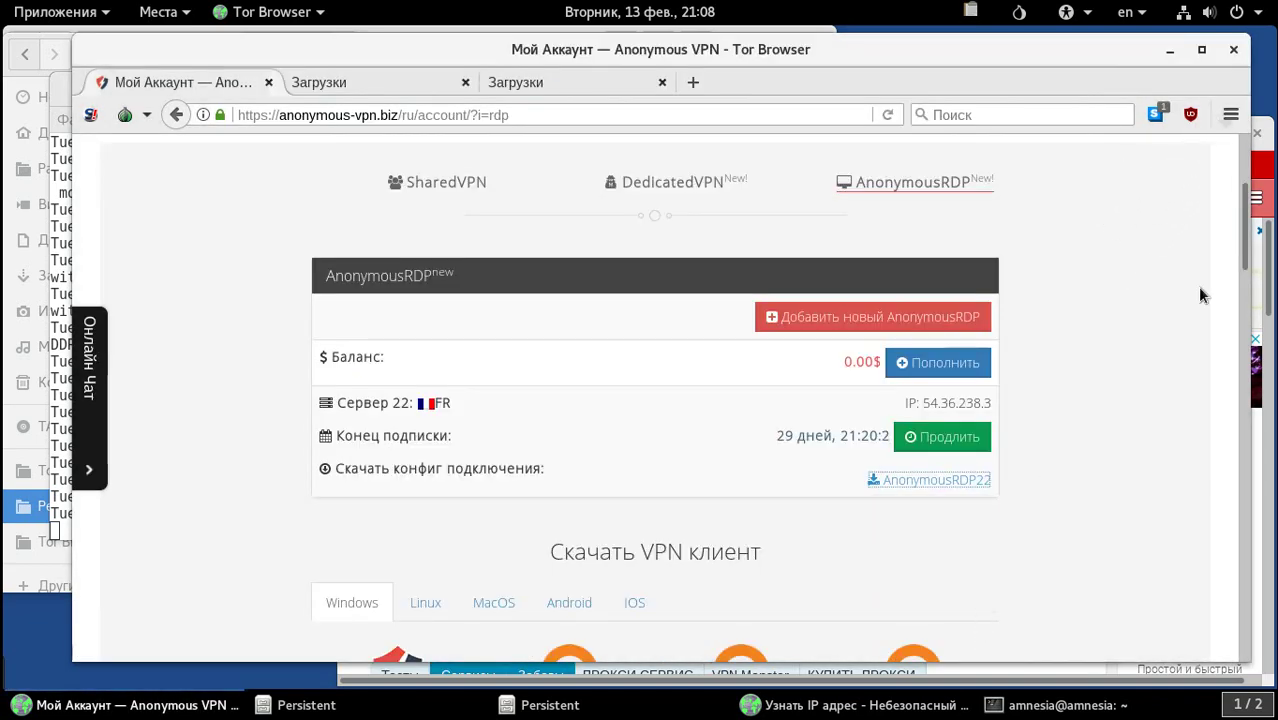
left_click(1231, 115)
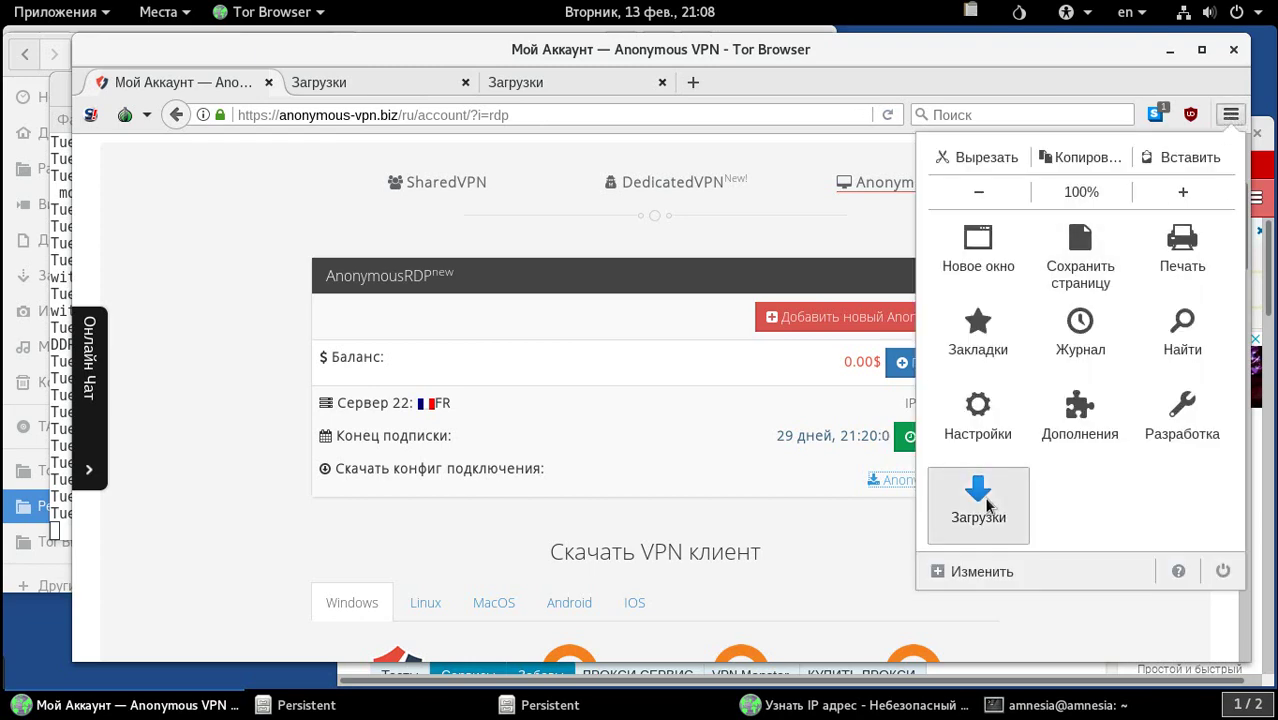
left_click(983, 500)
left_click(1205, 186)
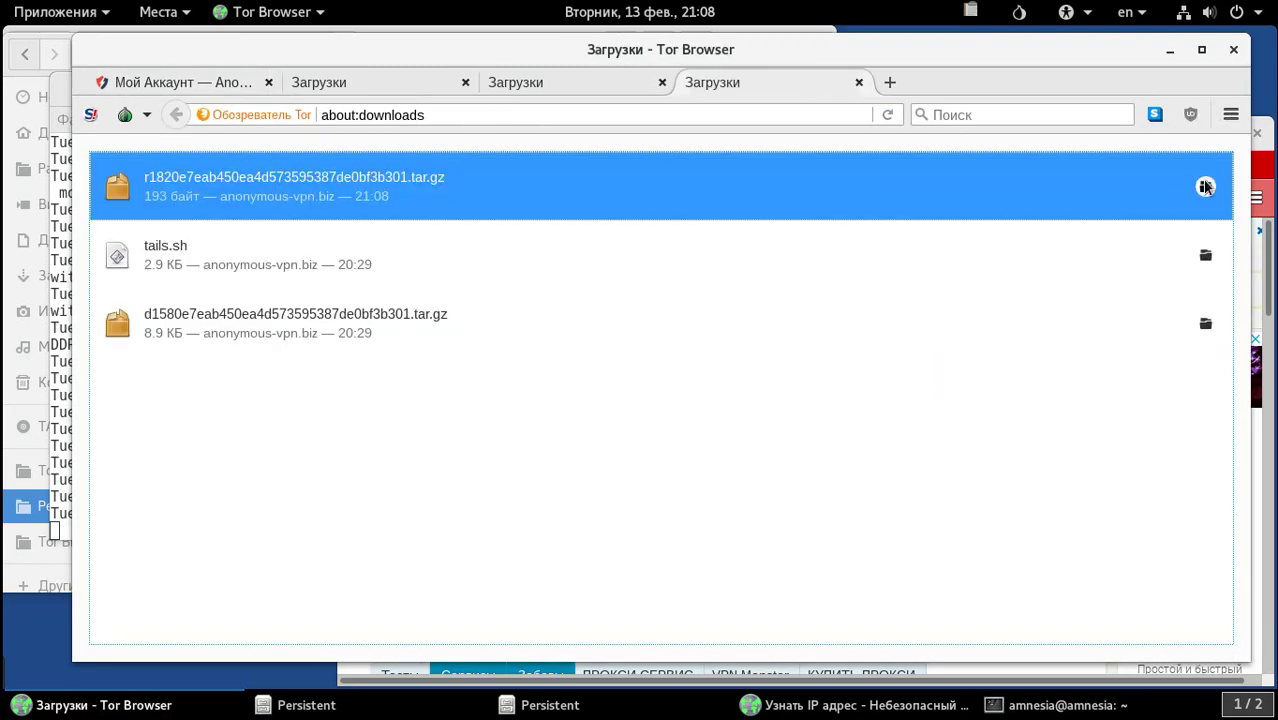
left_click(30, 55)
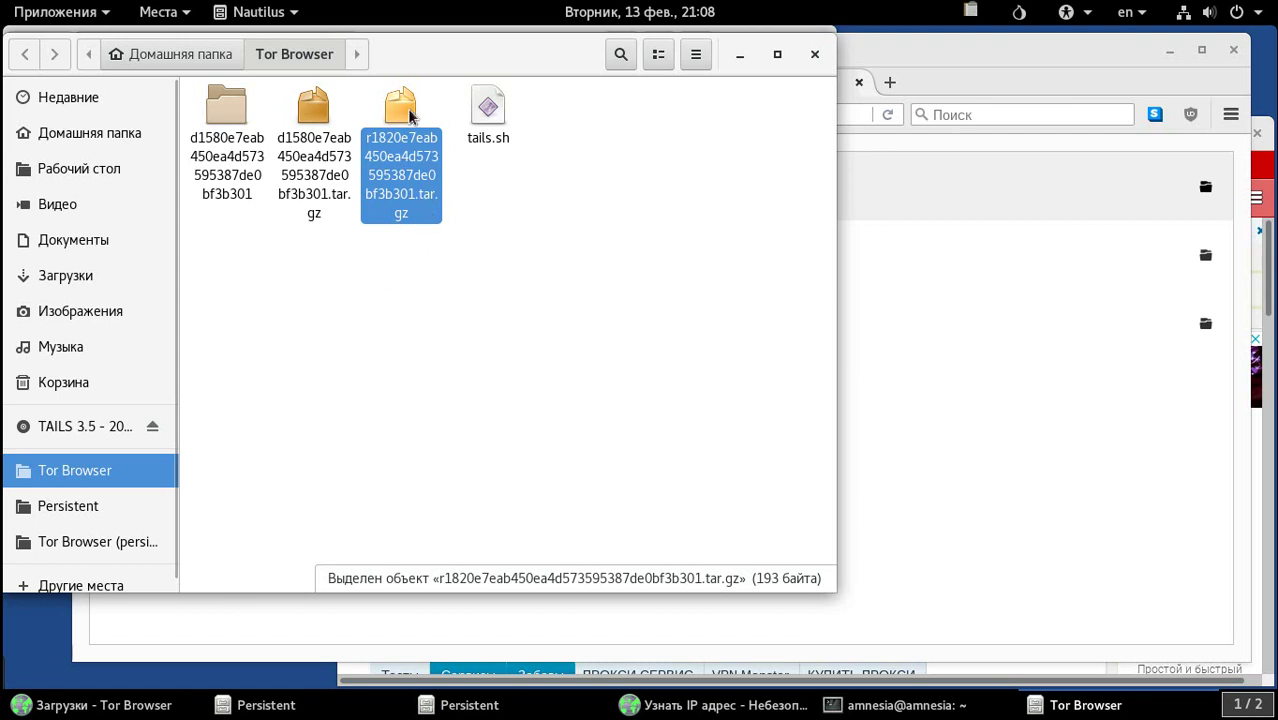
Extract the tar.gz with Распаковать здесь and open the resulting r1820e7eab450ea4d573595387de0bf3b301 folder
right_click(412, 117)
left_click(420, 127)
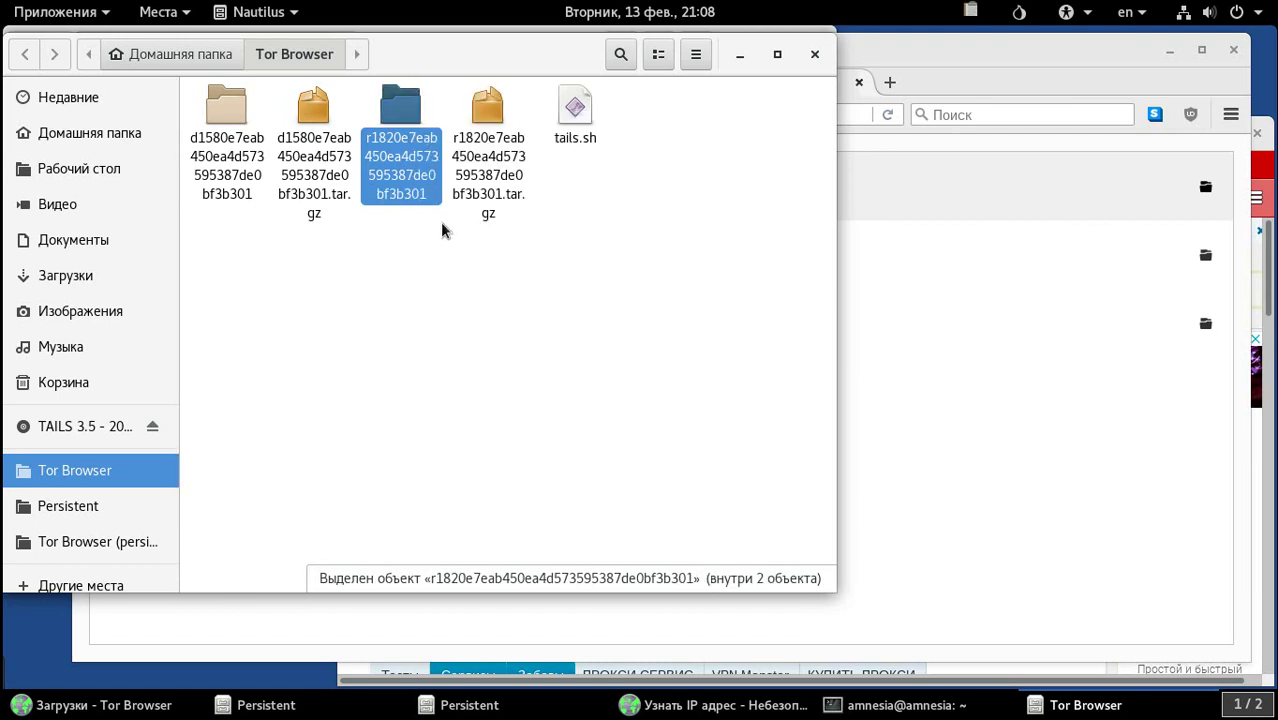
right_click(412, 117)
left_click(401, 111)
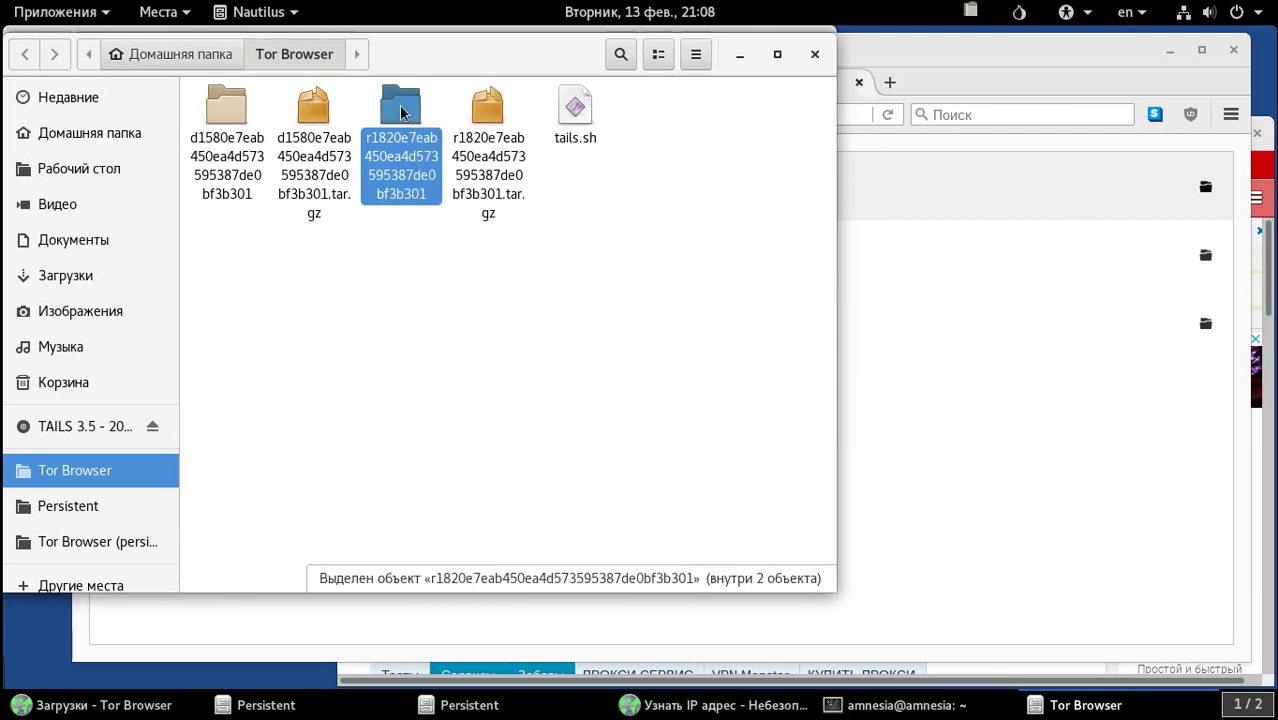
double_click(401, 111)
Copy root.txt and vnc.txt from the extracted folder
left_click_drag(361, 206, 234, 113)
right_click(234, 113)
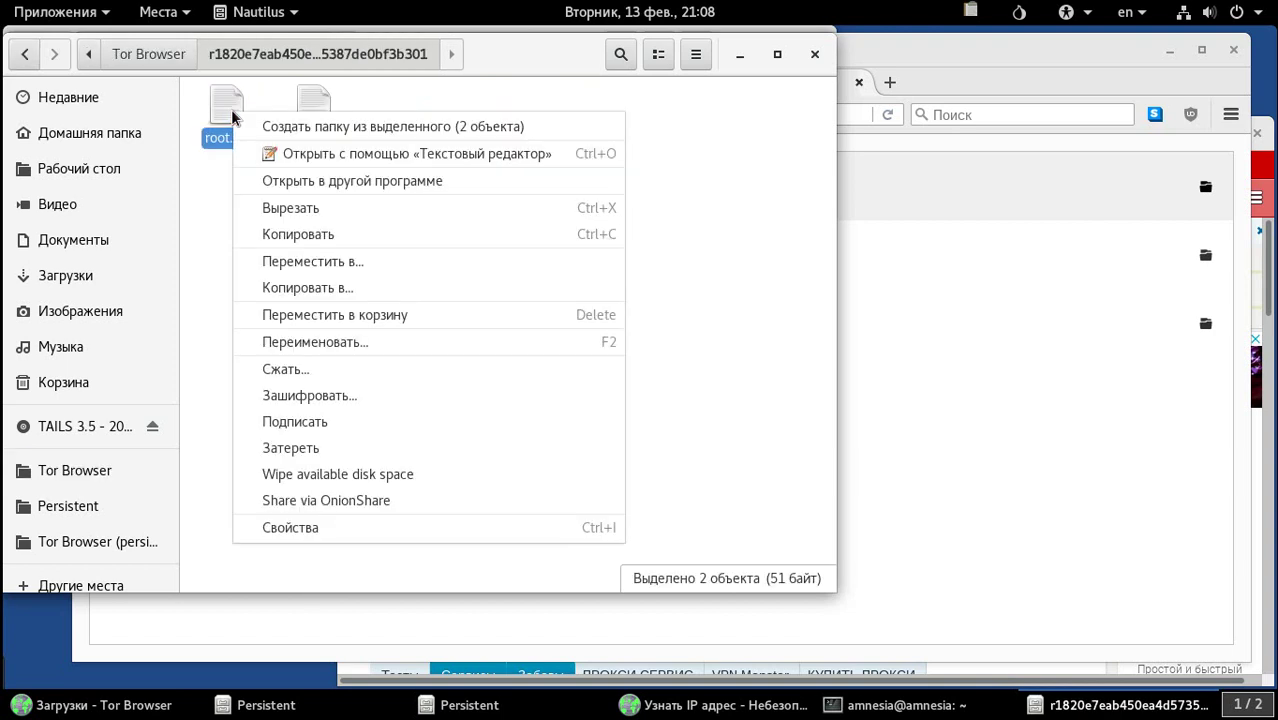
left_click(289, 236)
Paste root.txt and vnc.txt into the Persistent folder
left_click(84, 512)
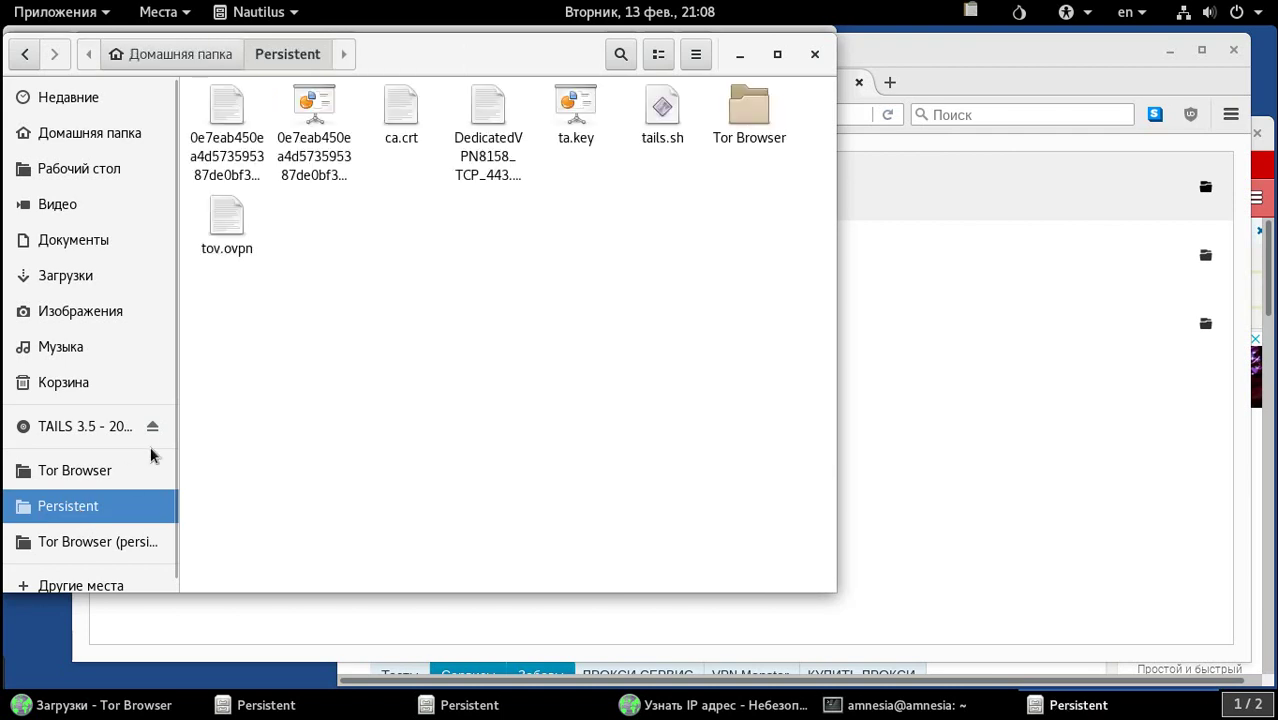
right_click(451, 323)
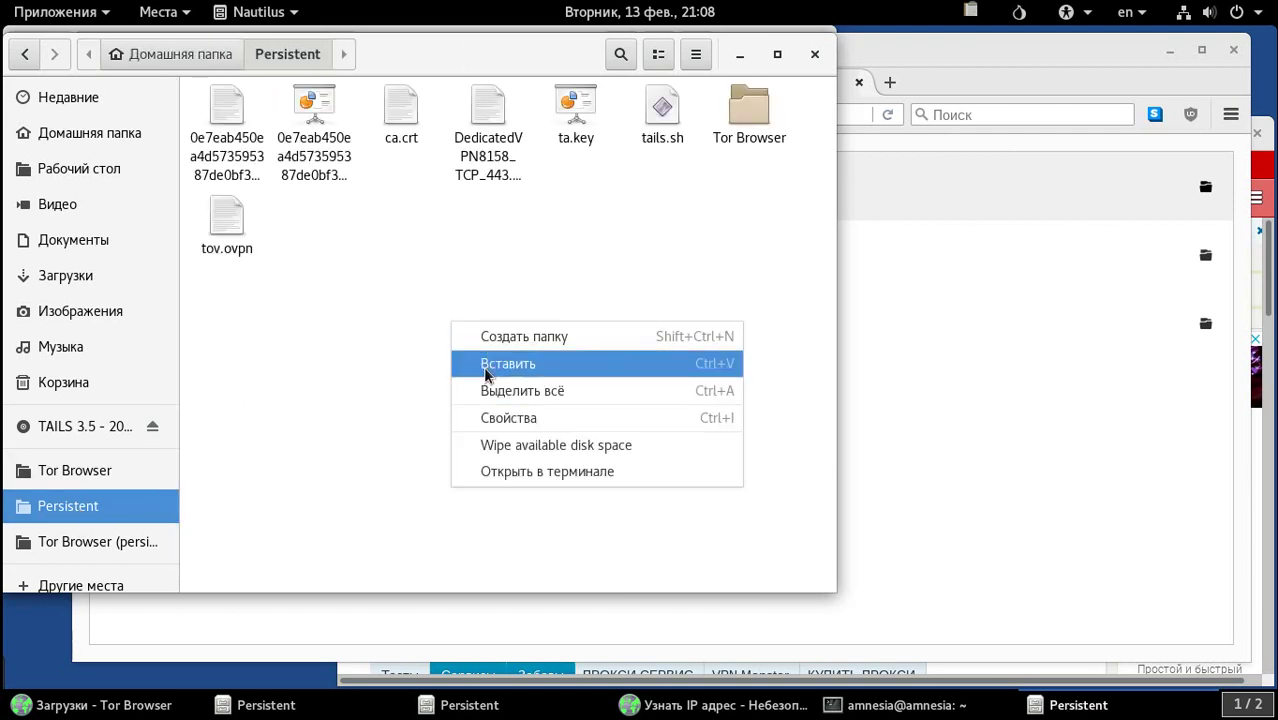
left_click(486, 365)
left_click(485, 372)
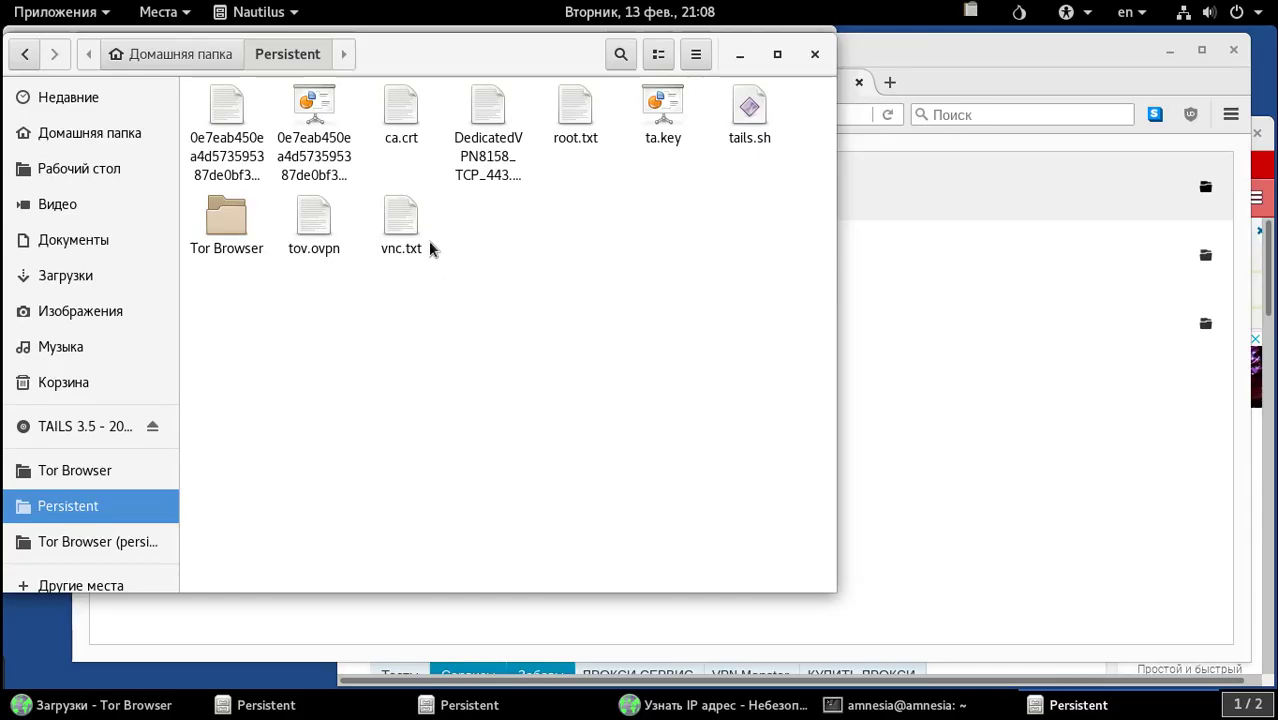
Open vnc.txt in the text editor, placed on the right half, showing 10.9.0.2:55902
left_click(413, 225)
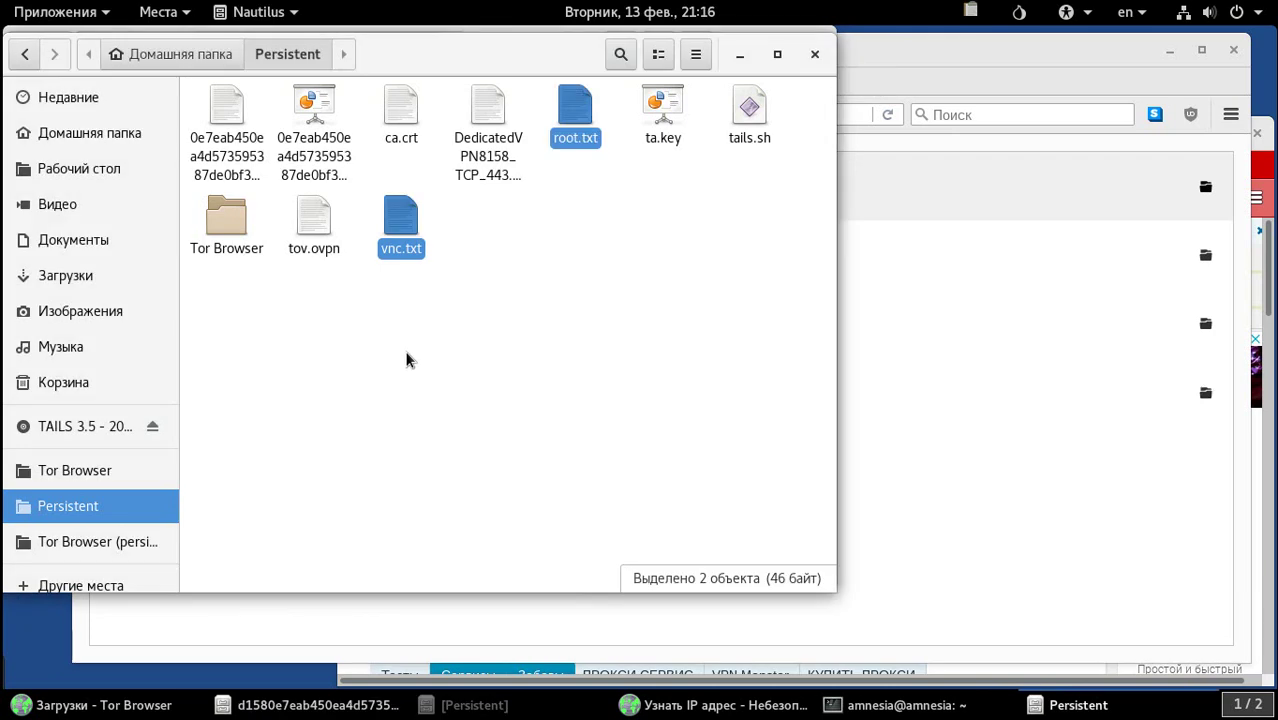
left_click(408, 359)
left_click(408, 228)
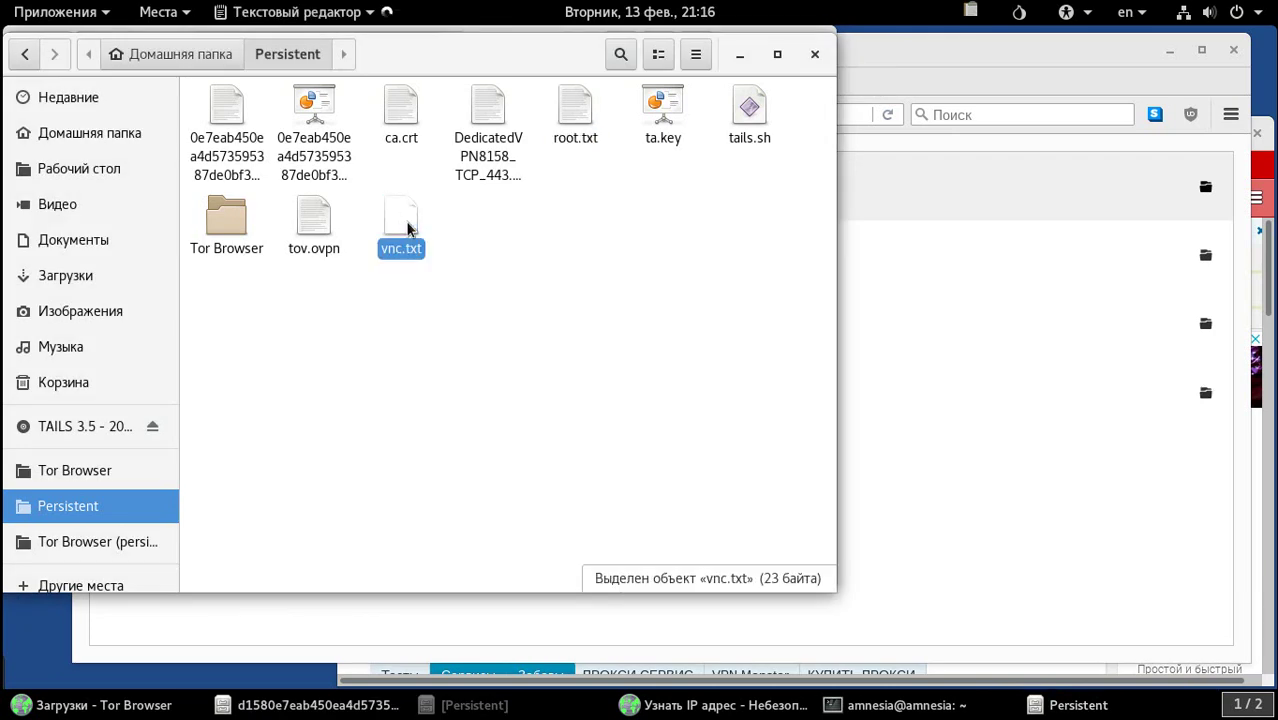
double_click(408, 228)
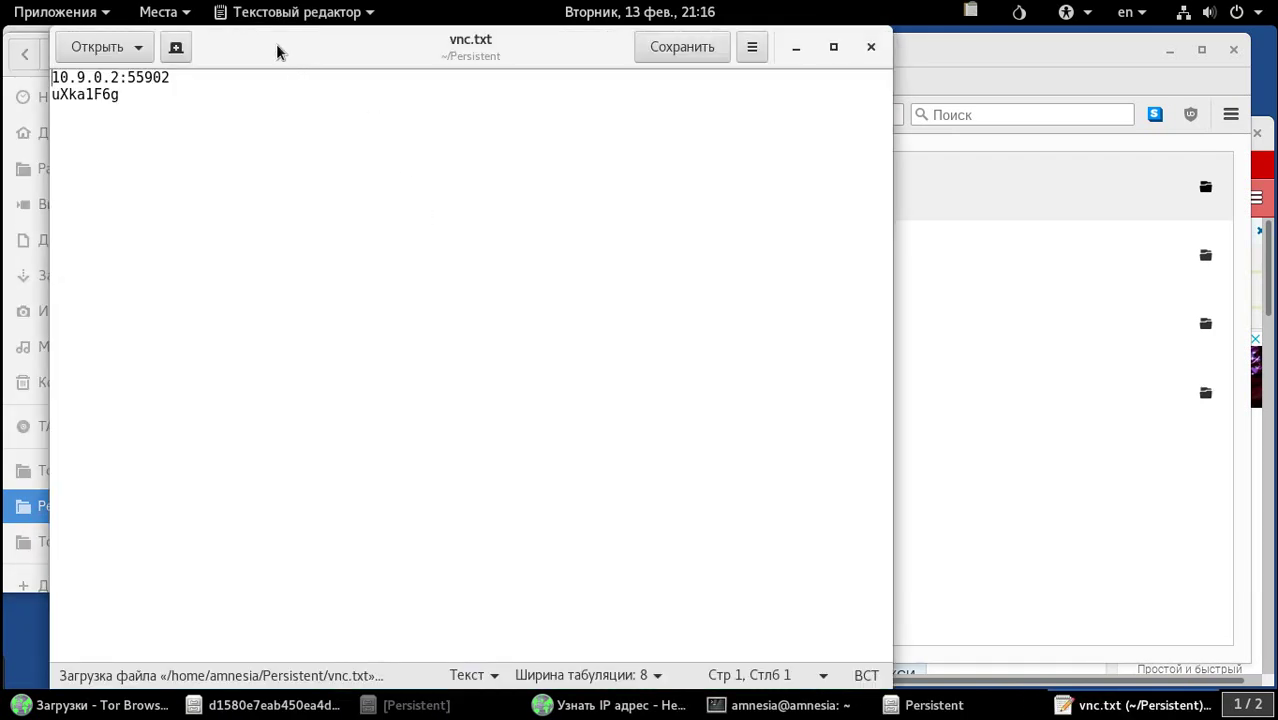
left_click_drag(279, 52, 799, 62)
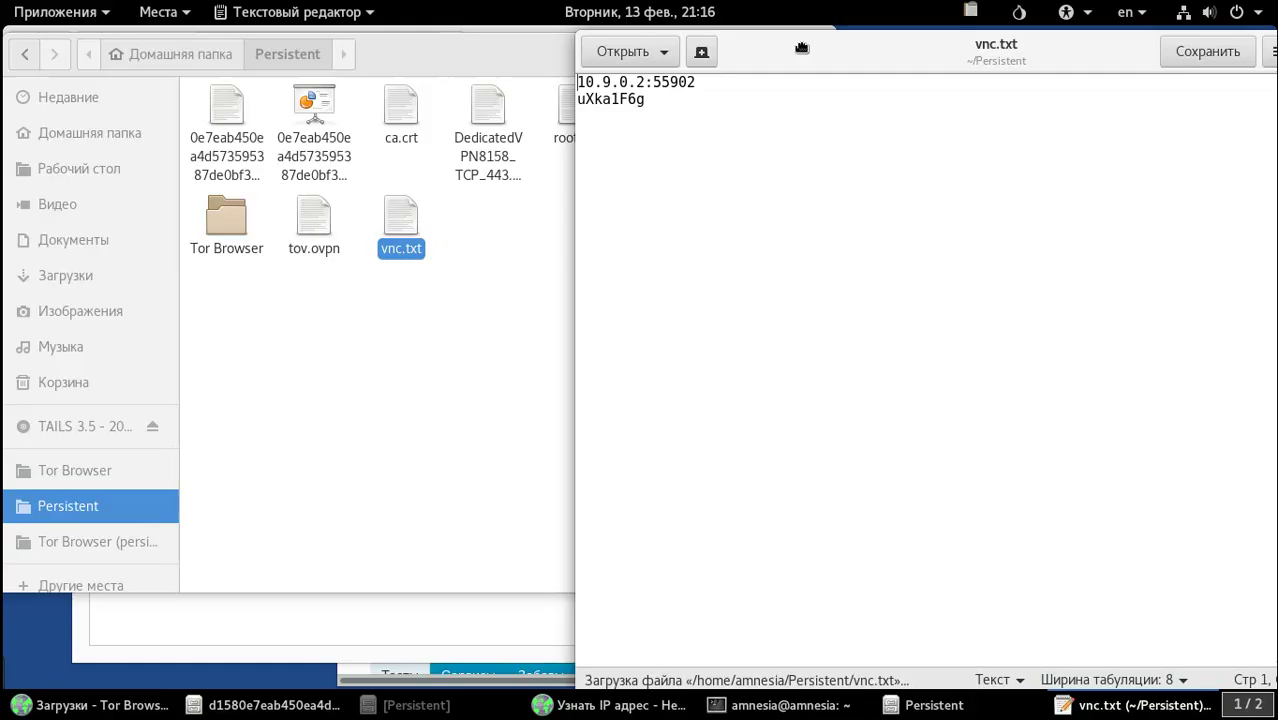
left_click(58, 12)
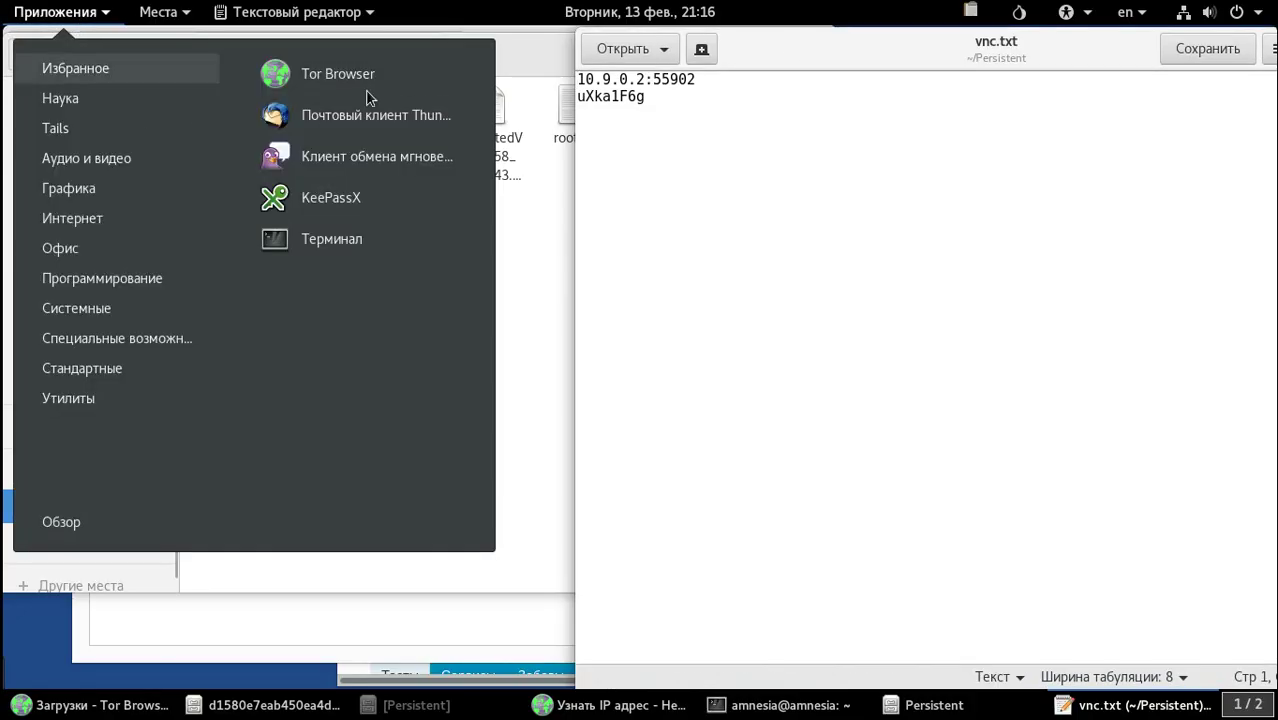
Launch a terminal and become root with sudo su, entering the password
left_click(338, 240)
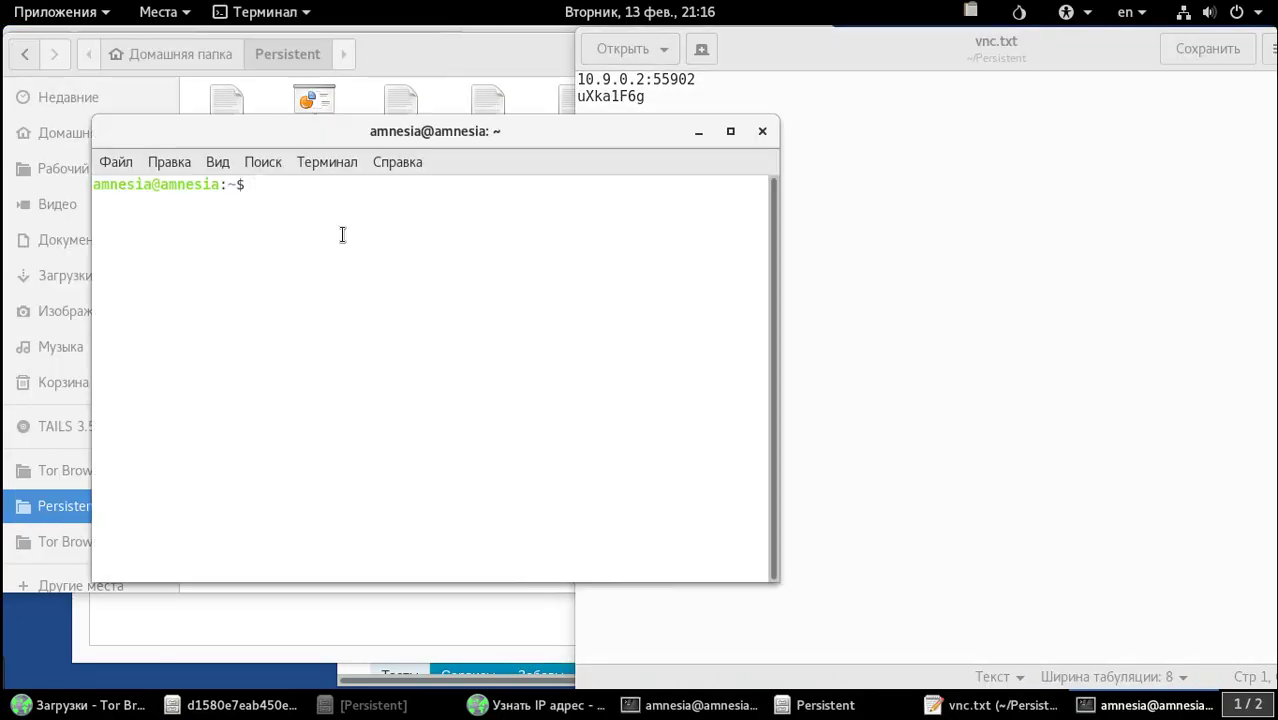
left_click_drag(308, 137, 273, 224)
type("sudo su")
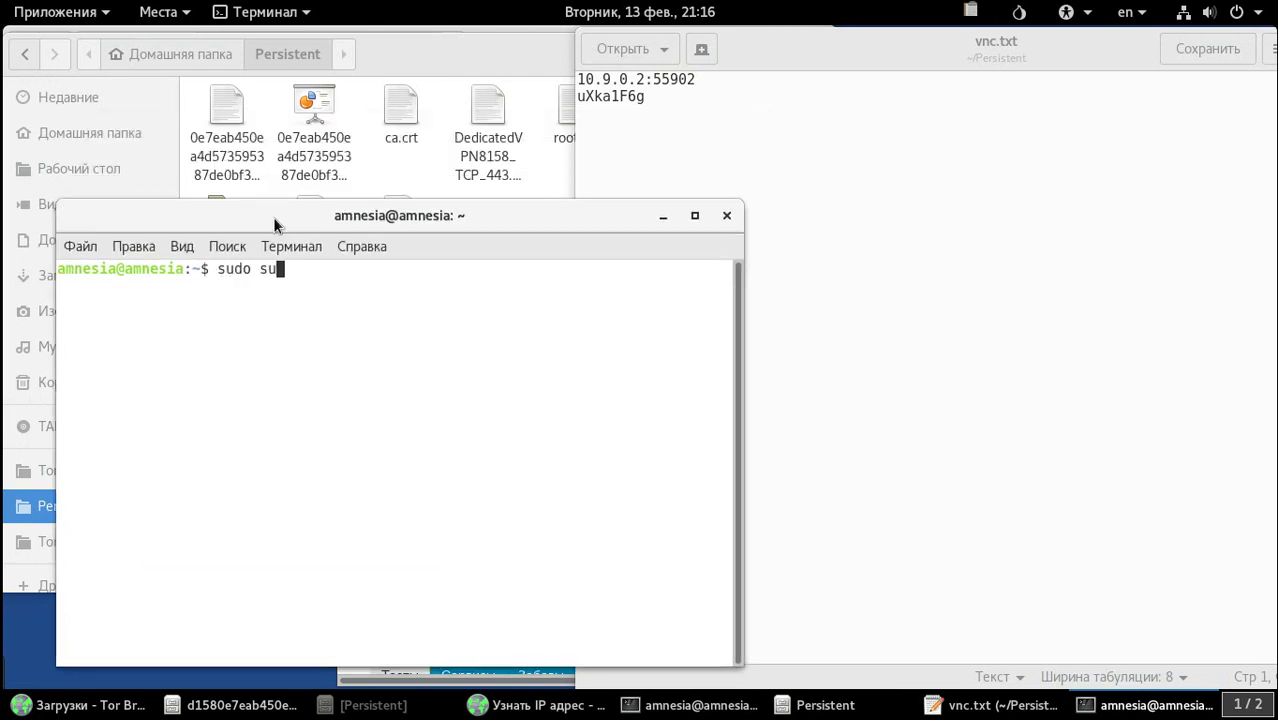
key("Return")
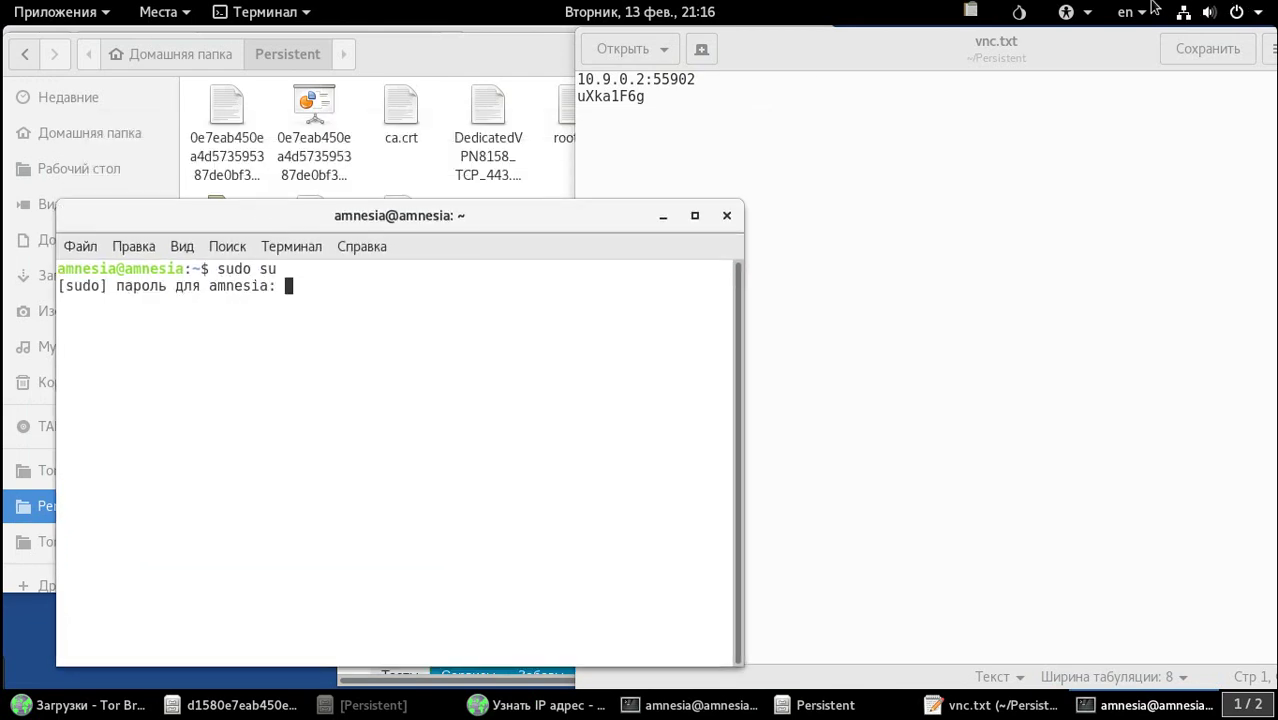
left_click(1128, 12)
left_click(1107, 65)
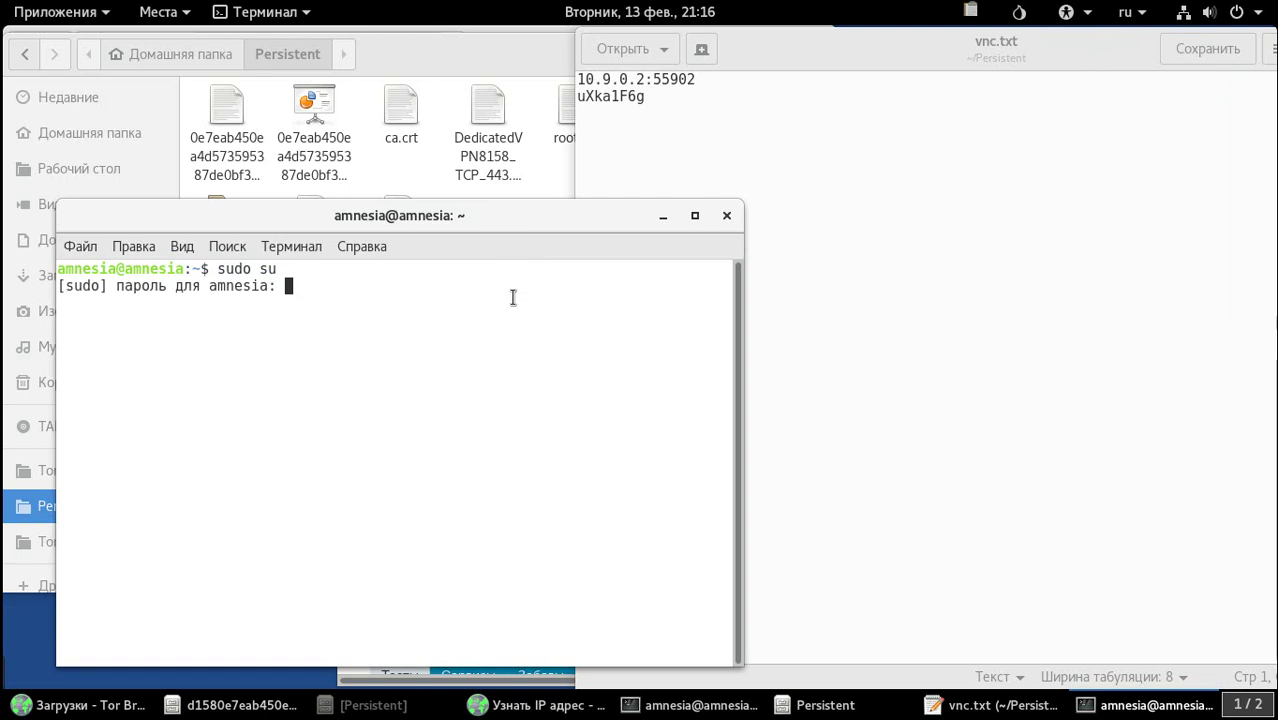
key("Return")
Restore the English (US) layout and run apt install xtightvncviewer
left_click(1128, 12)
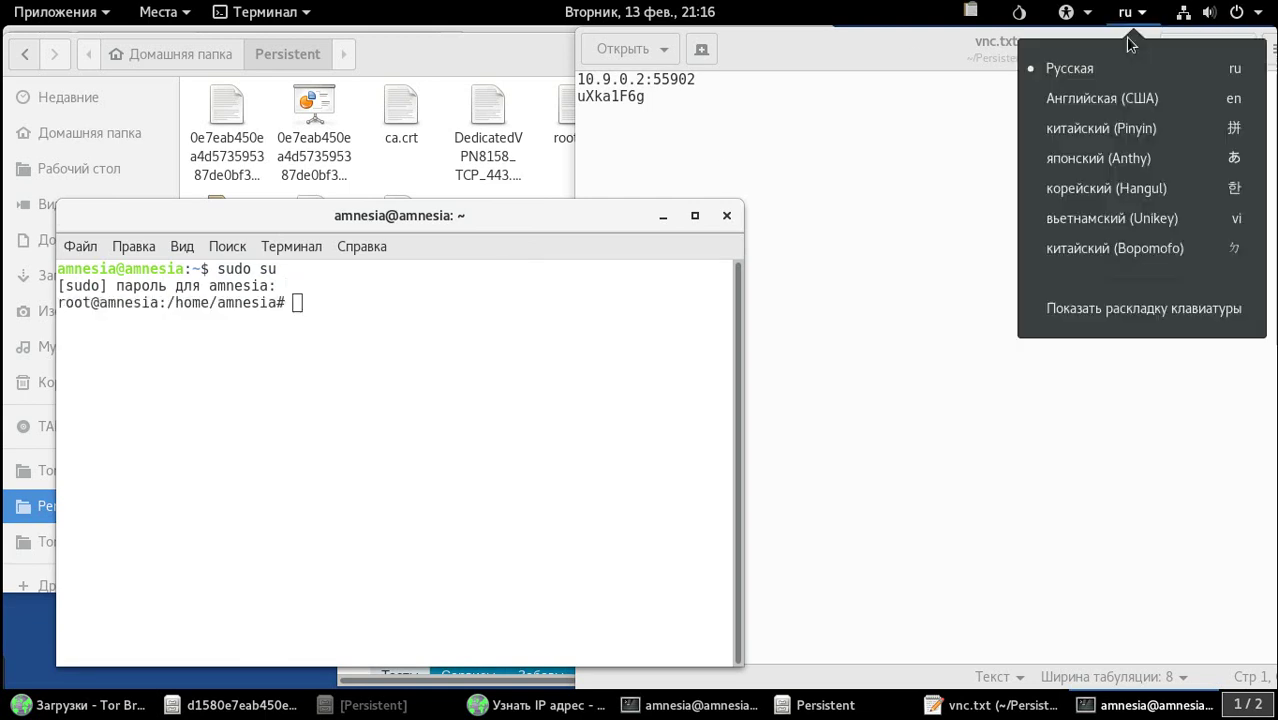
left_click(1105, 94)
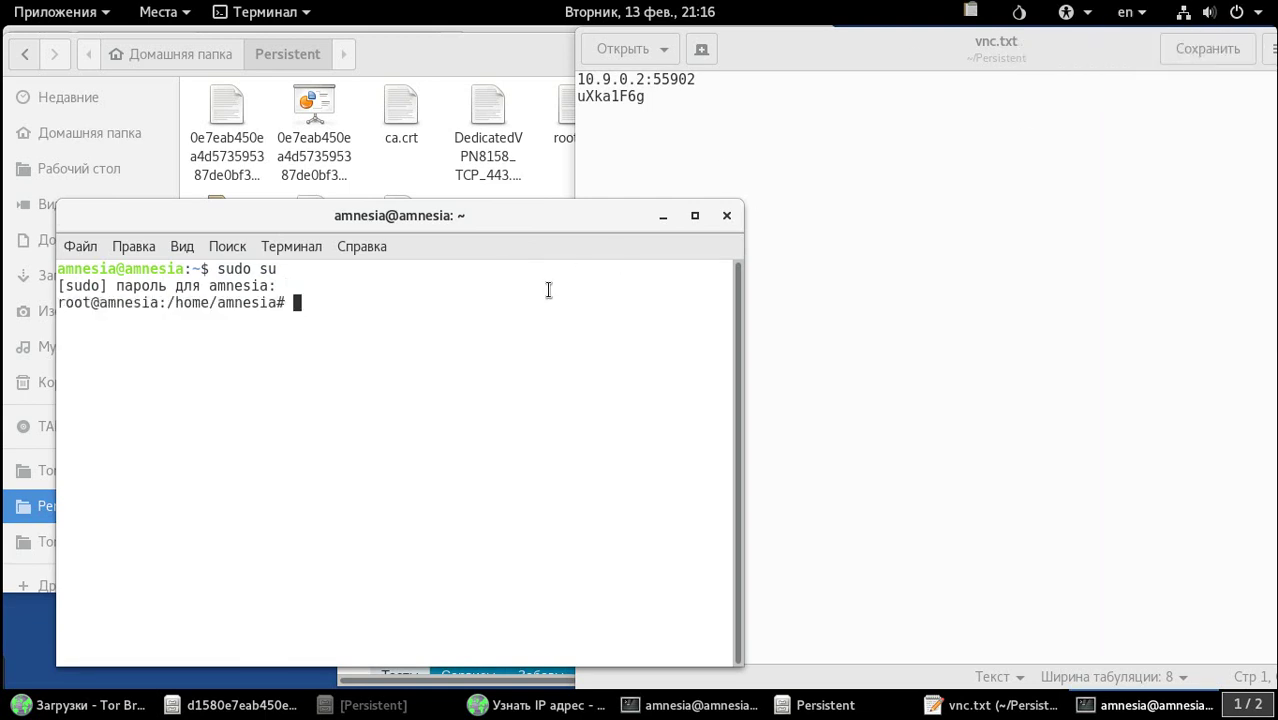
type("apt insta")
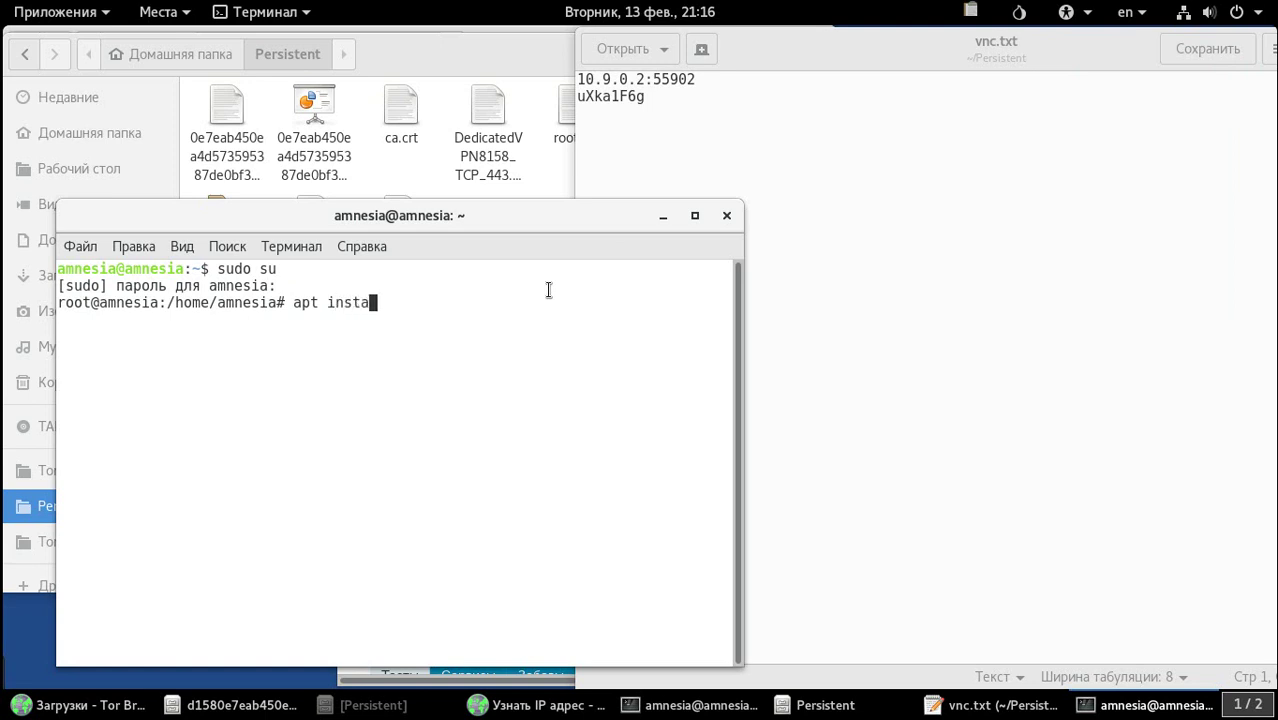
type("ll xtightvncvi")
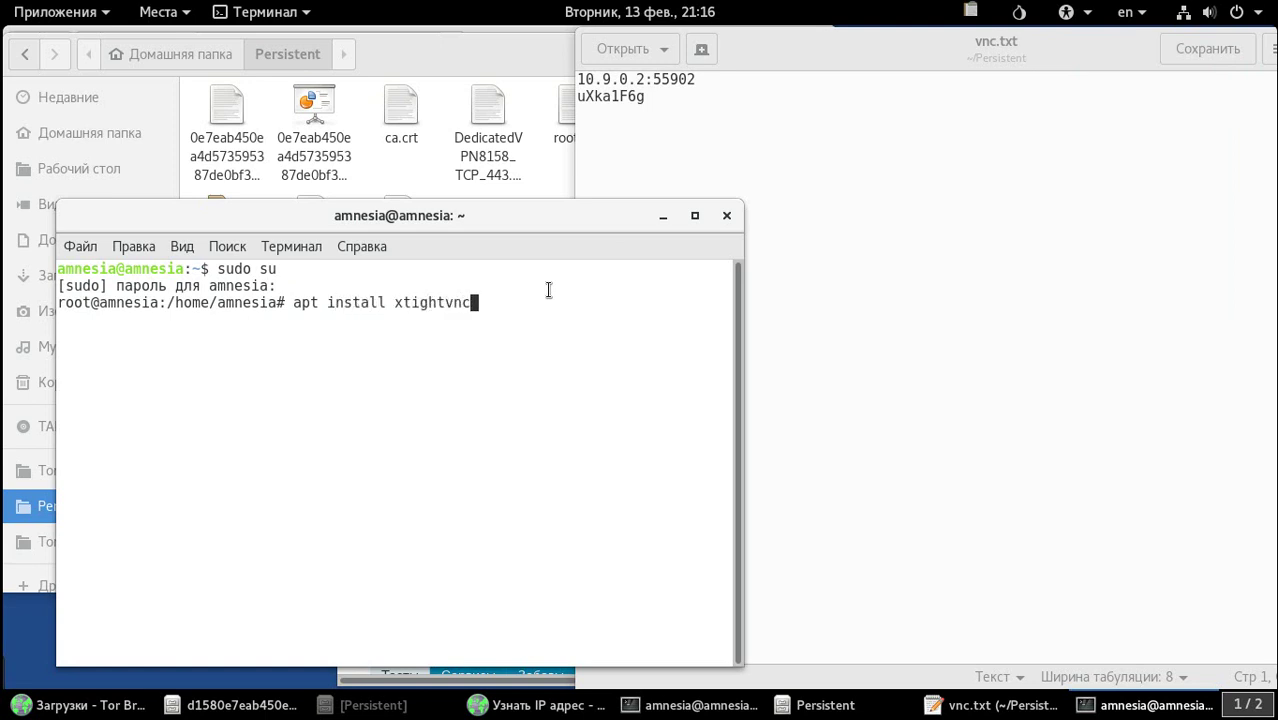
type("ewer")
key("Return")
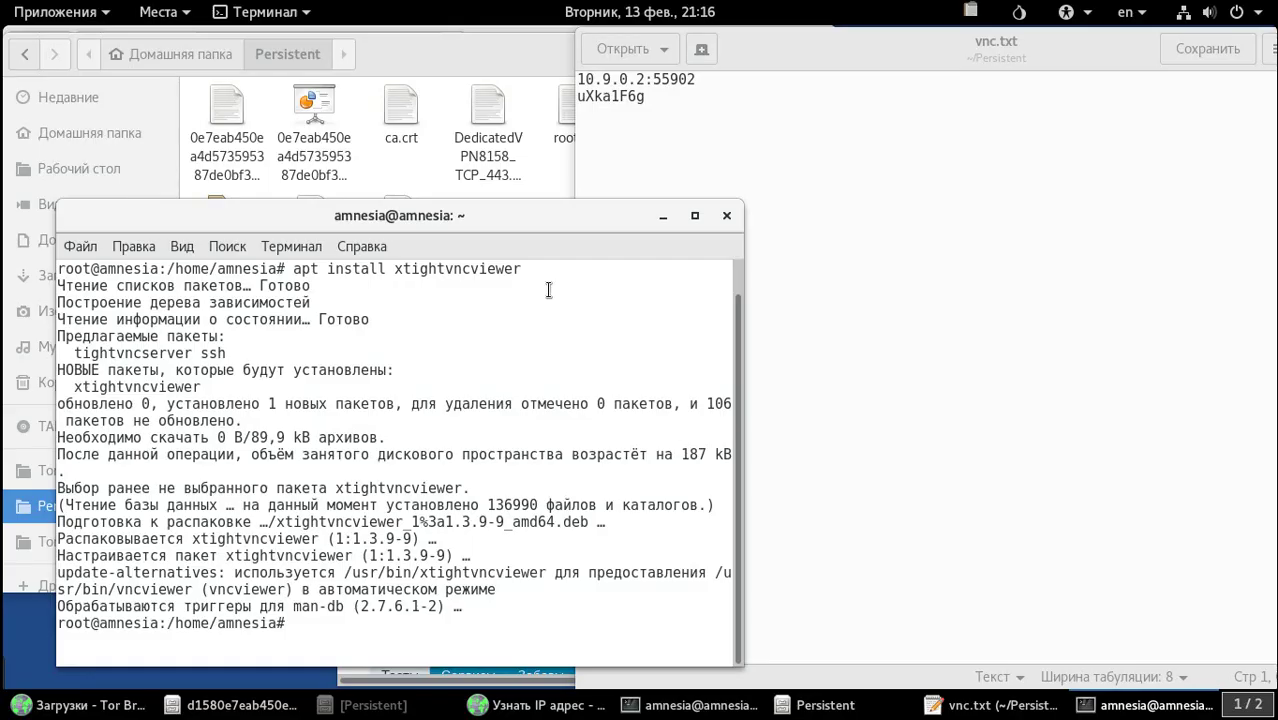
Run xtightvncviewer 10.9.0.2:55902, pasting the address from vnc.txt
type("xtightvnc")
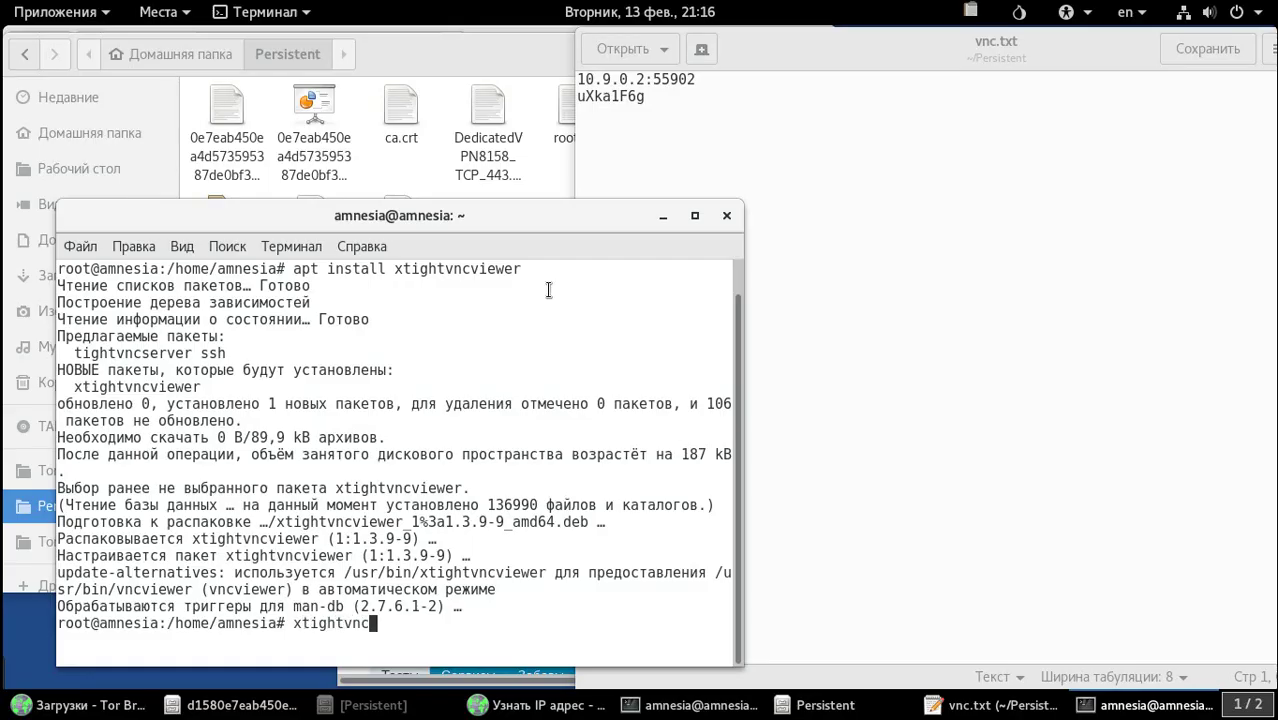
type("viewer")
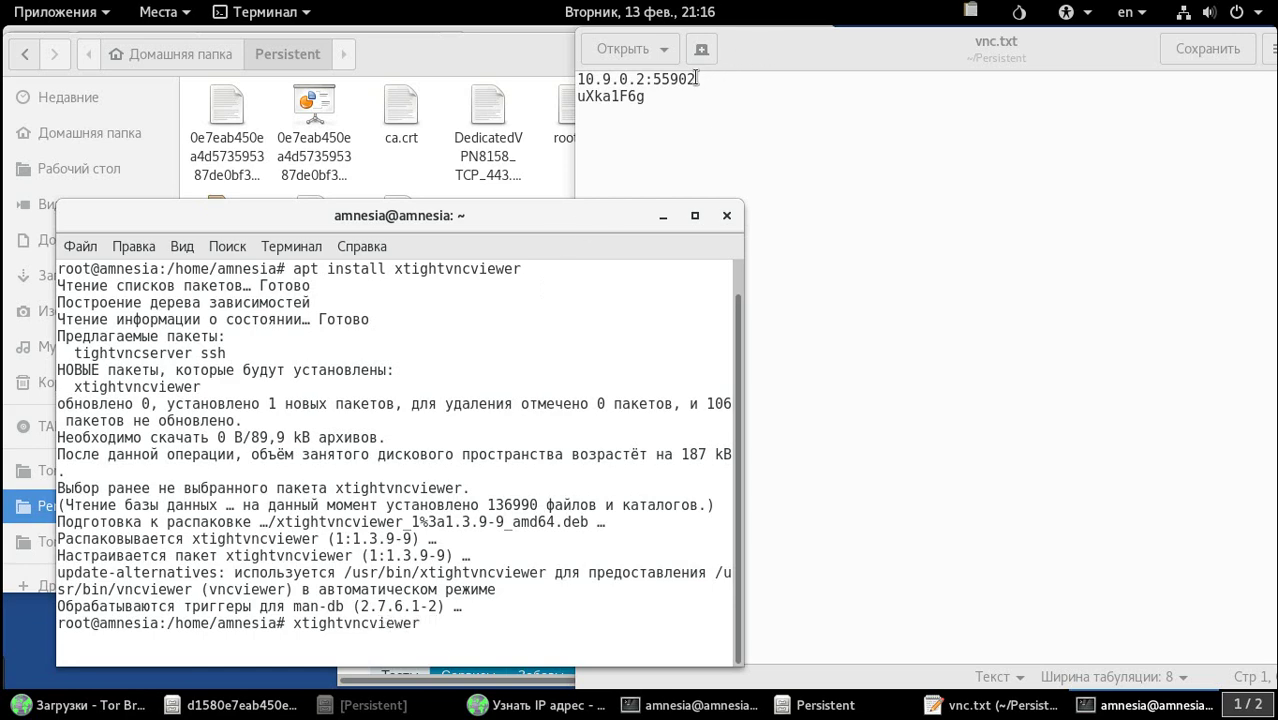
left_click_drag(695, 79, 577, 80)
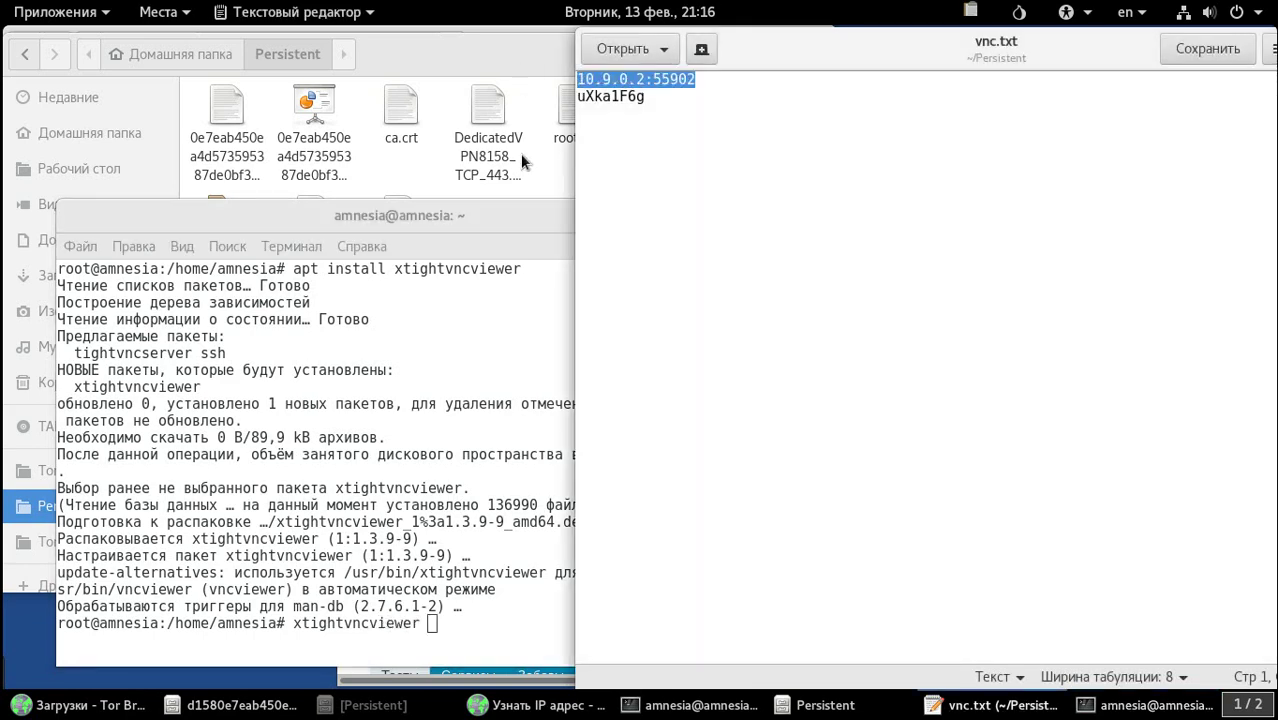
right_click(539, 313)
left_click(590, 380)
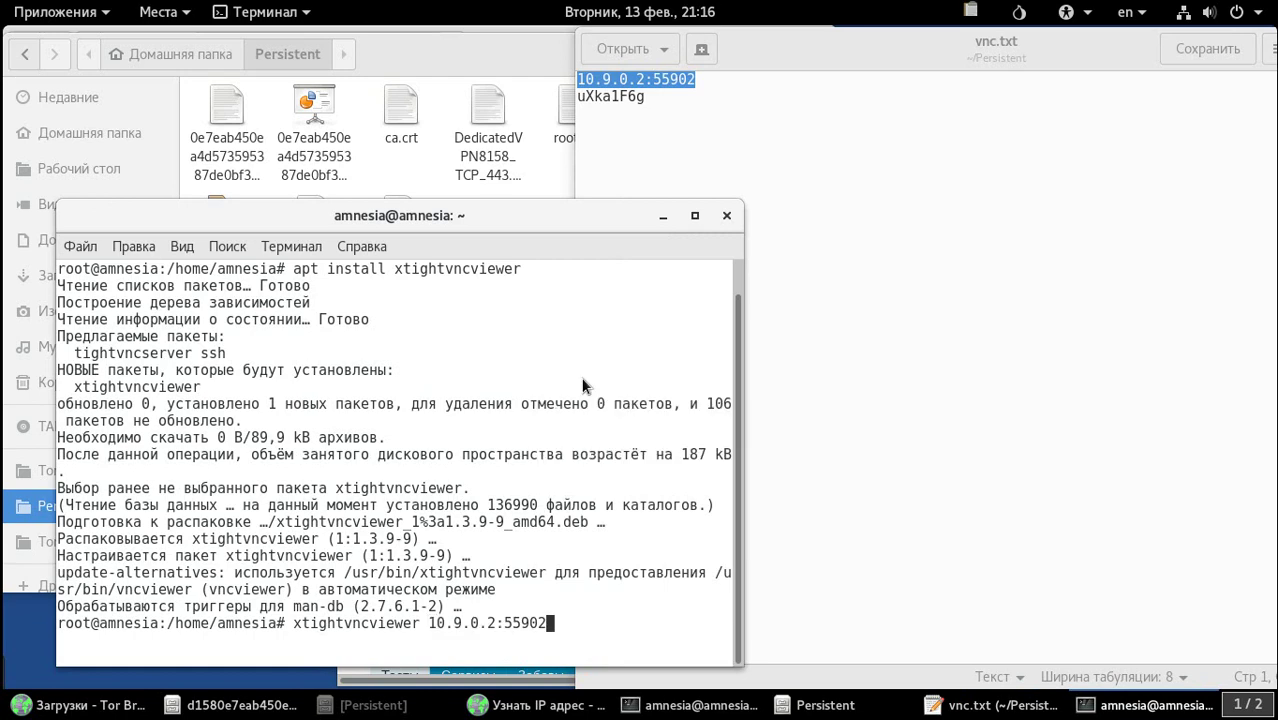
key("Return")
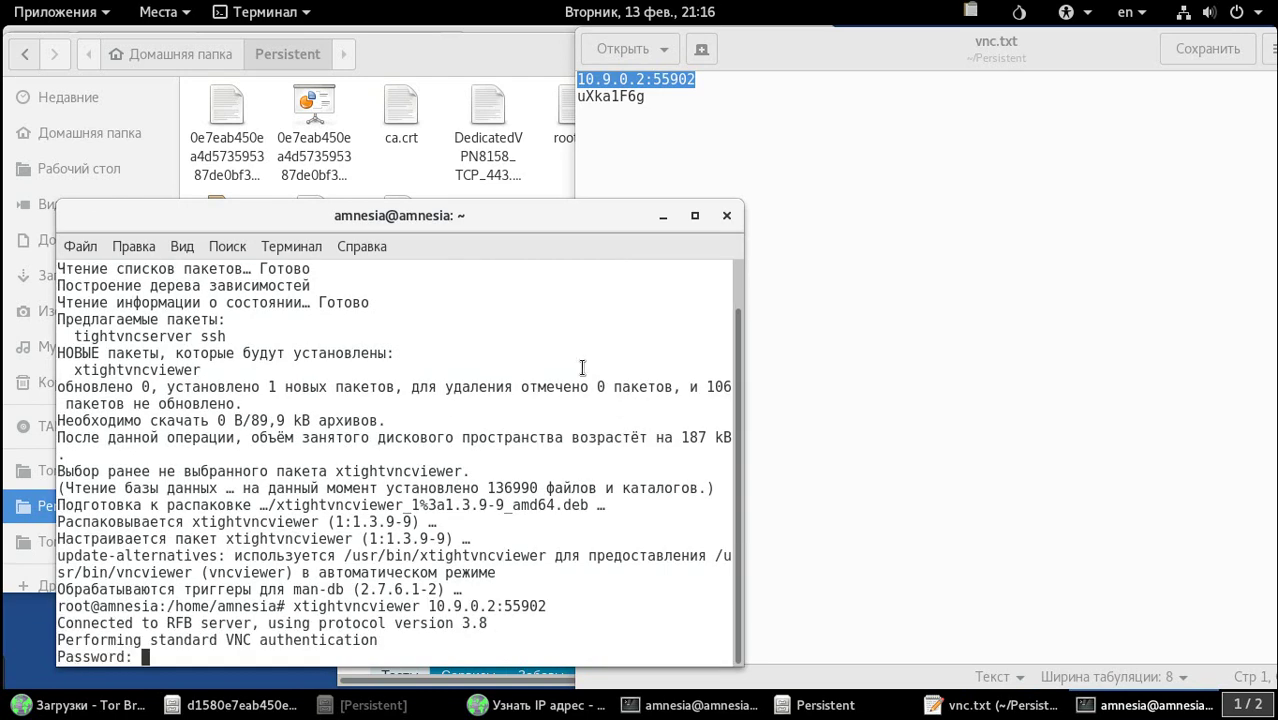
Copy the password from vnc.txt and submit it at the VNC password prompt
left_click_drag(648, 97, 577, 97)
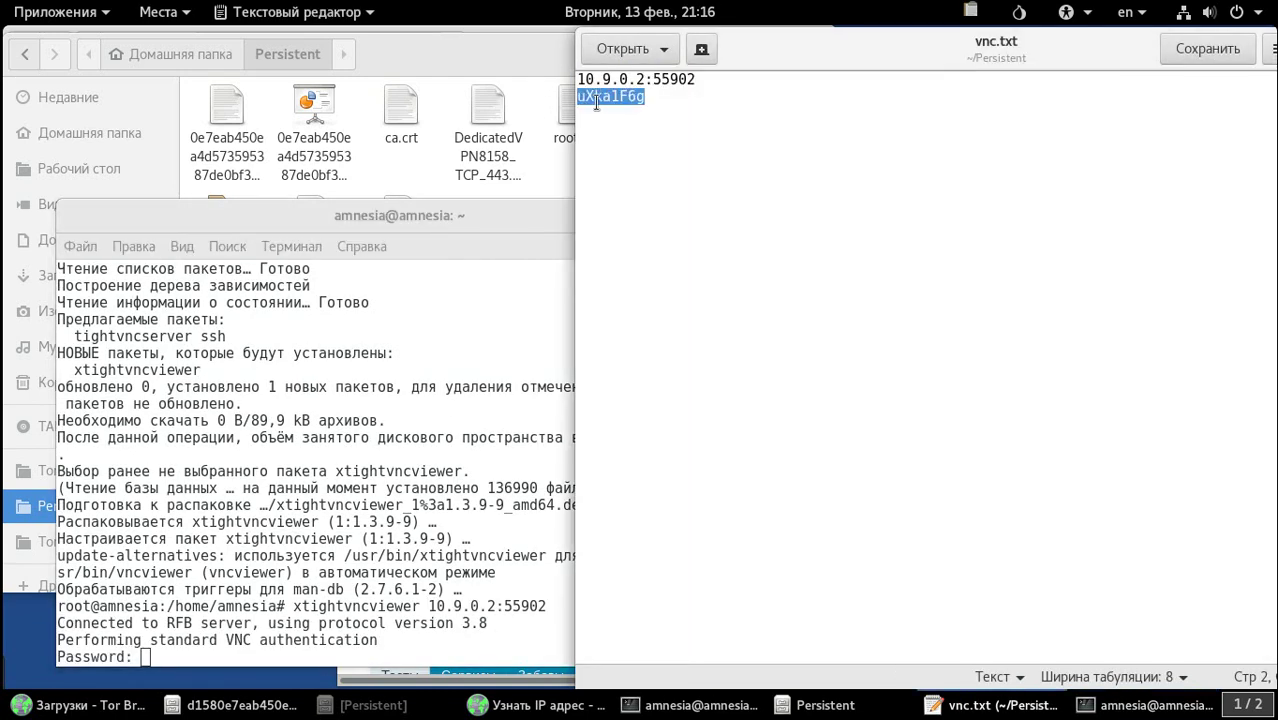
right_click(645, 117)
left_click(682, 196)
right_click(386, 412)
left_click(459, 476)
key("Return")
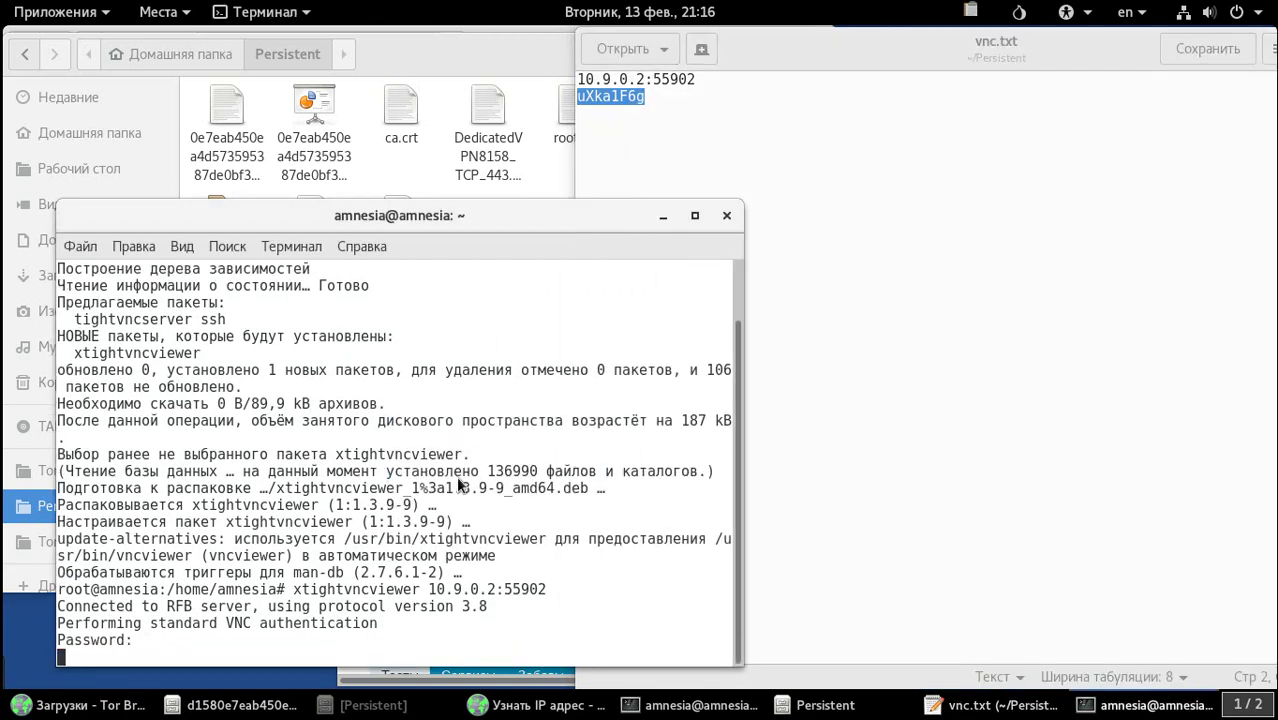
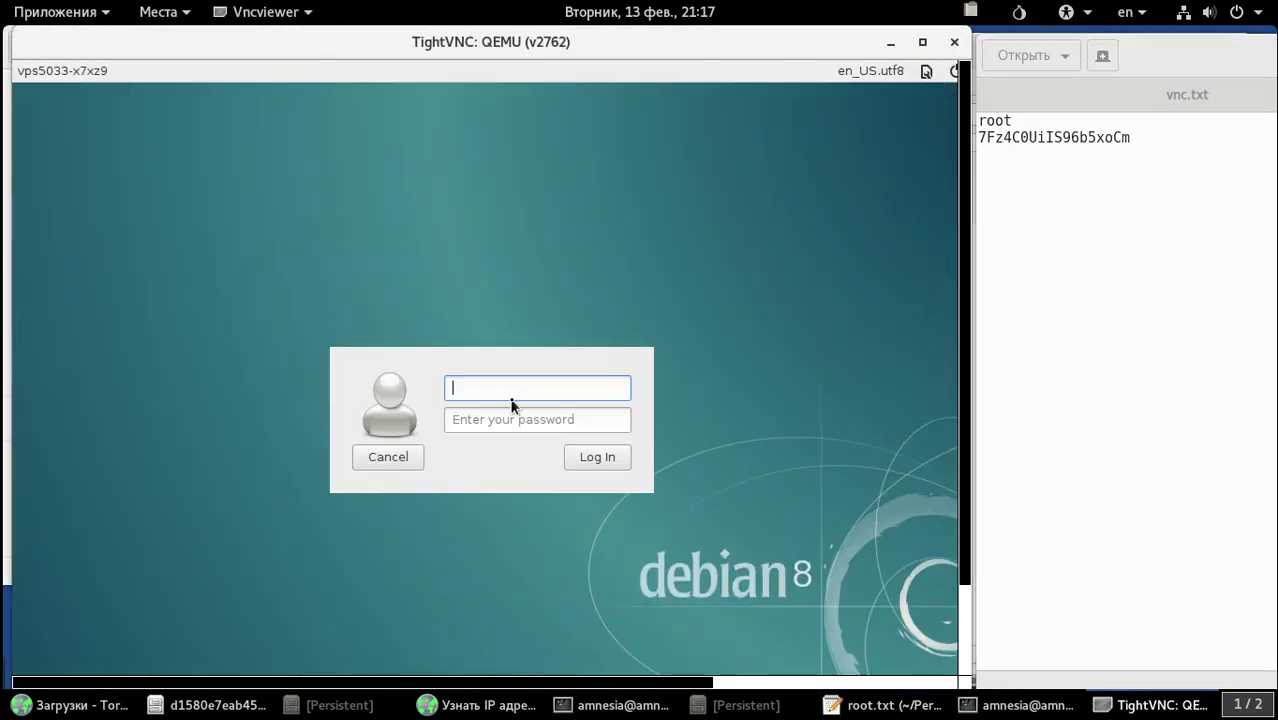
Confirm root as the Debian login username and advance to the password field
key("Tab")
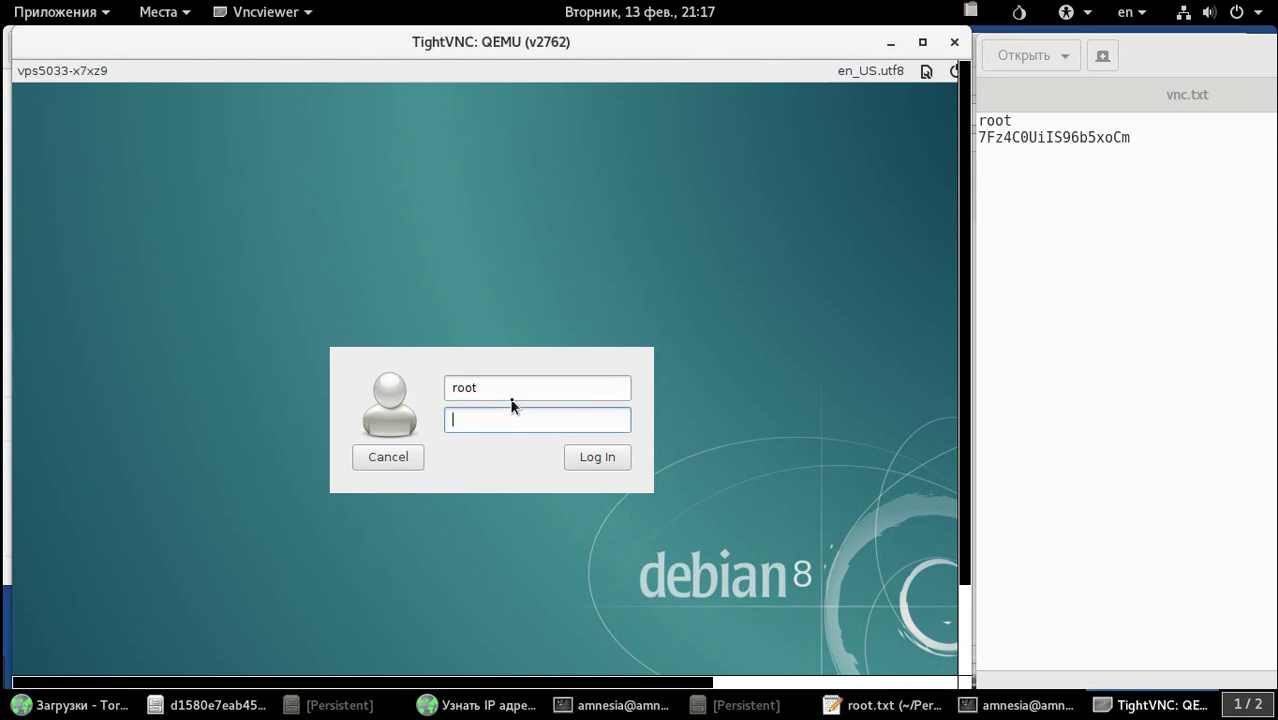